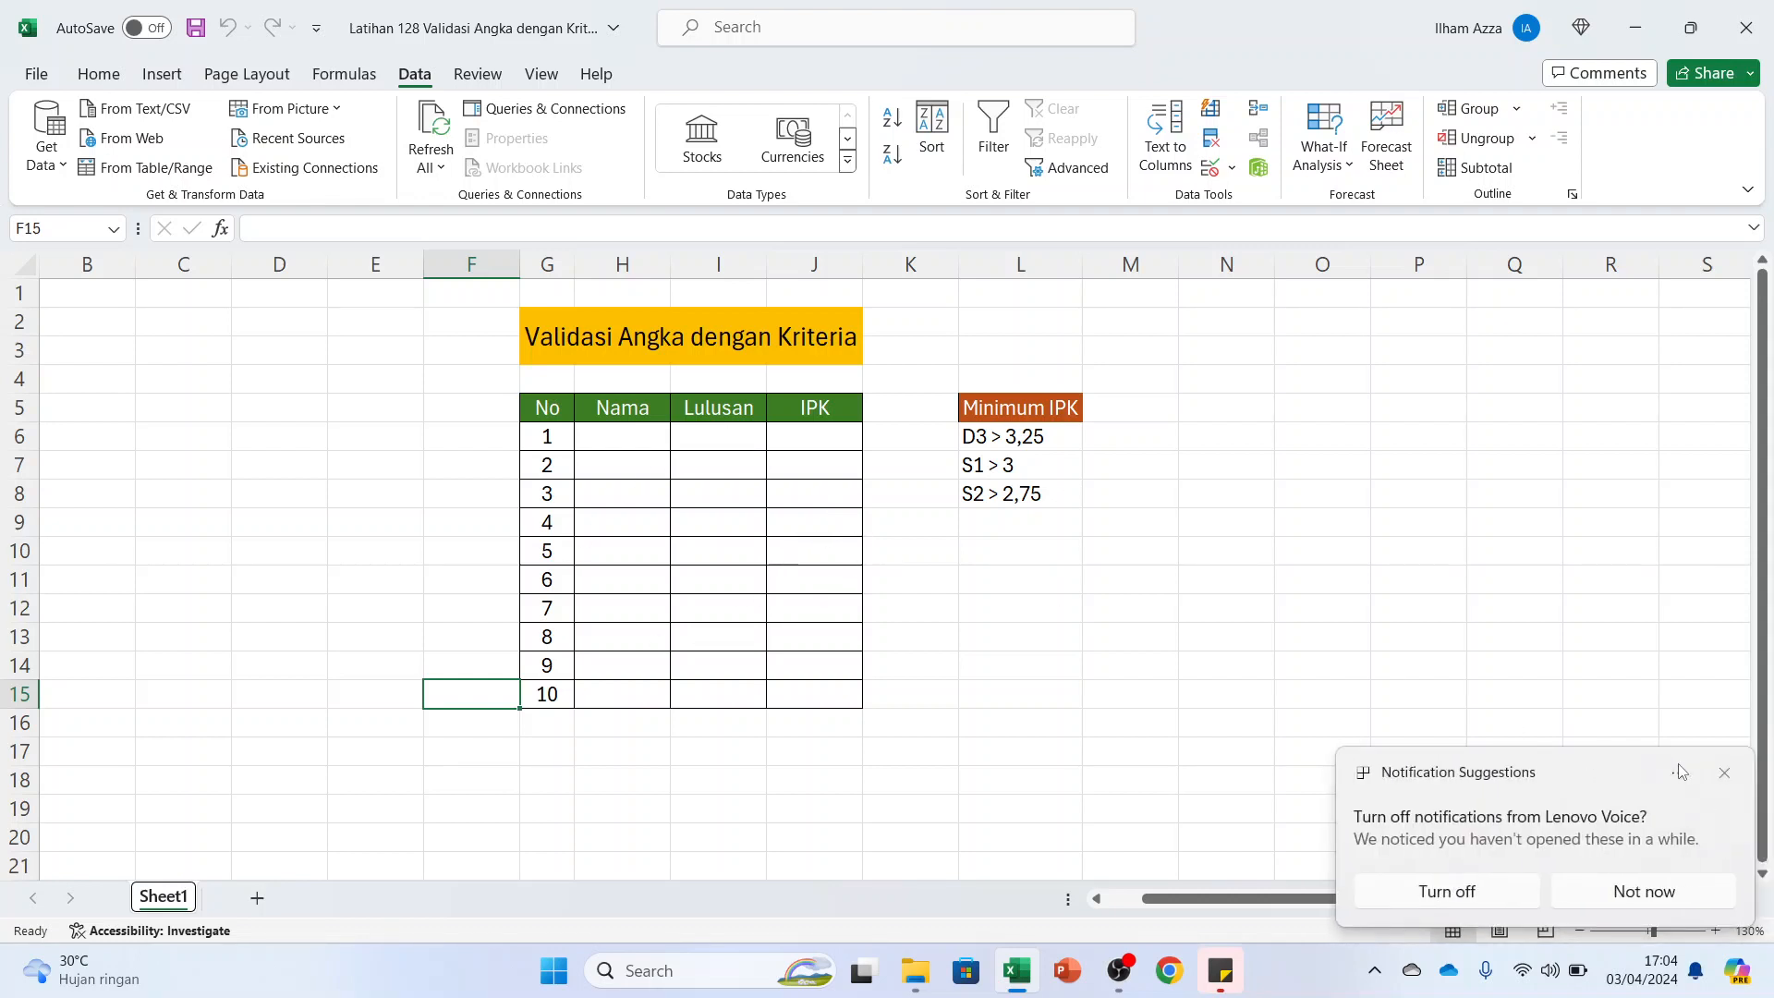
Dismiss the notification suggestion and start a List-type data validation for the Lulusan cells I6:I15
left_click(1724, 774)
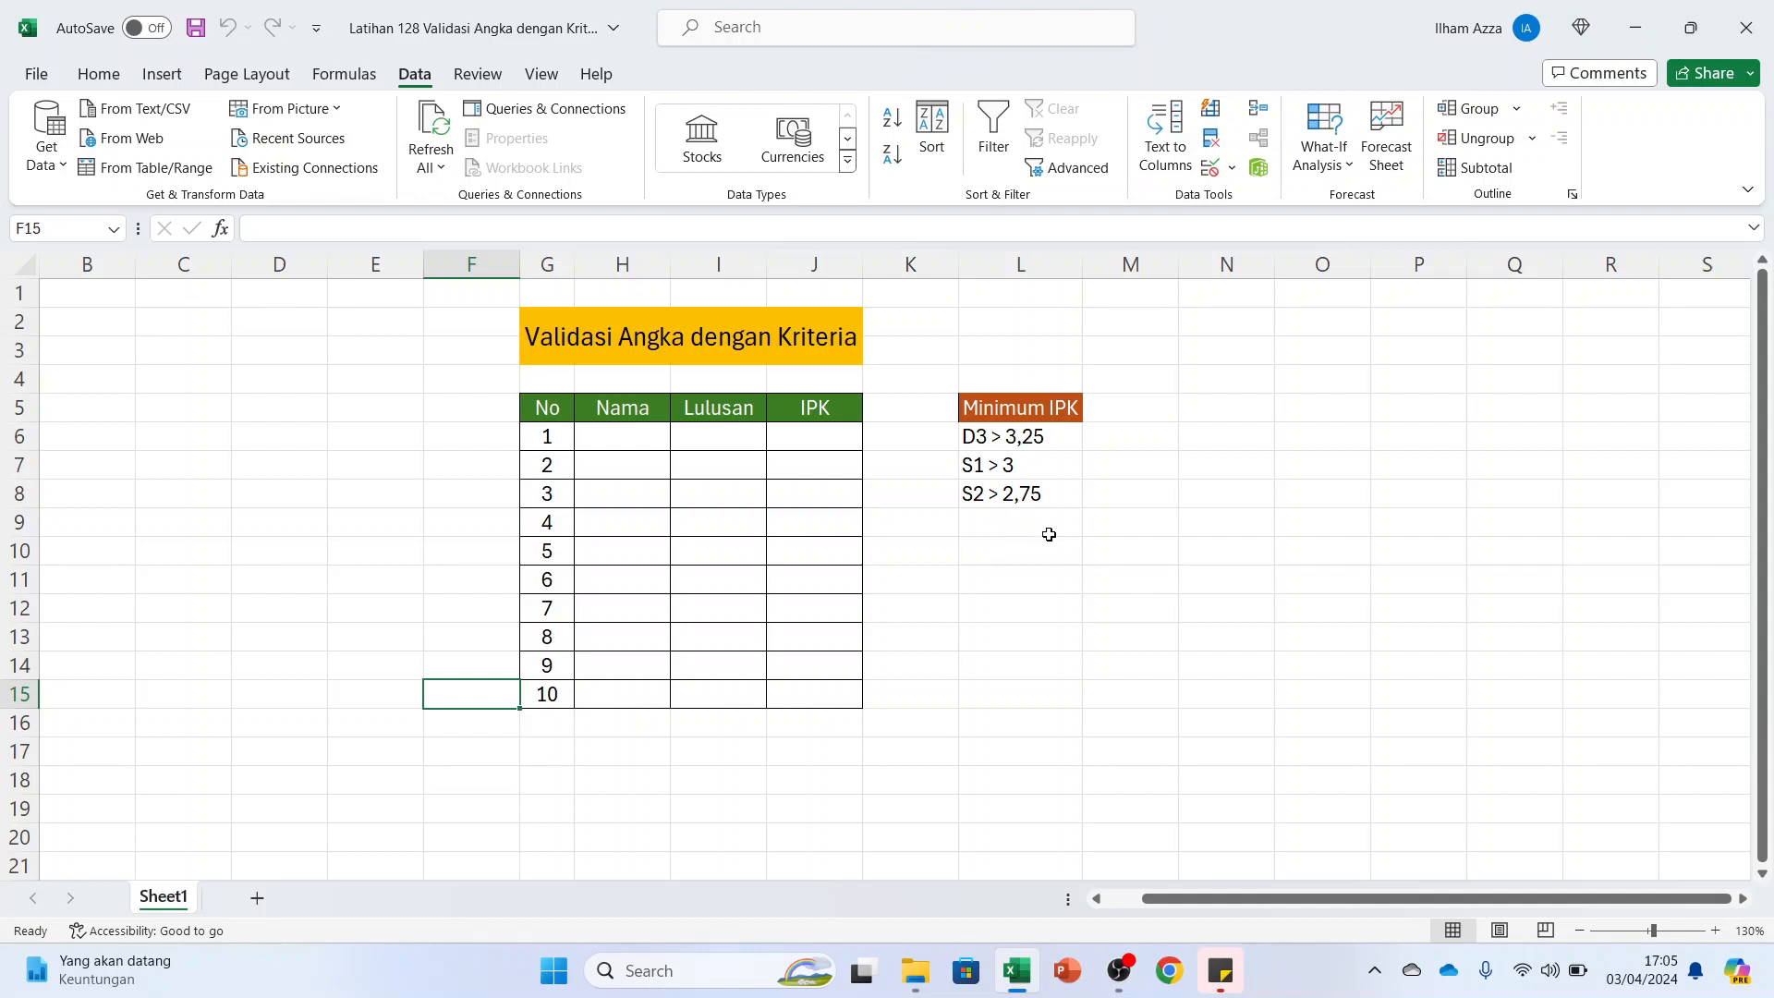
left_click(813, 443)
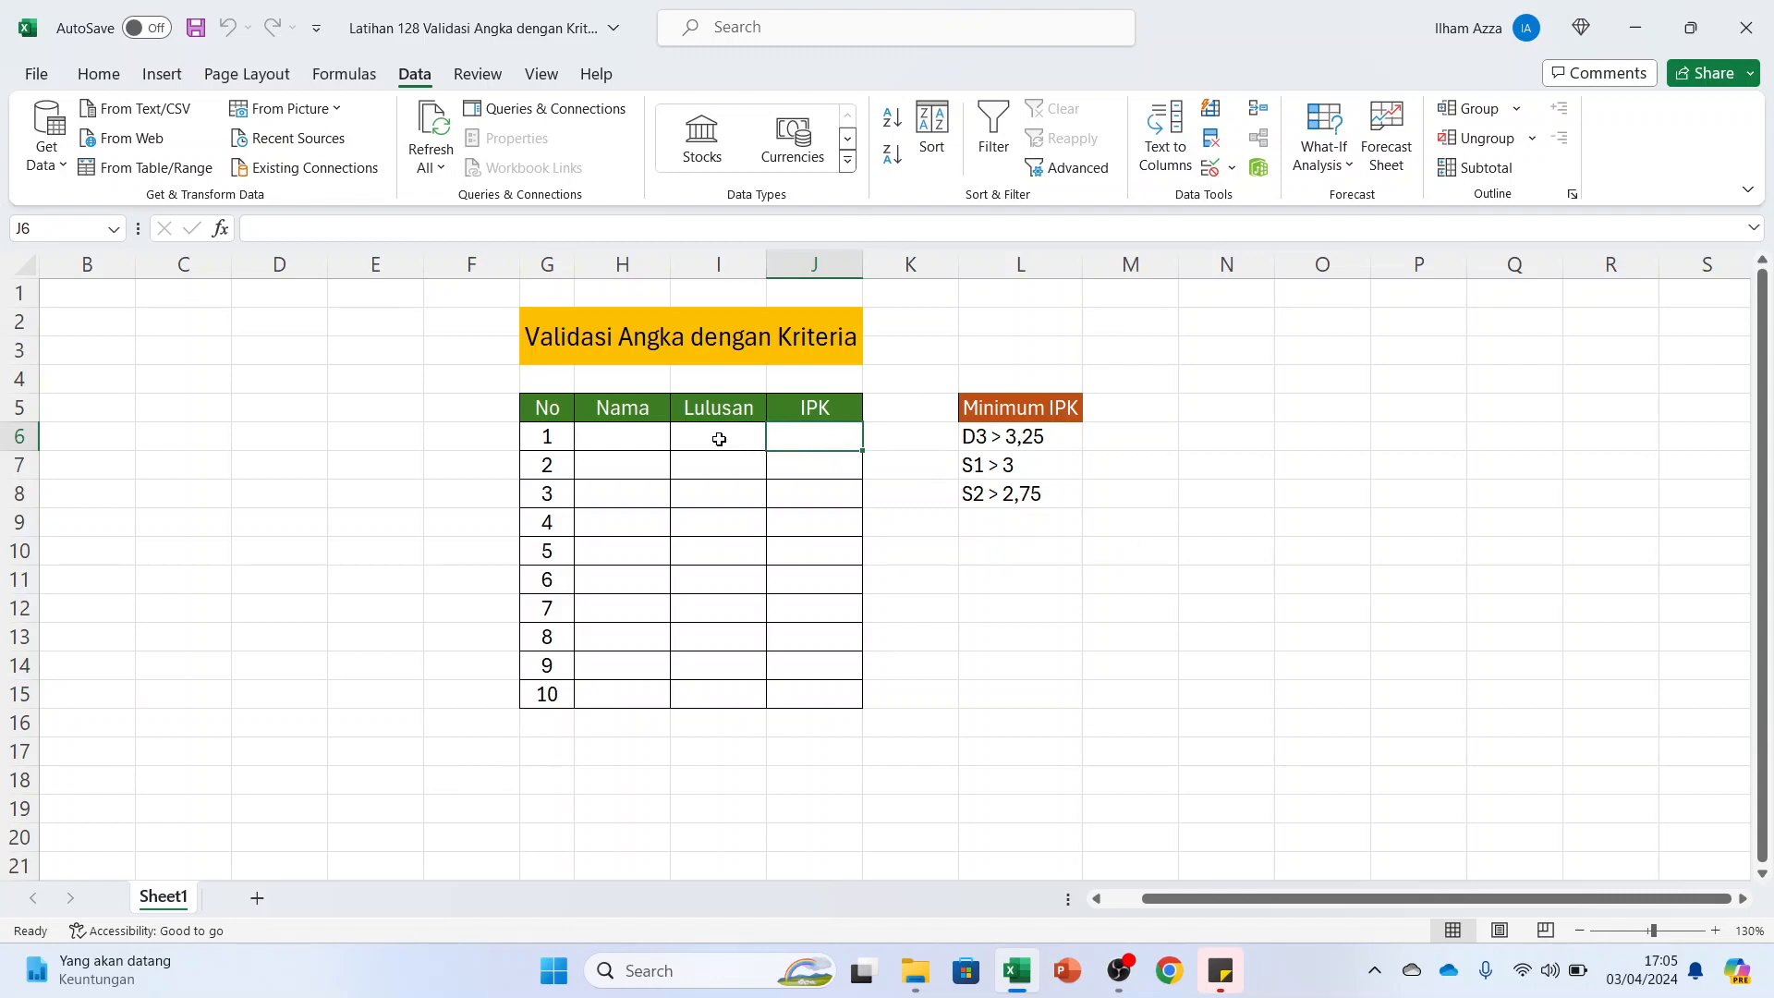
left_click_drag(716, 439, 735, 694)
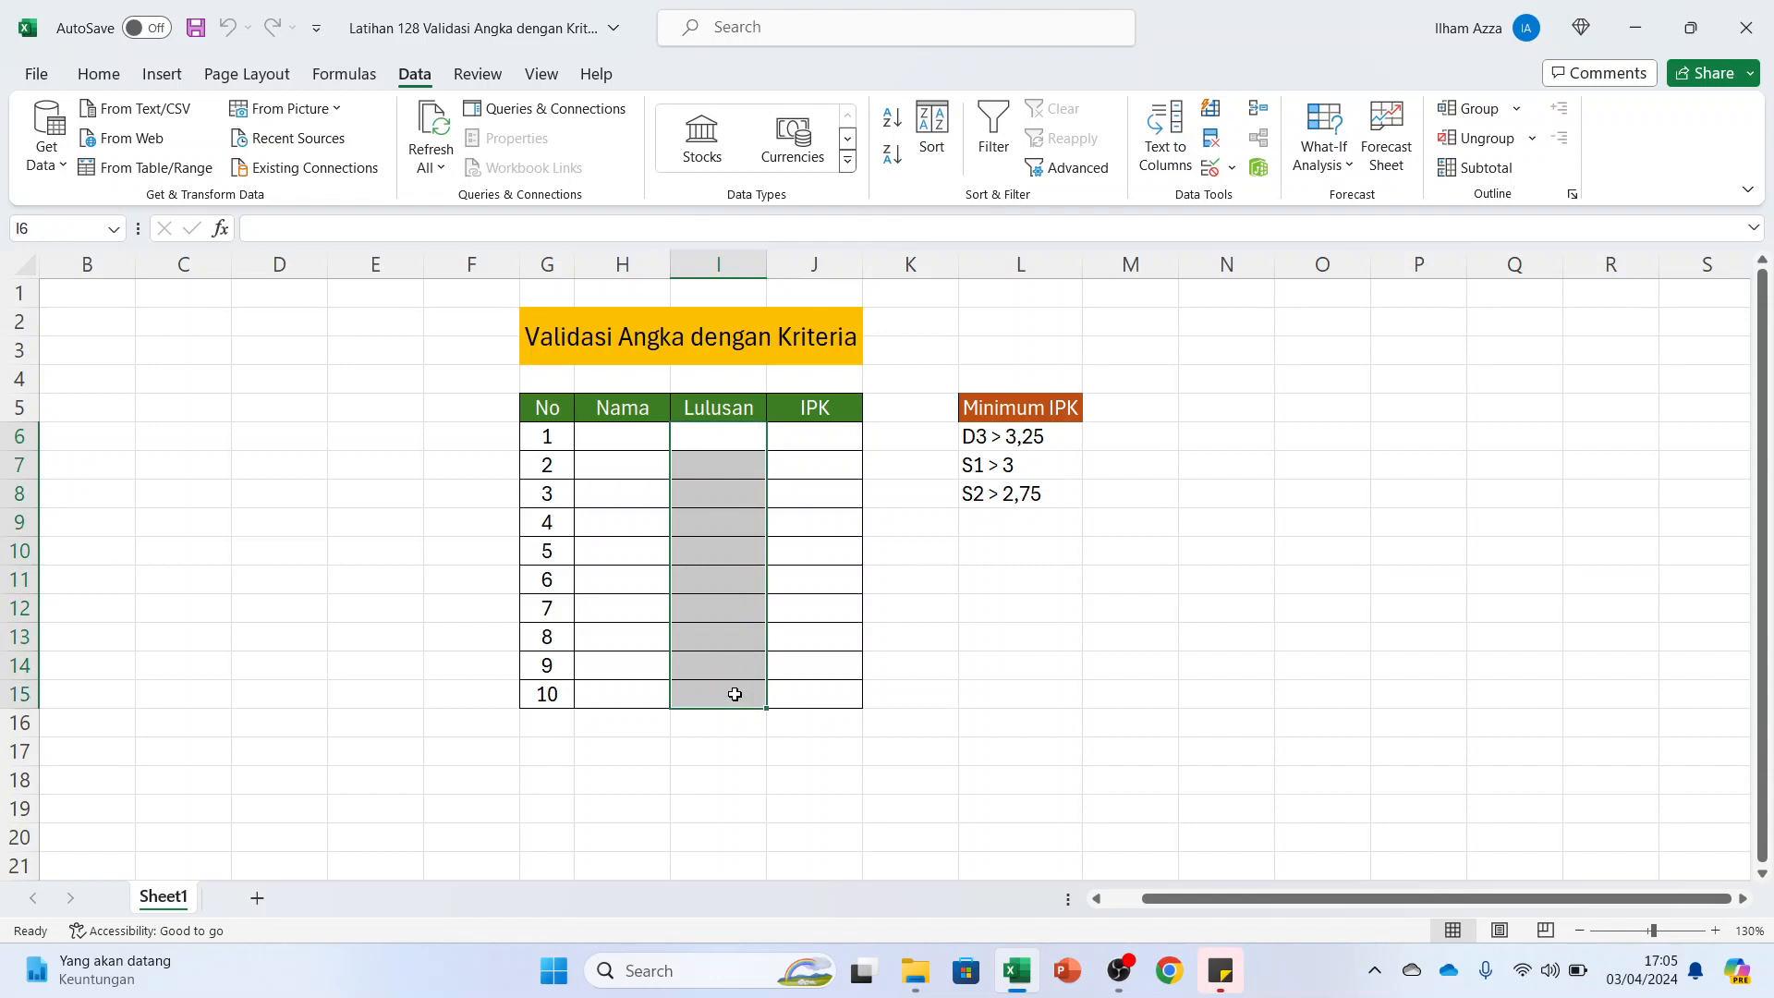
left_click(1233, 170)
left_click(1248, 200)
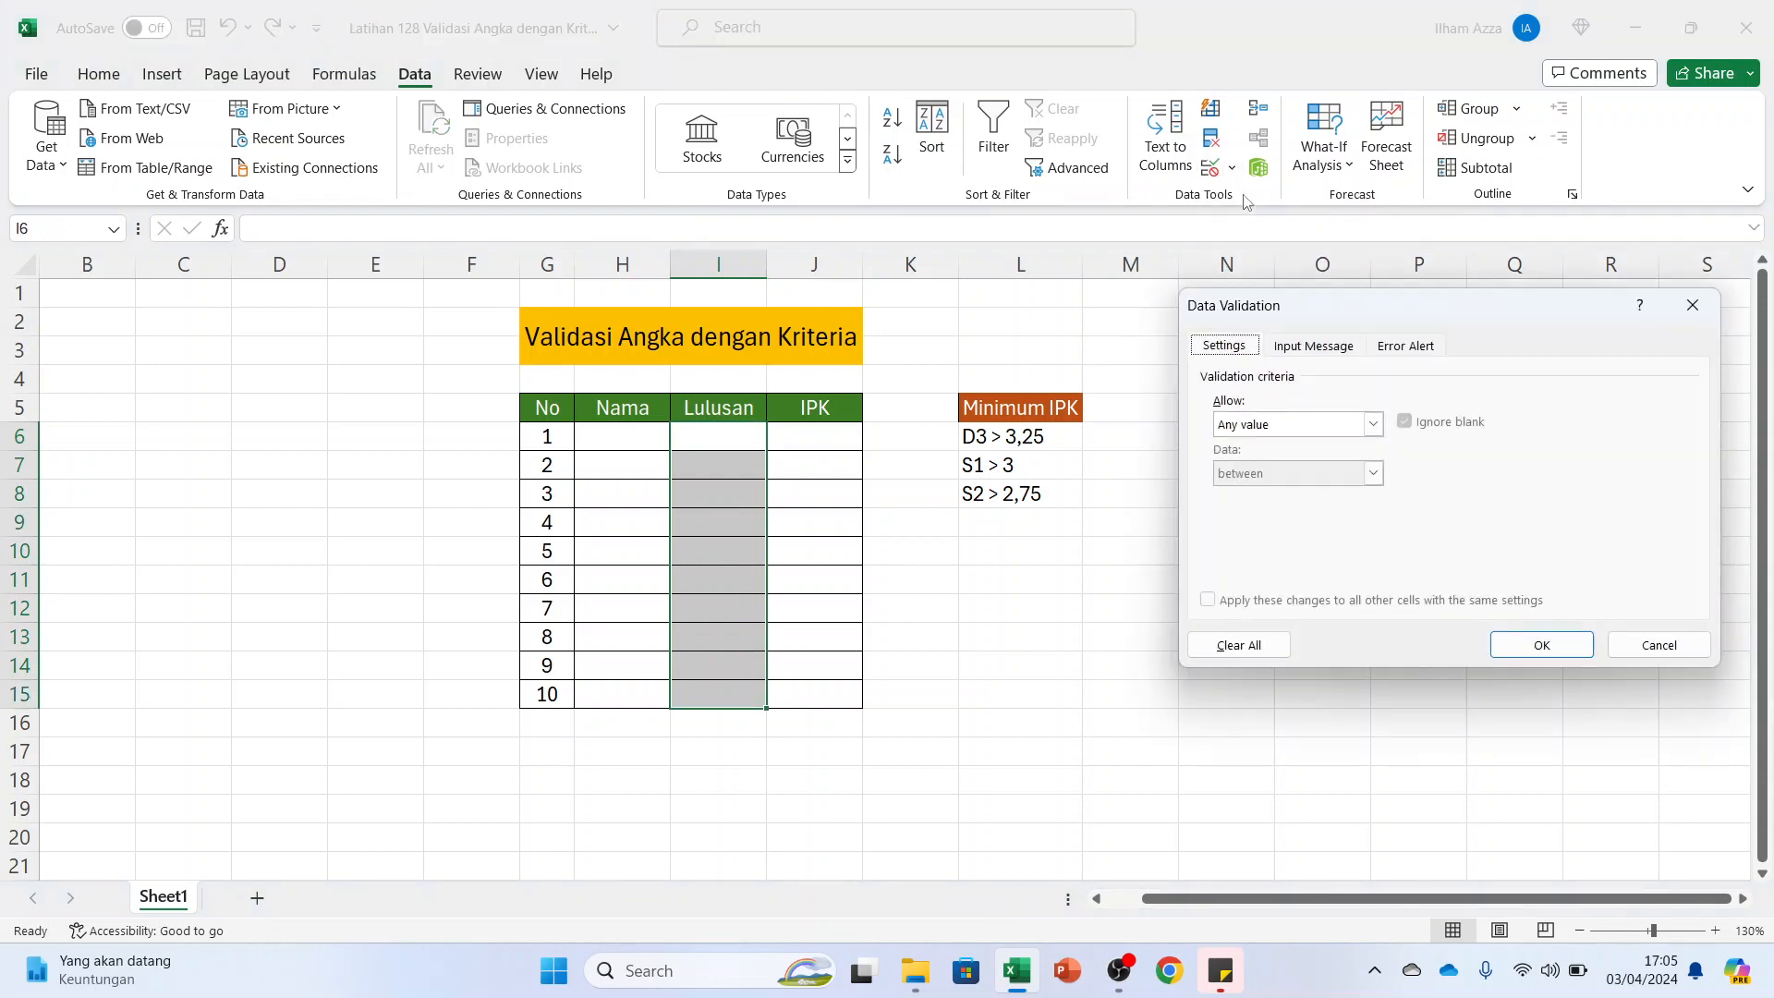
left_click(1279, 424)
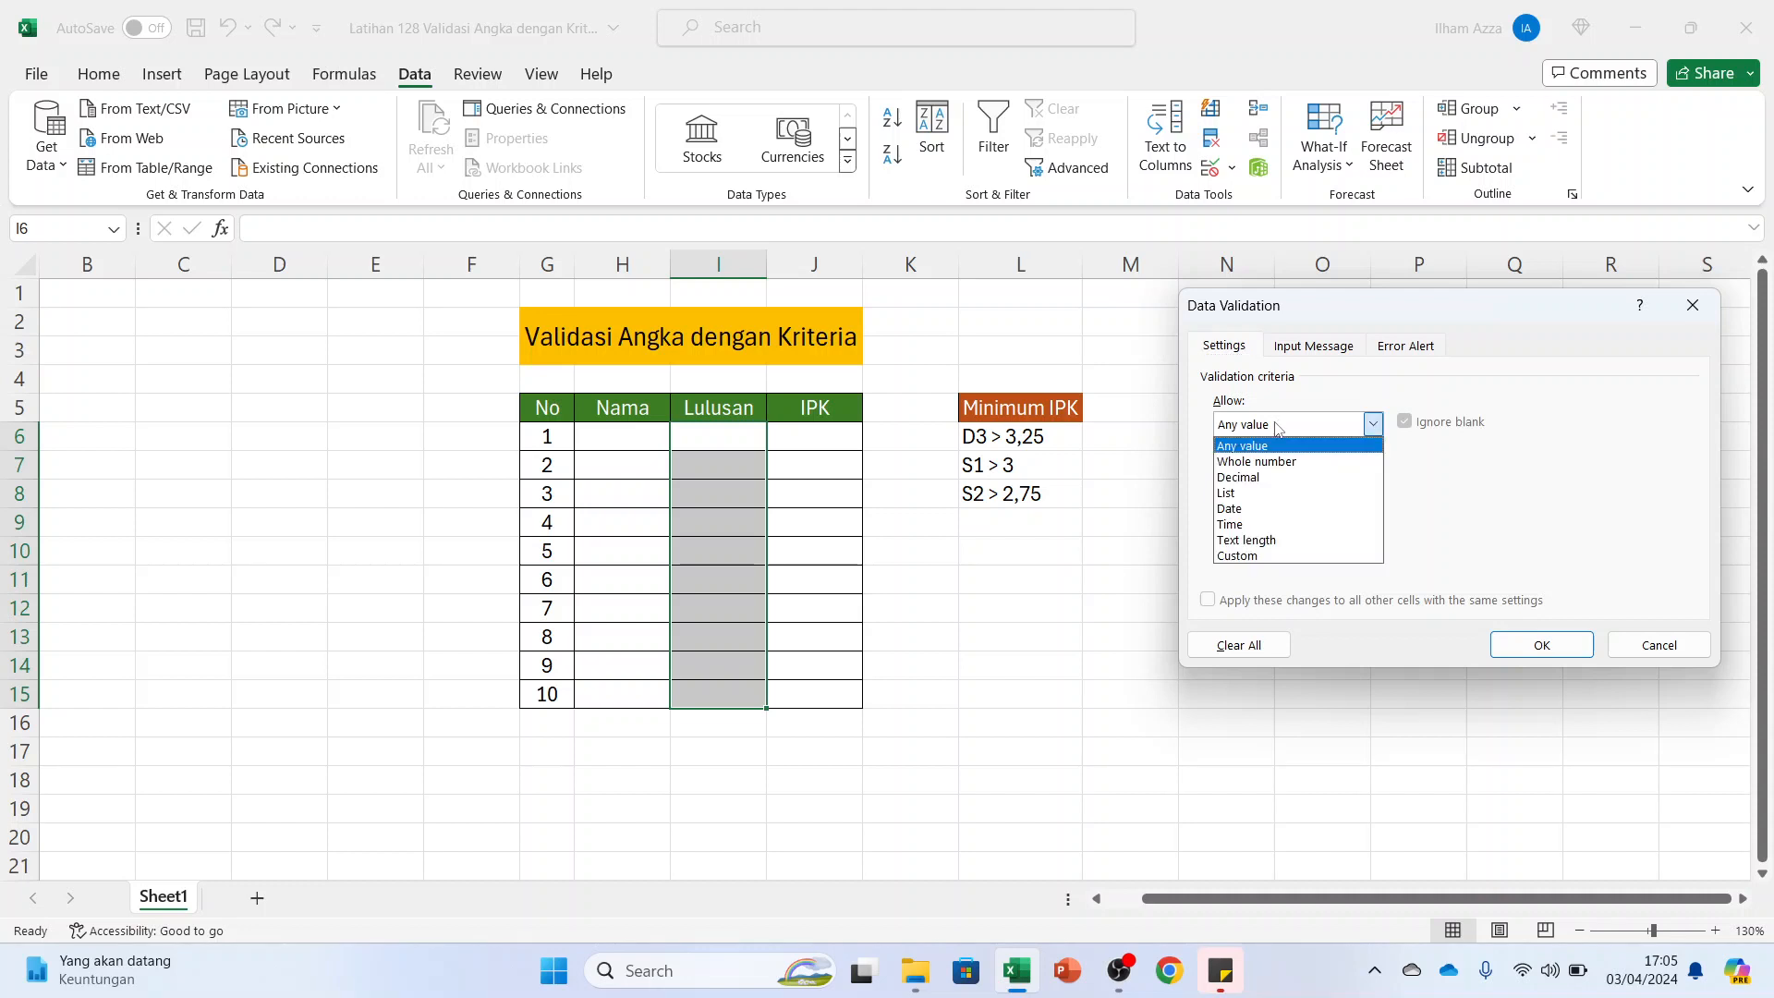
left_click(1279, 492)
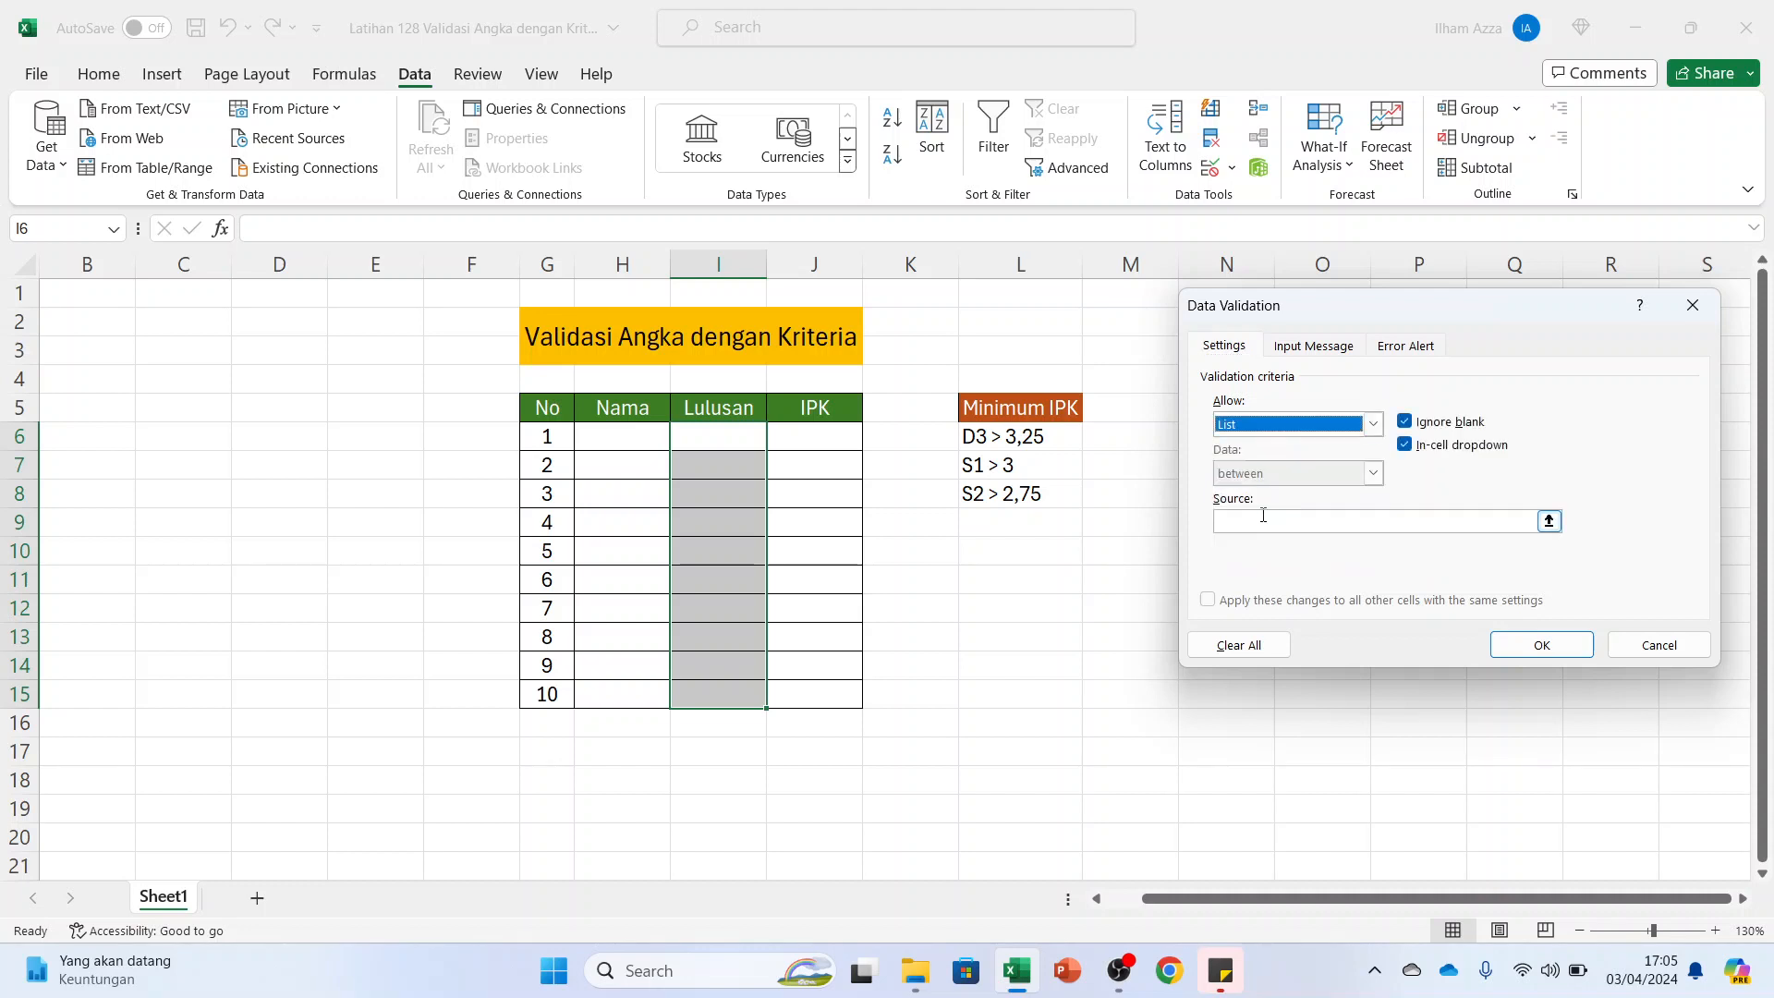
Enter D3;S1;S2 as the list source and apply the validation to the Lulusan cells
left_click(1263, 519)
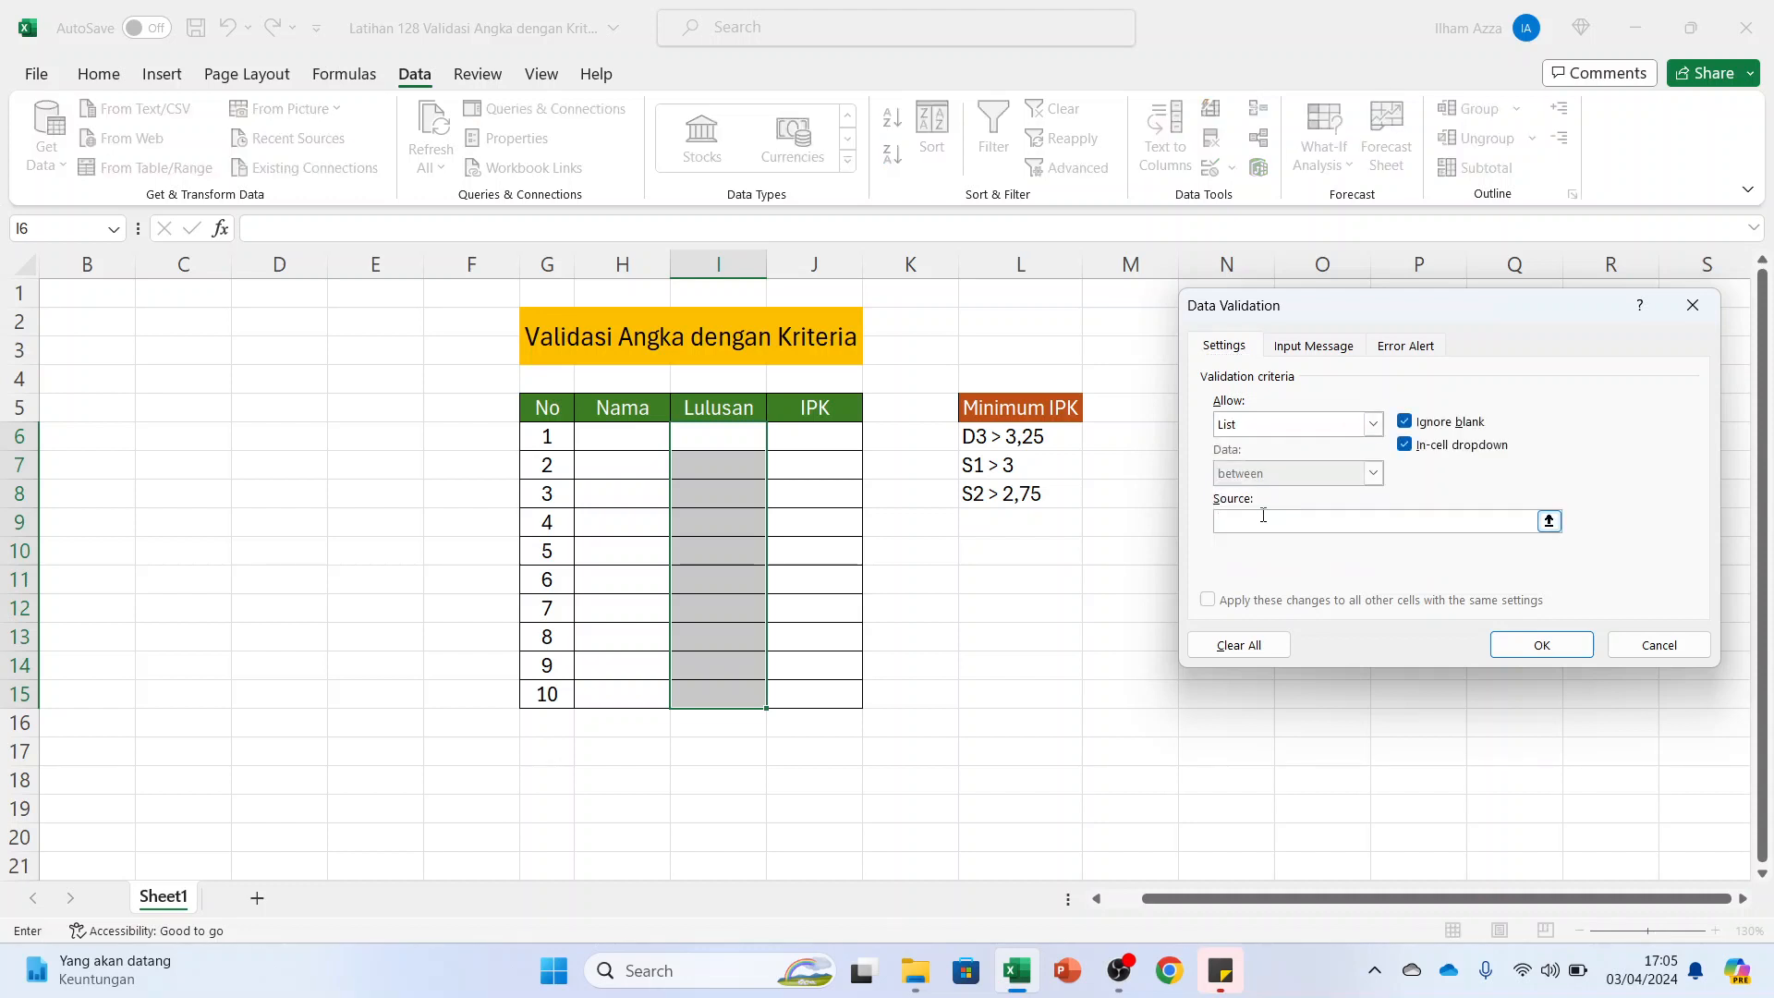
type("D3;S1;S2")
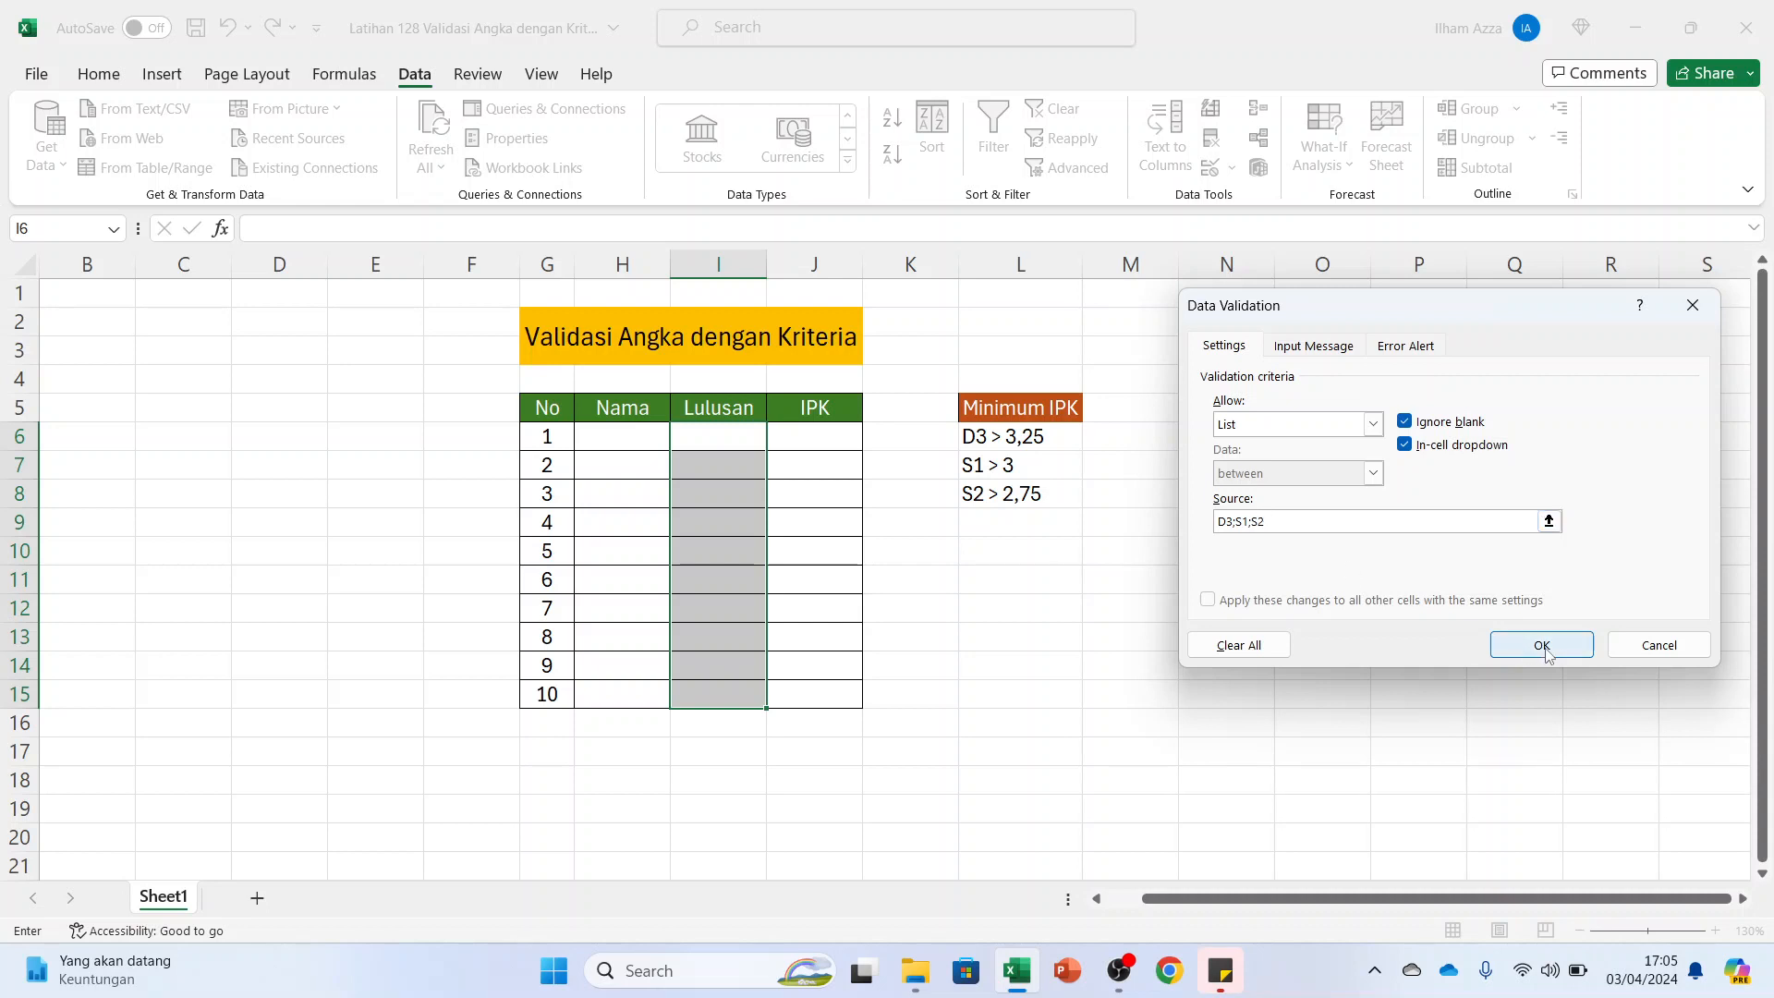
left_click(1542, 645)
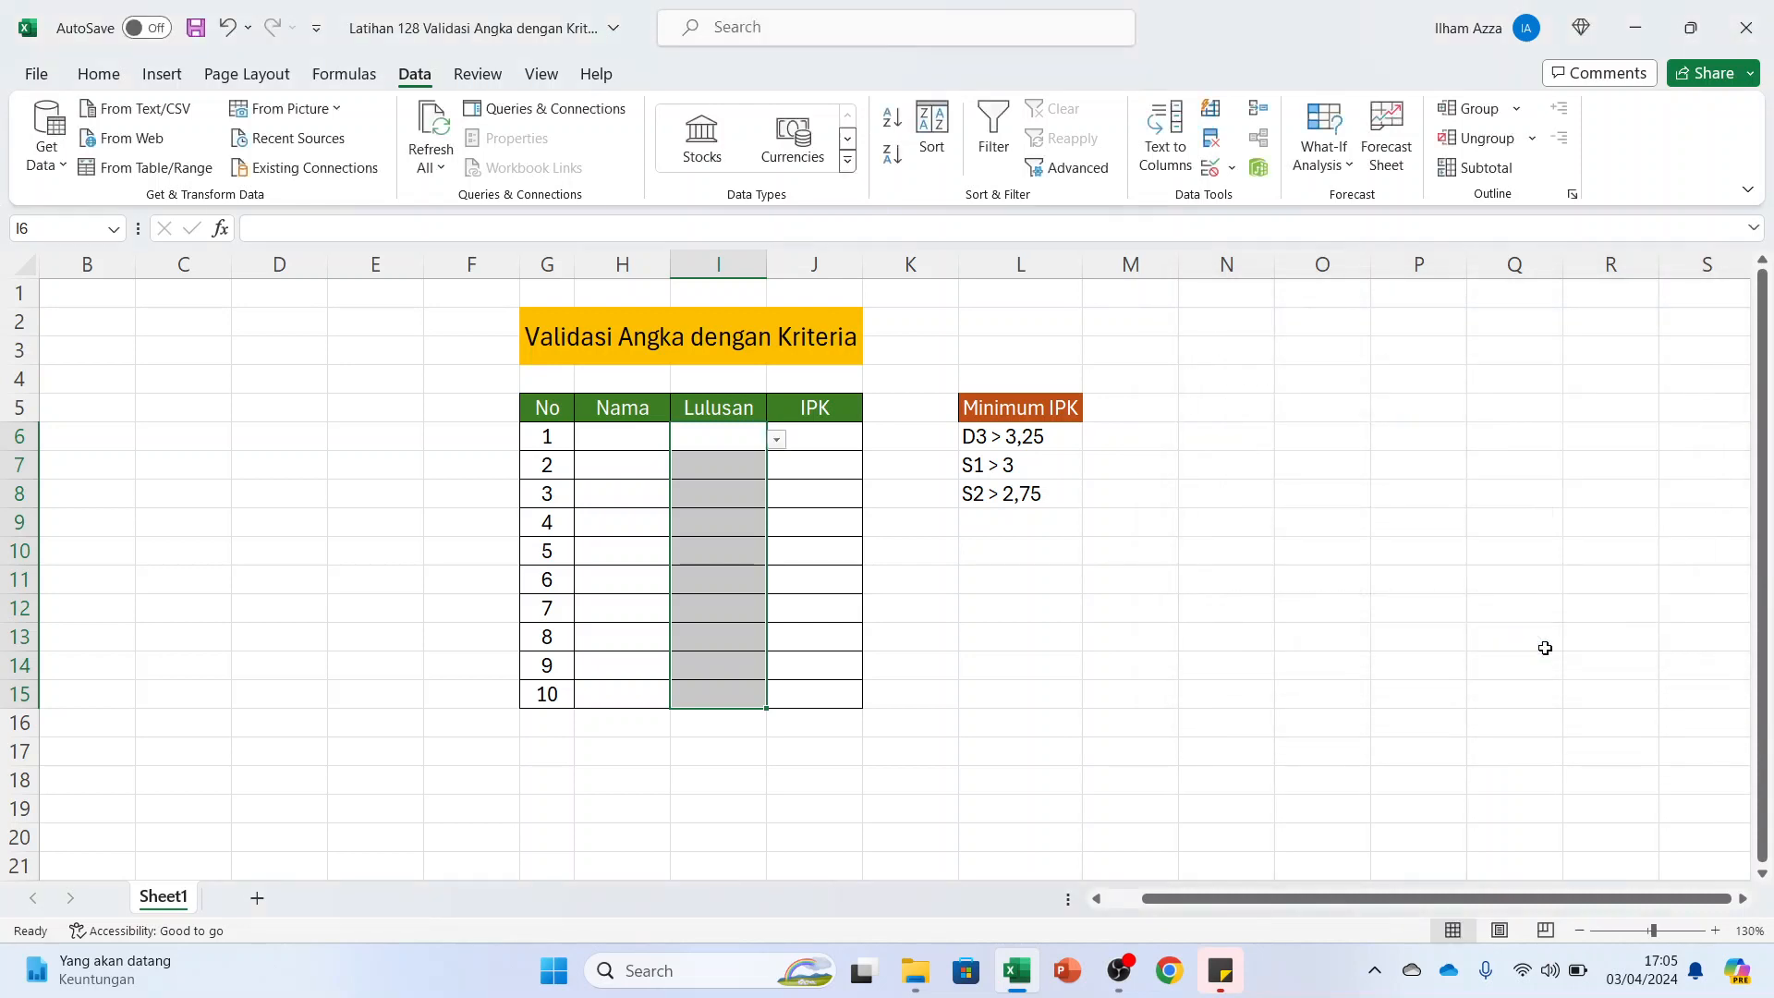
Enter the person's name in H6 and choose D3 as the Lulusan value in I6
left_click(777, 440)
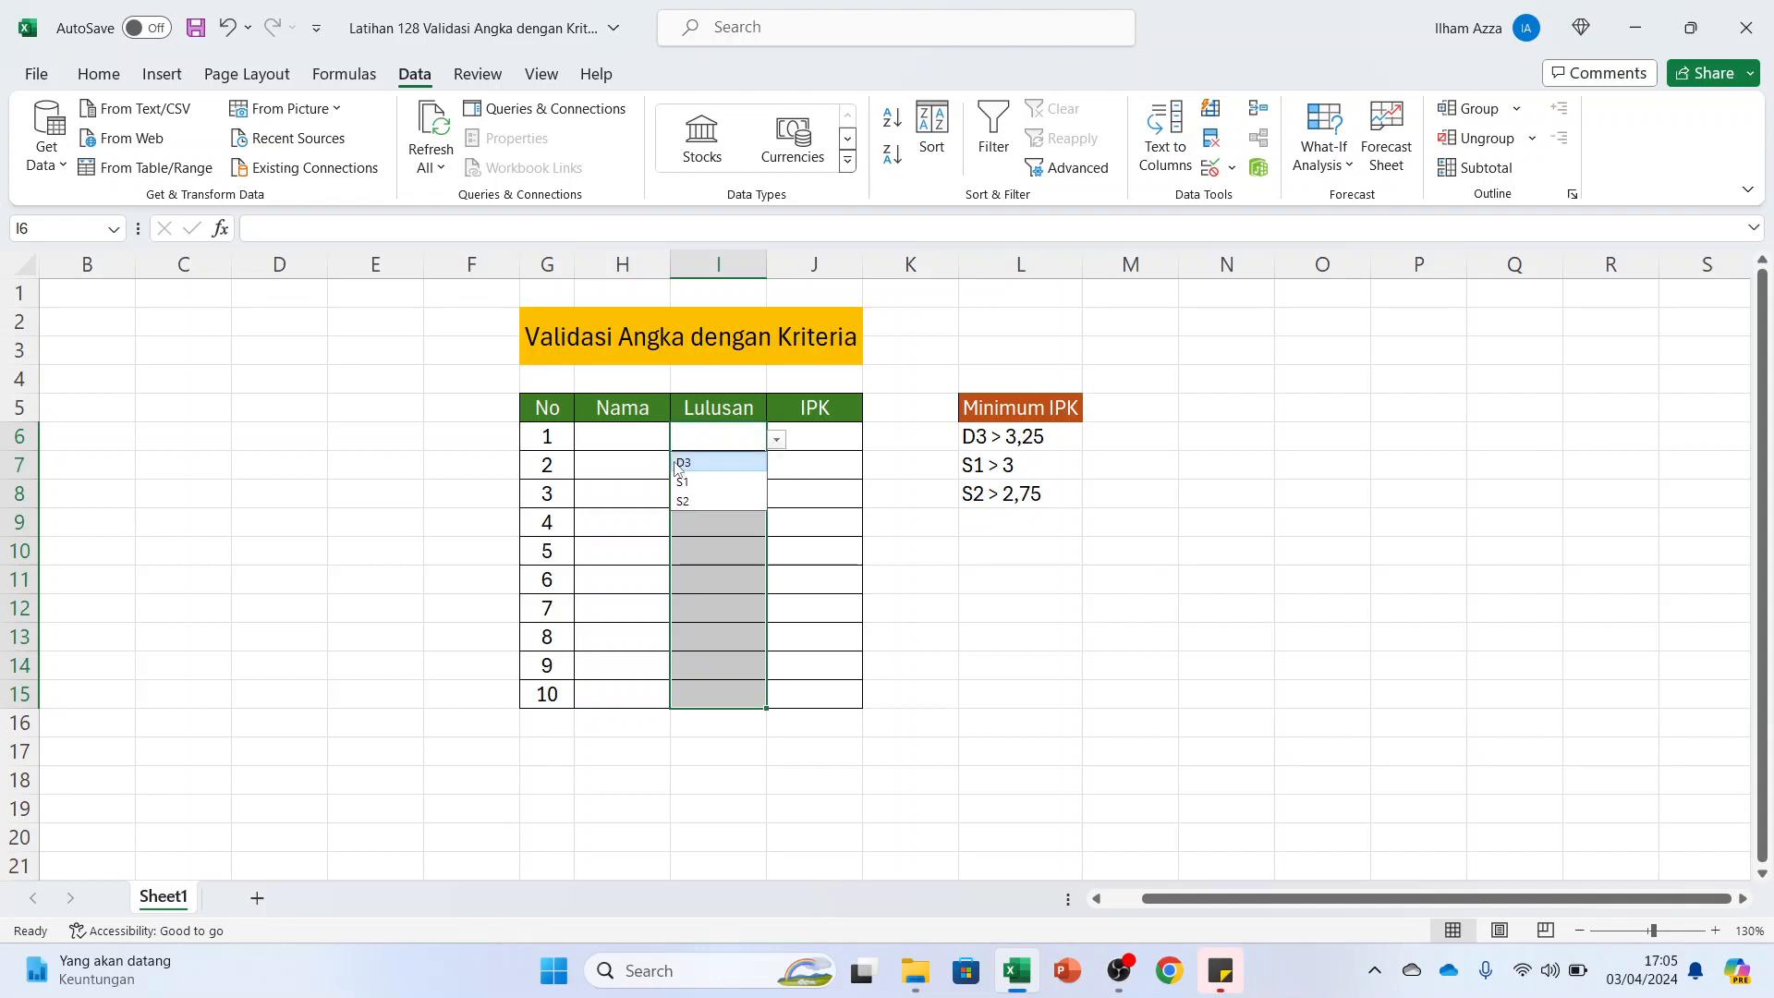
left_click(603, 434)
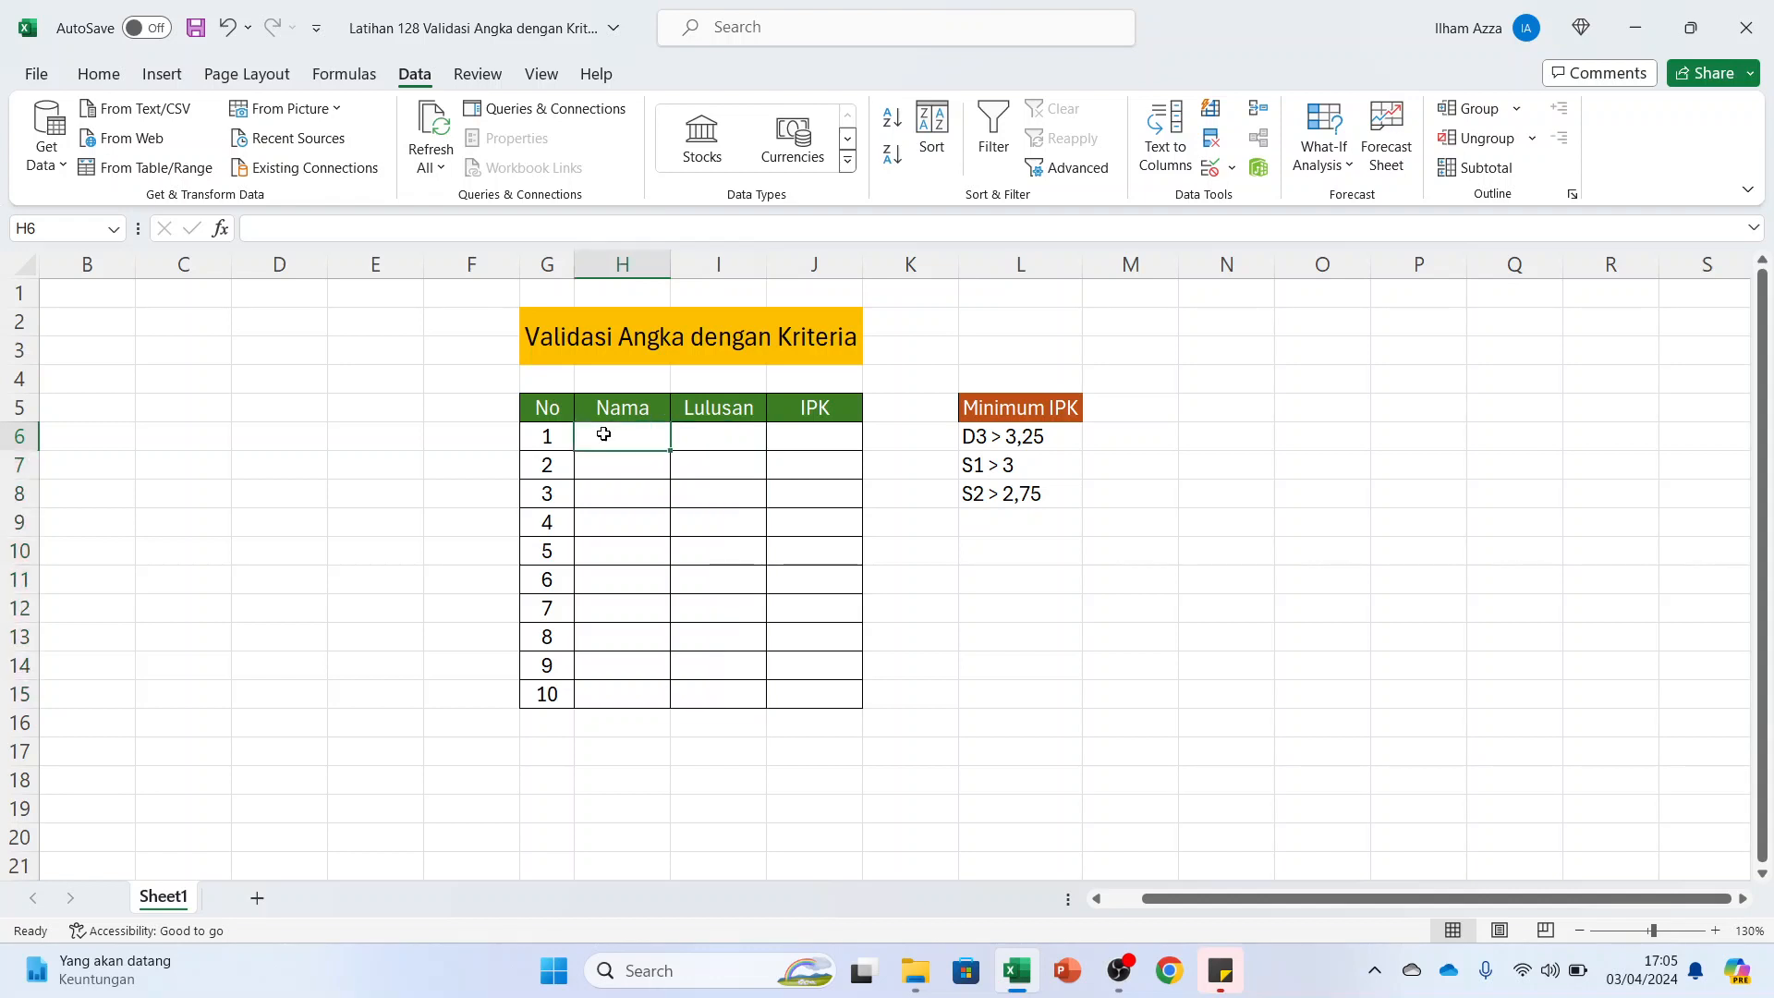
type("Hari")
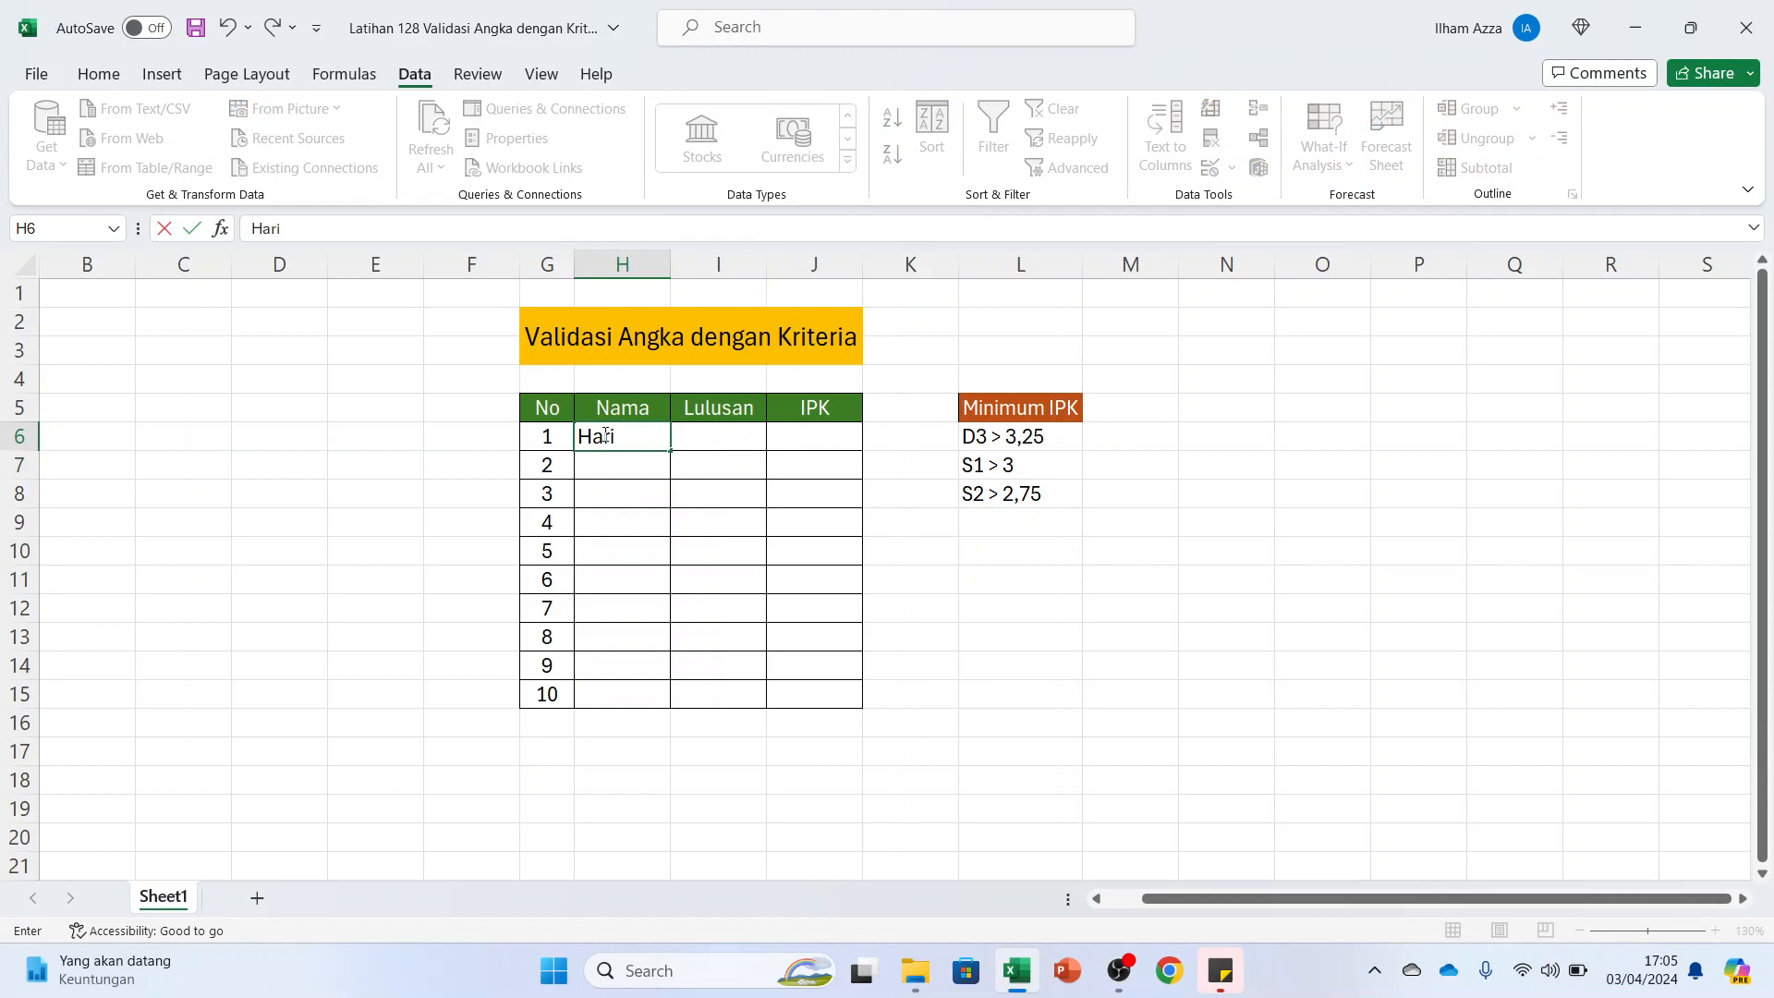
key("Tab")
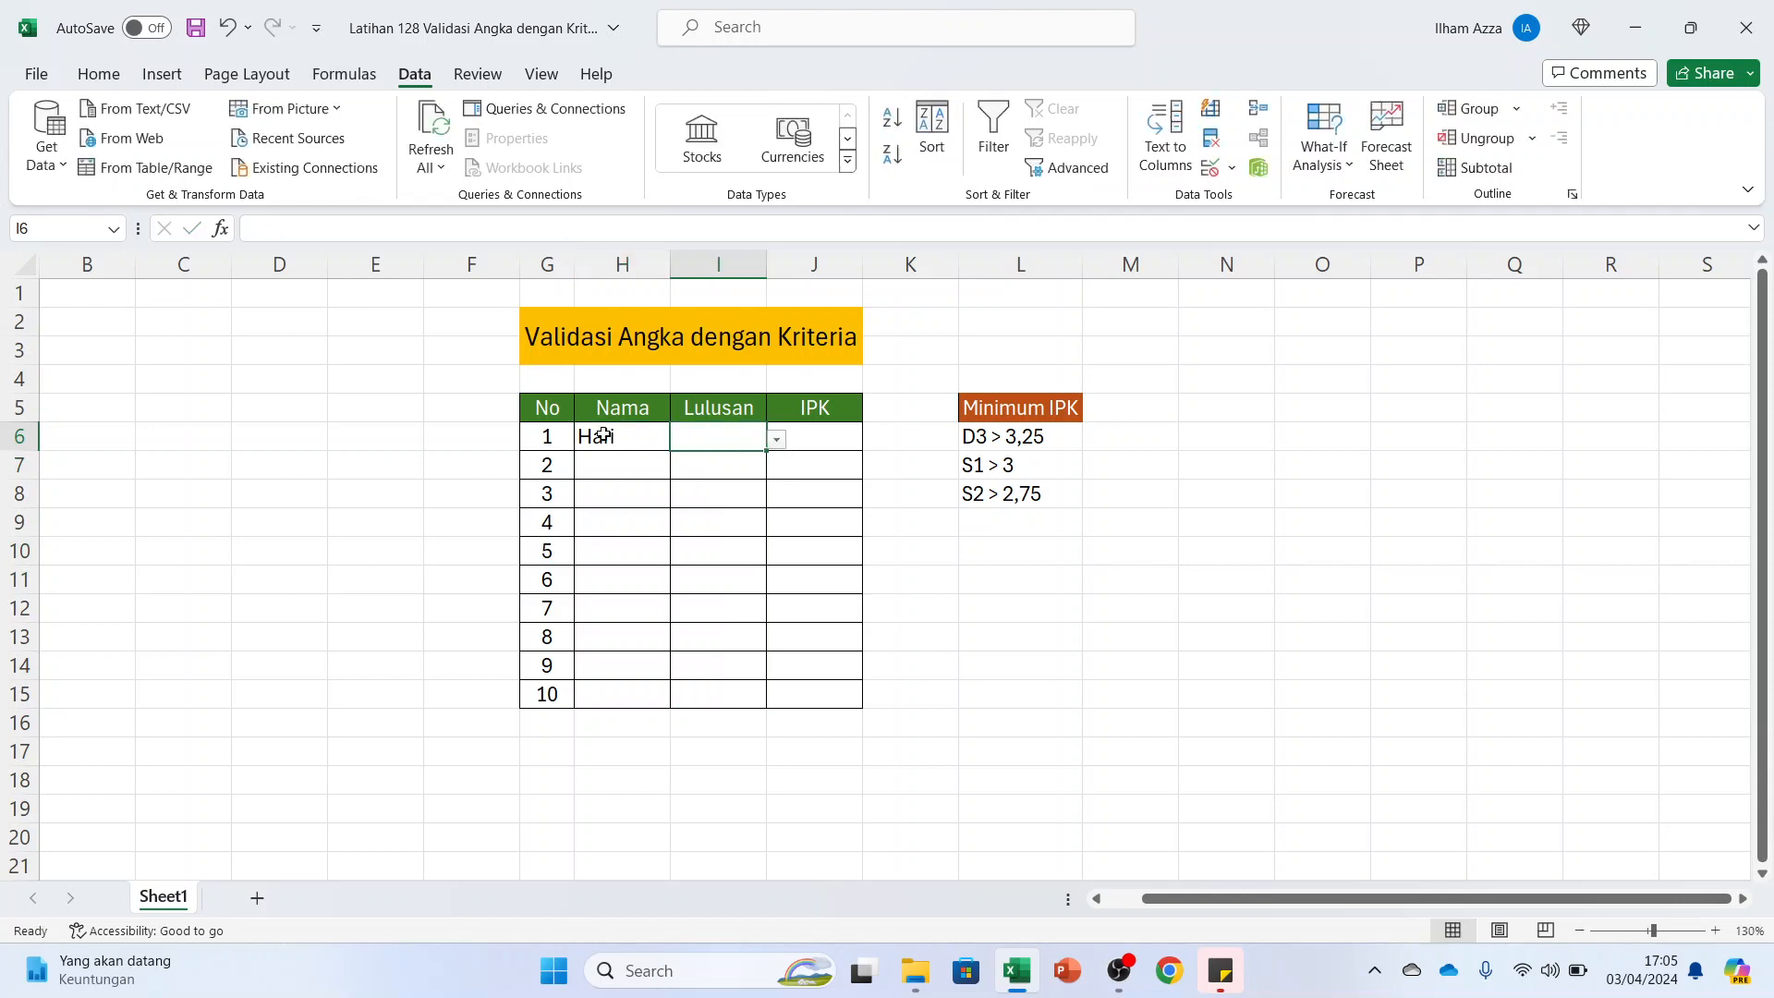
left_click(781, 443)
left_click(737, 462)
Try an IPK of 3,25 in cell J6 and clear the entry
left_click(826, 444)
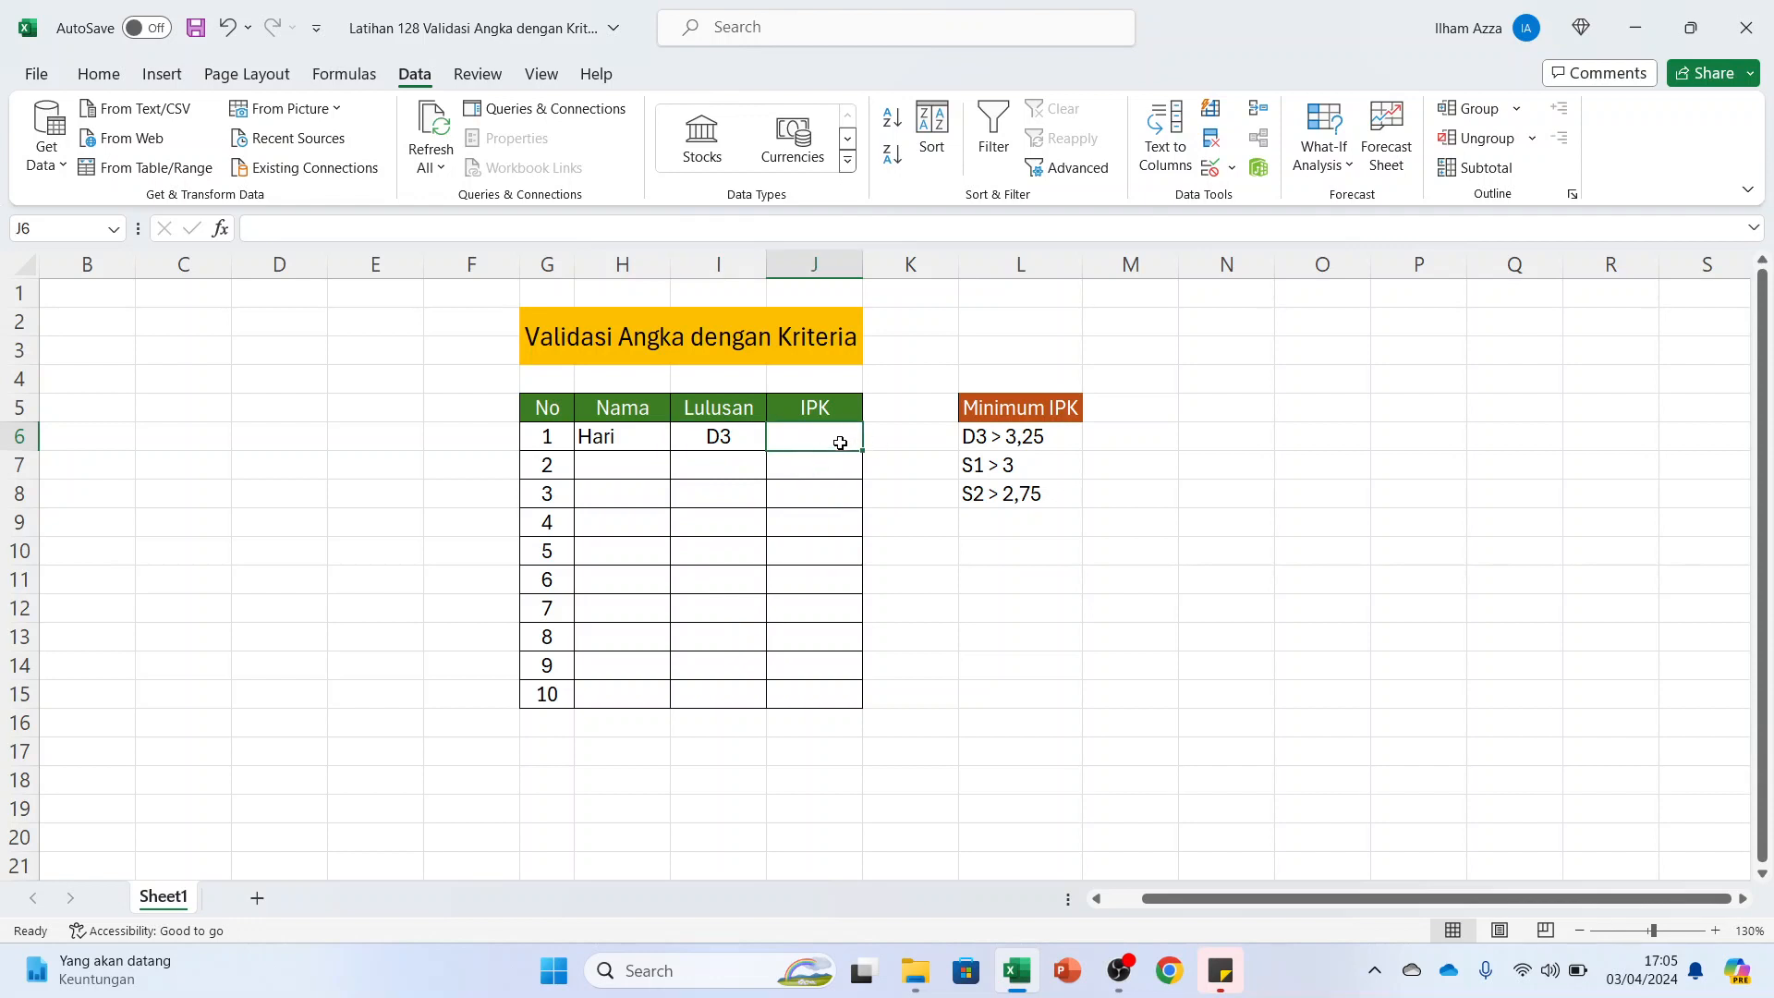
type("3,25")
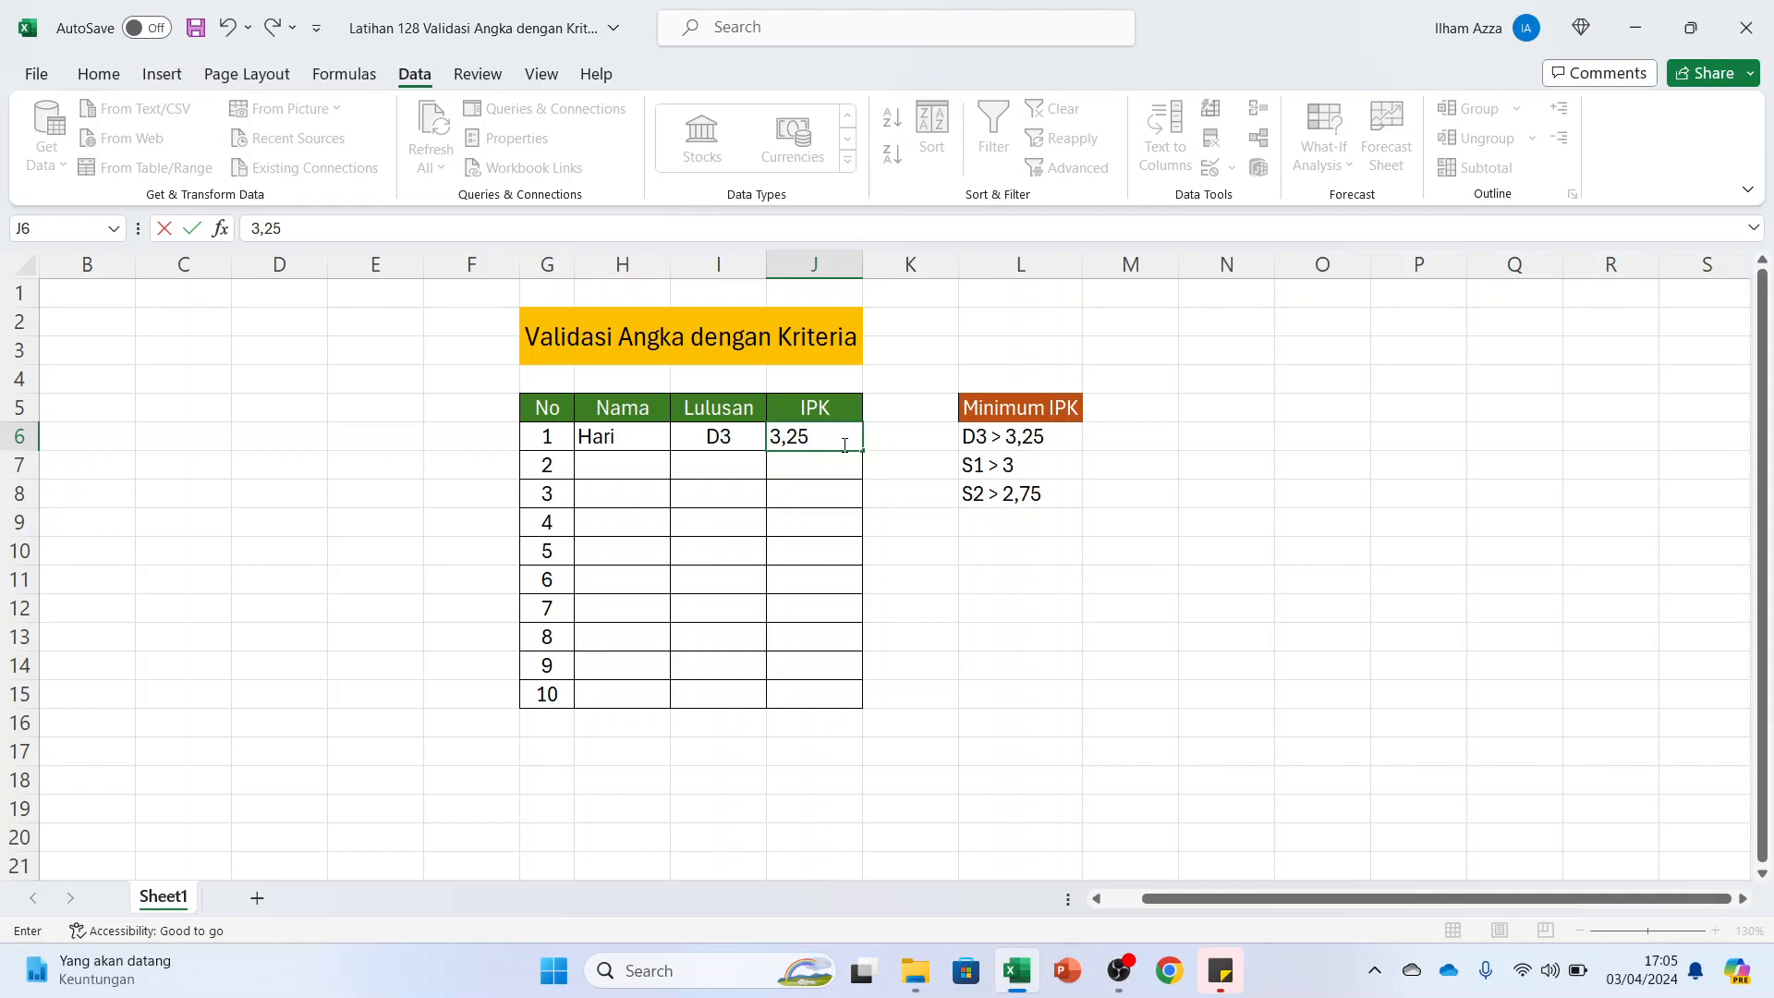
key("Return")
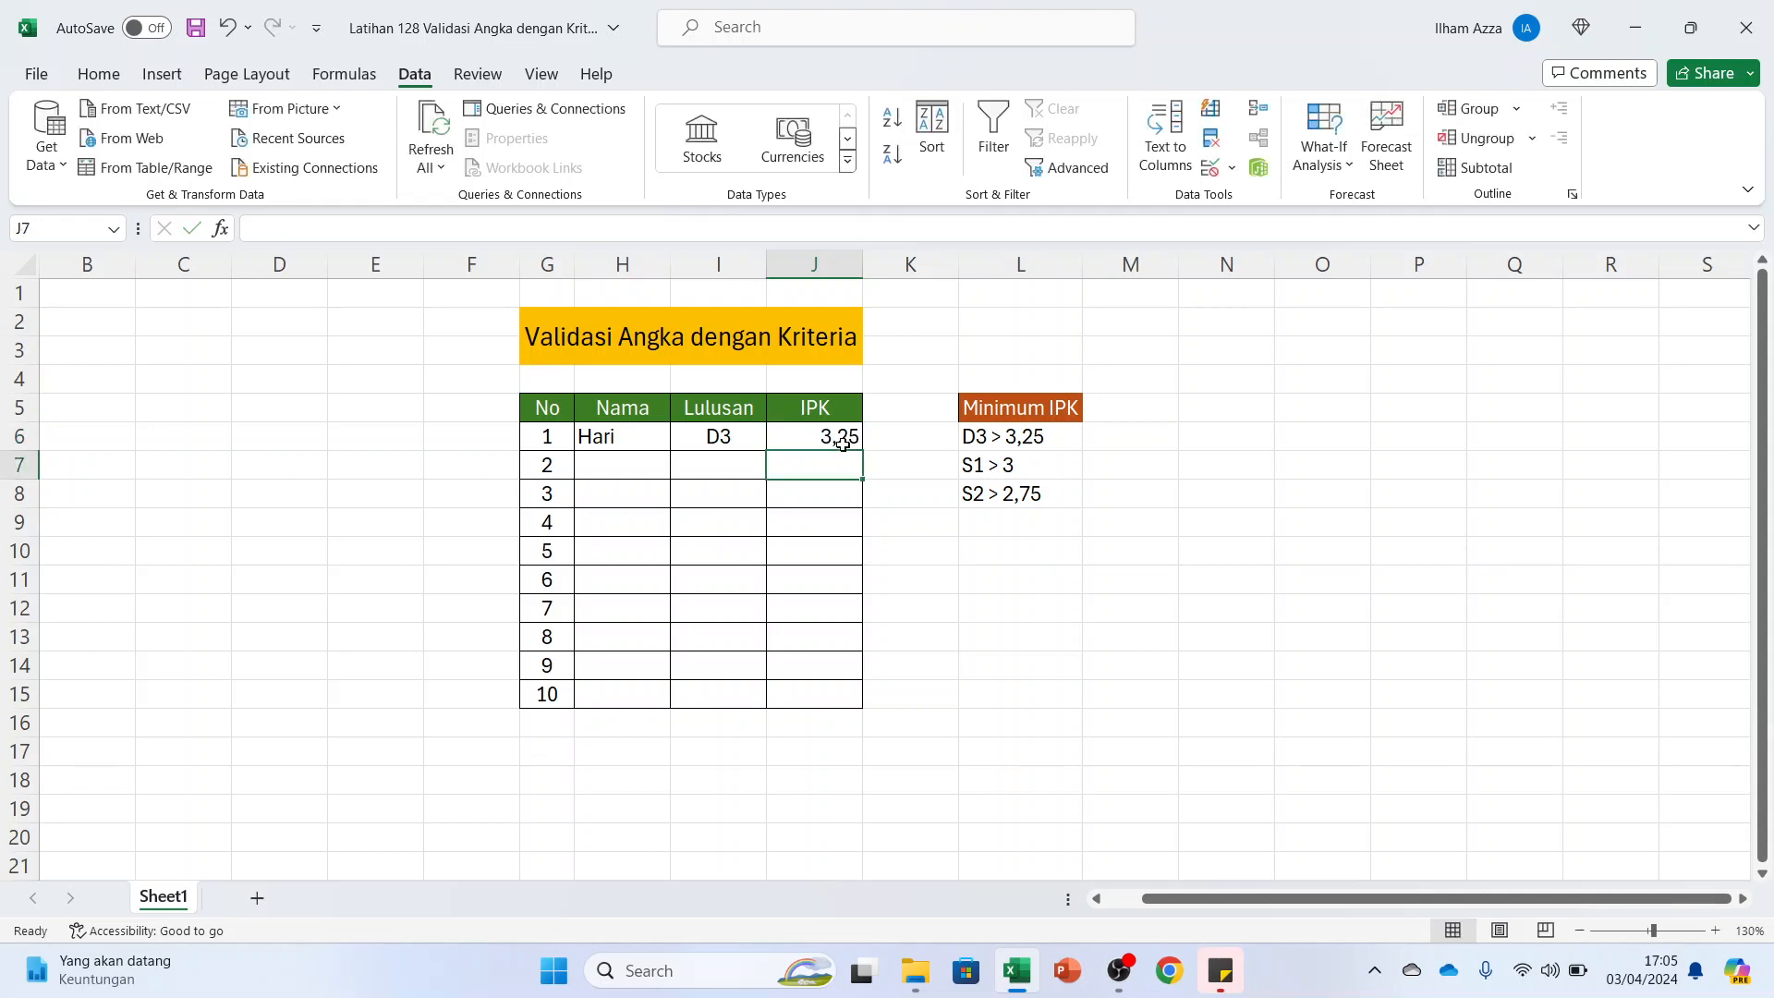
left_click(806, 442)
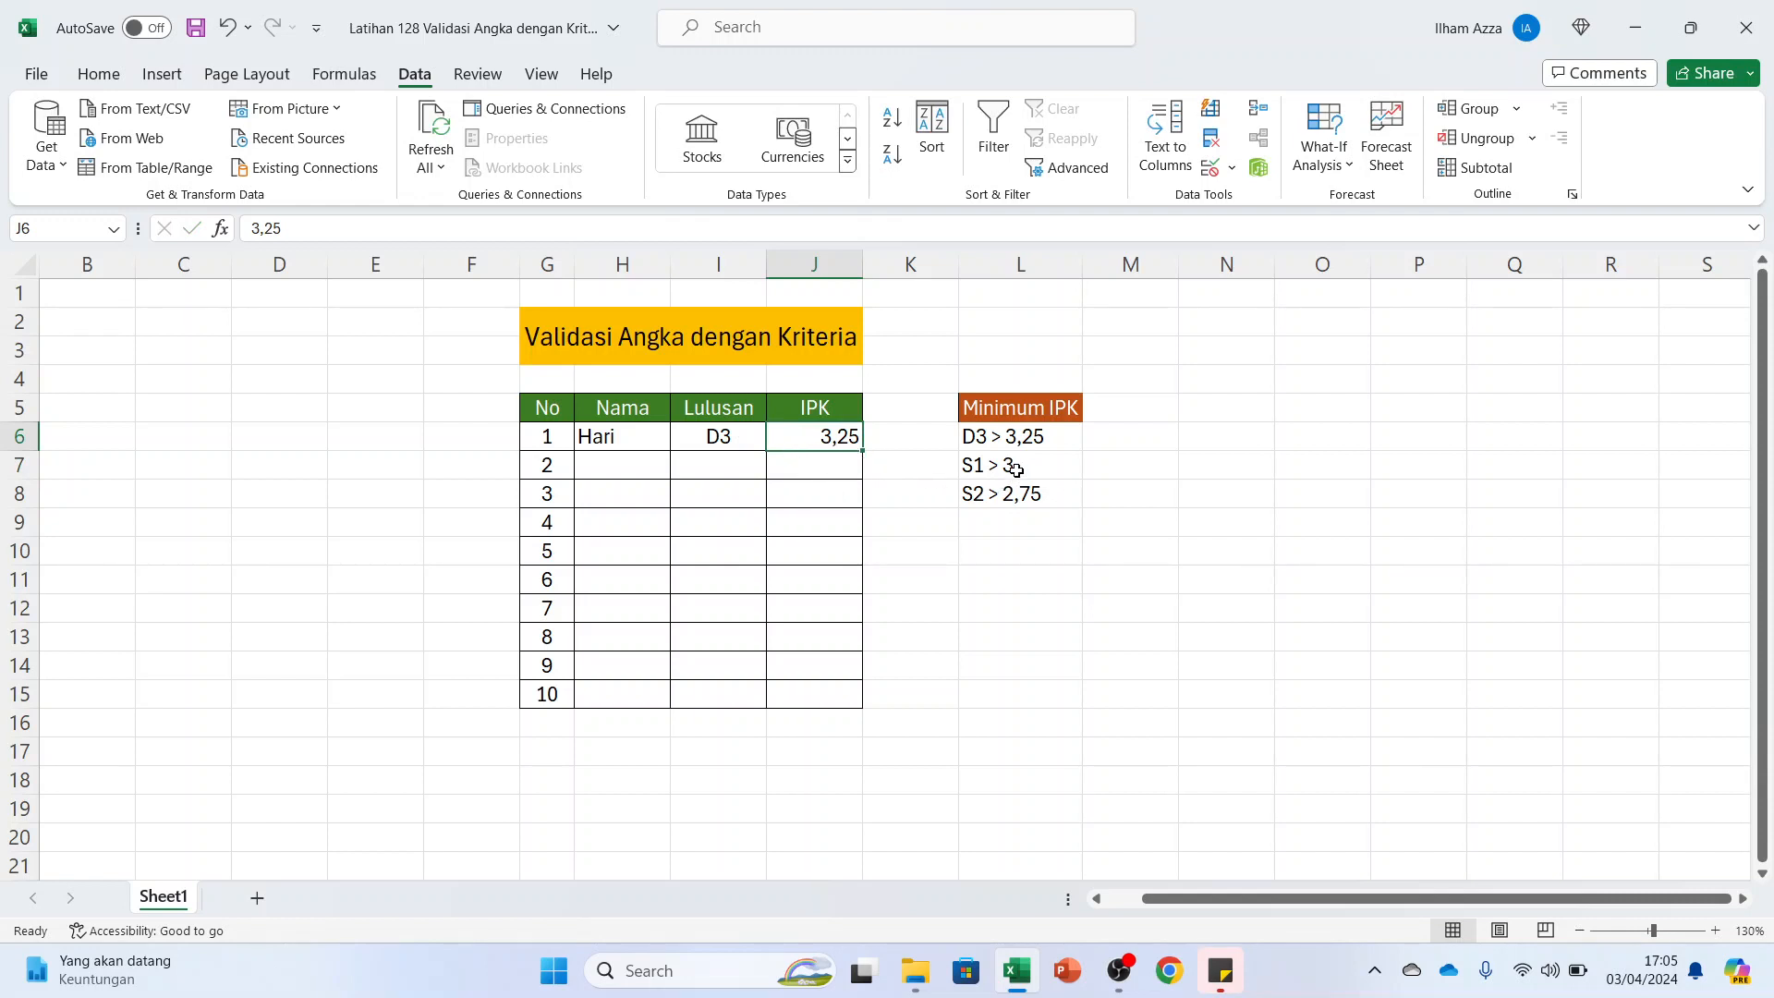
double_click(805, 439)
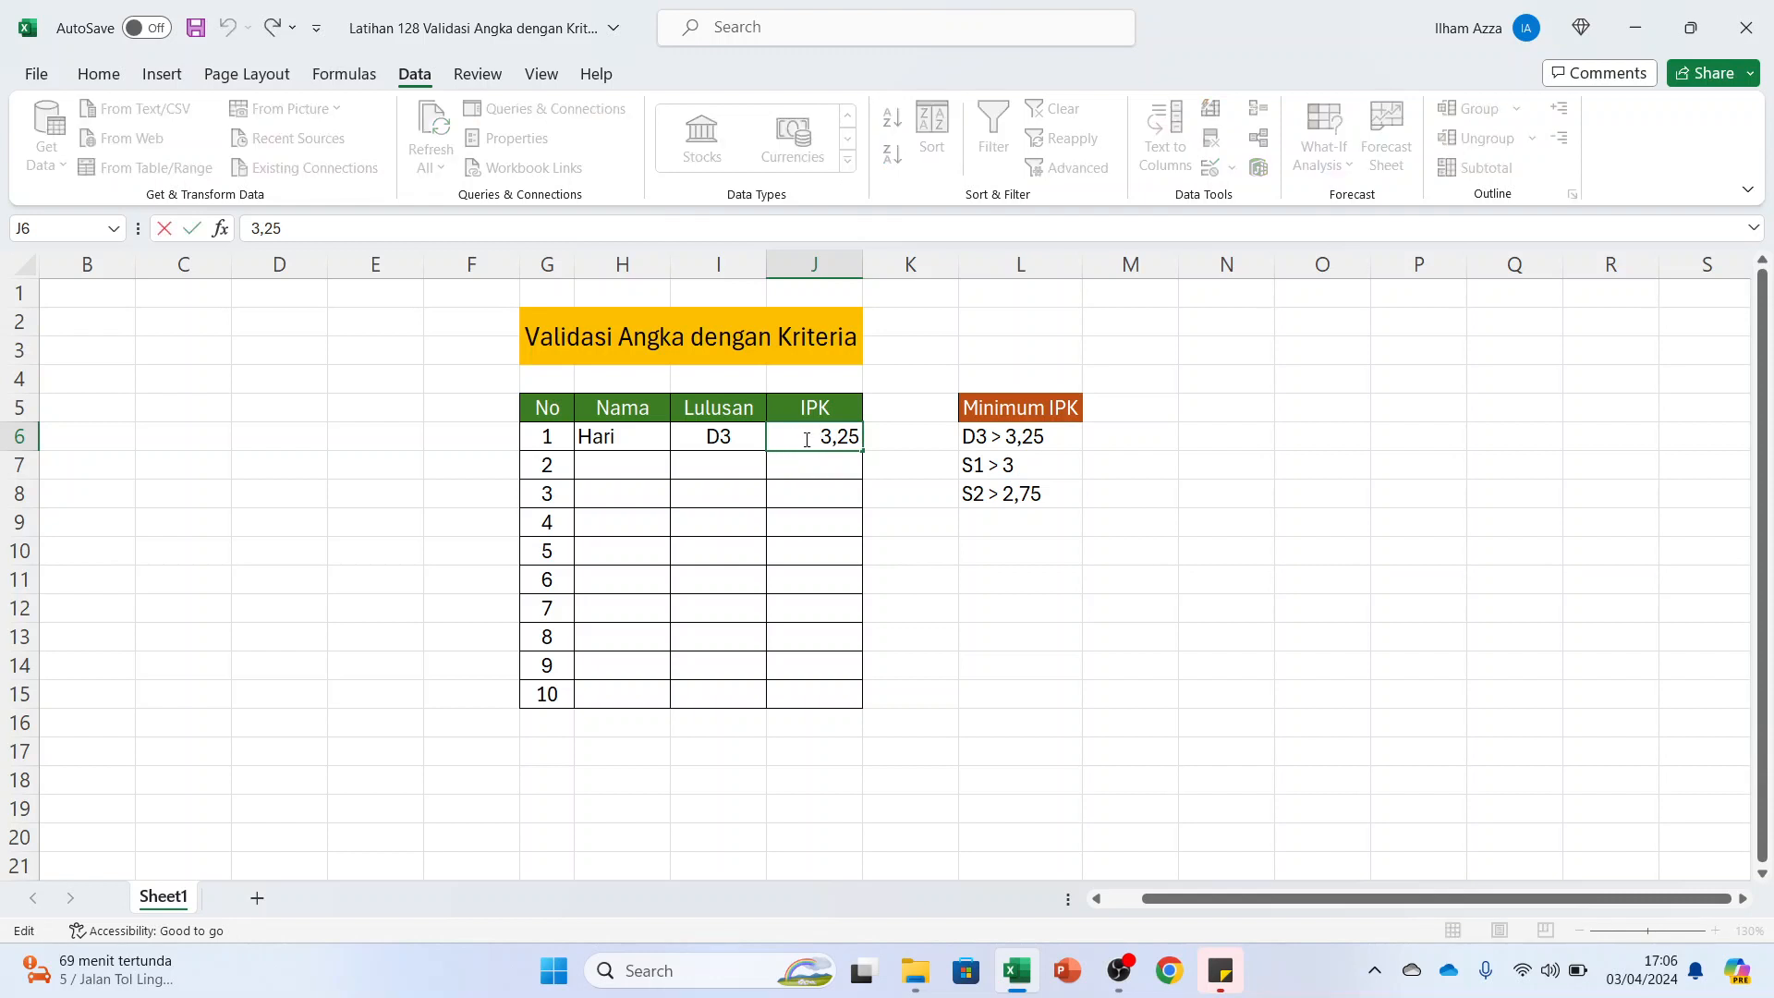
left_click(835, 490)
left_click(812, 439)
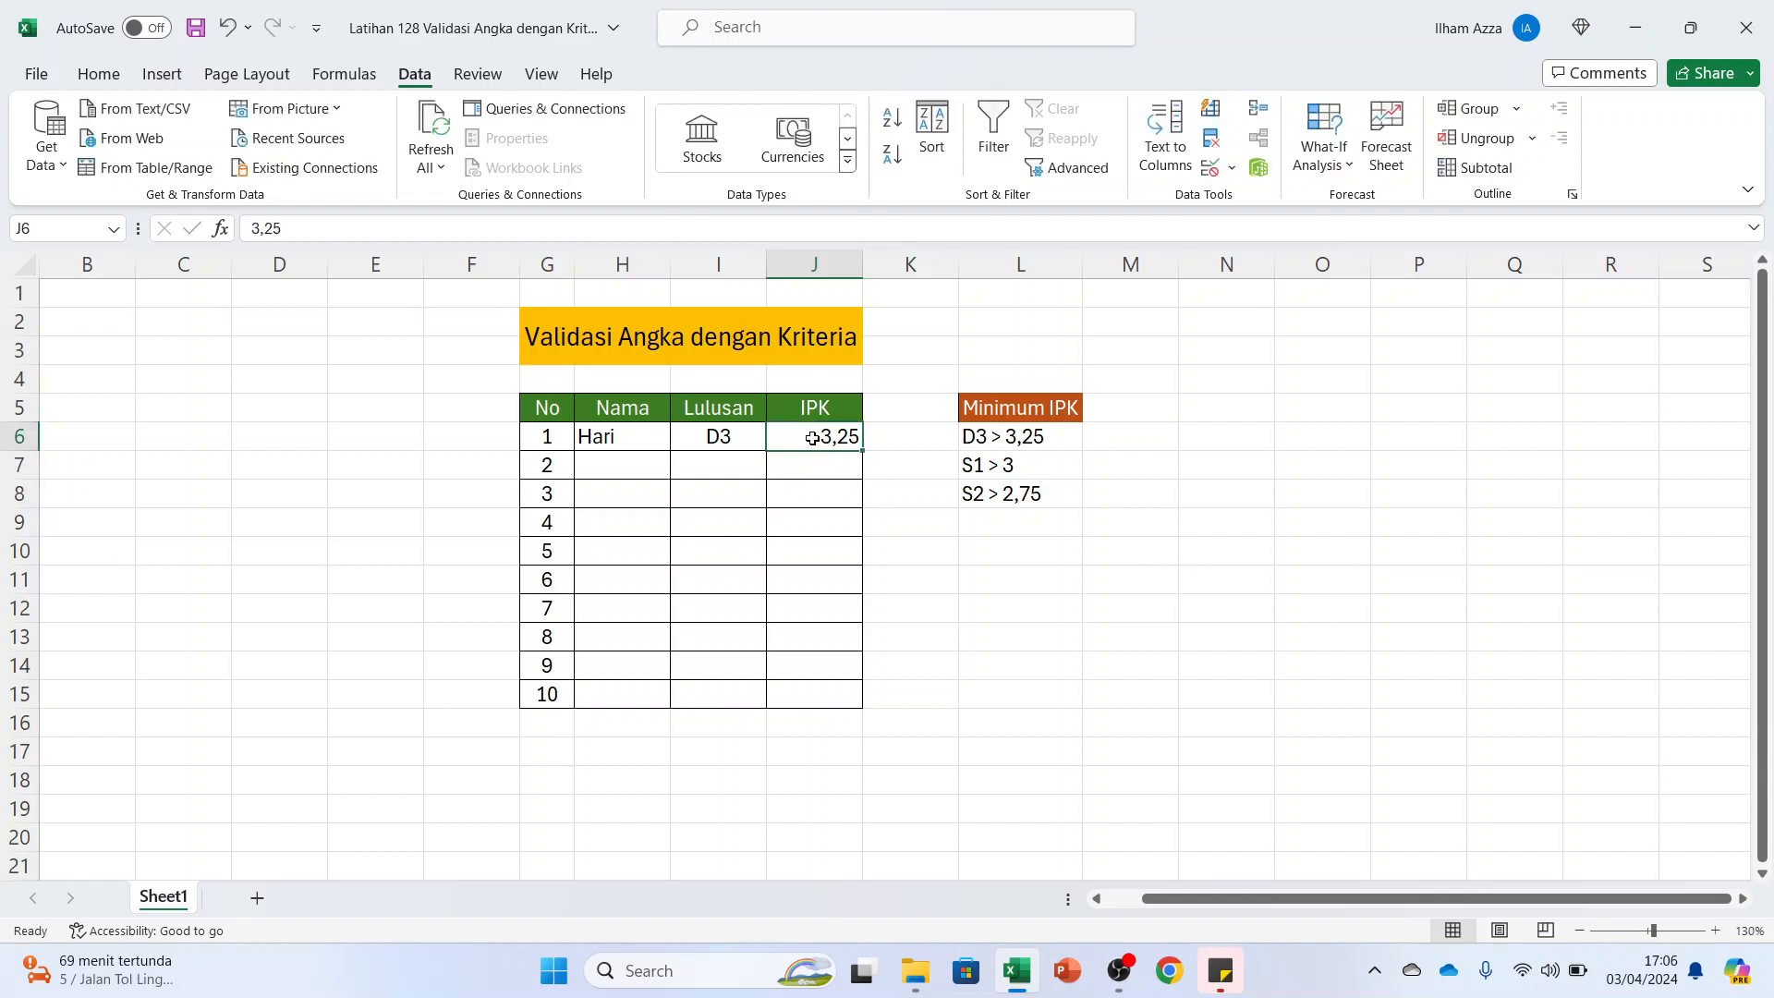
key("Delete")
Start a data validation for the IPK cells J6:J15 that allows only decimals greater than a minimum
left_click_drag(816, 439, 825, 689)
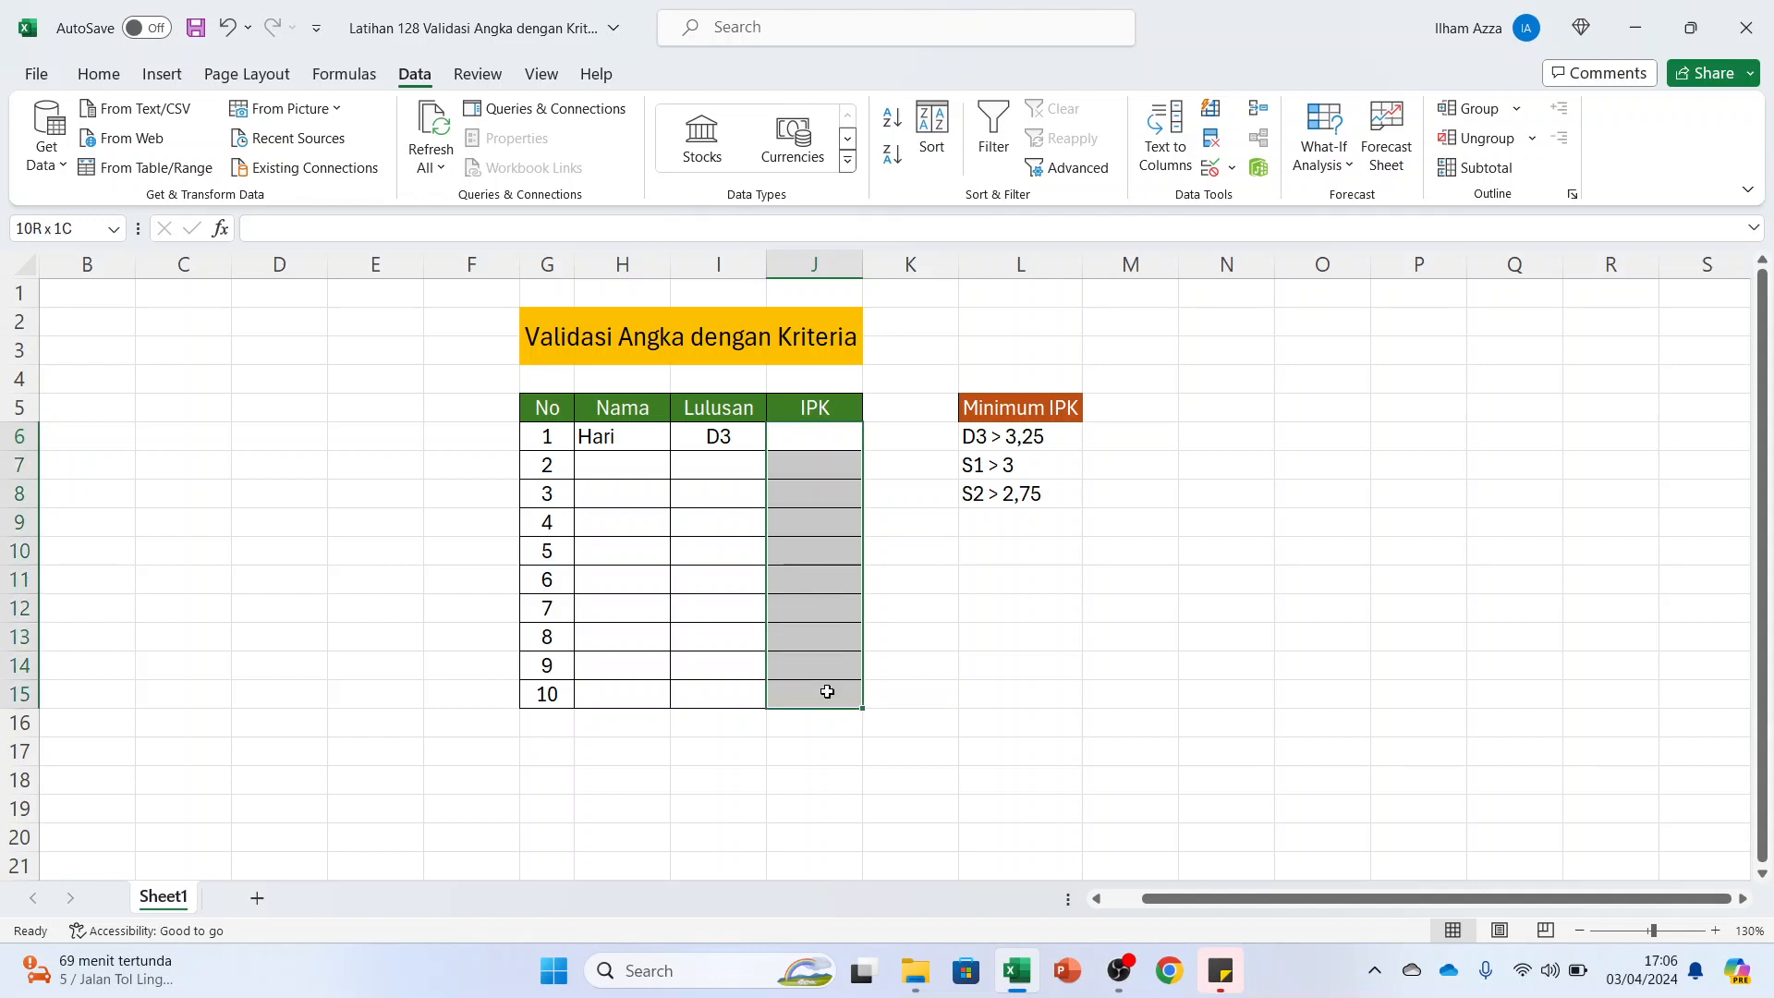
left_click(1232, 169)
left_click(1242, 197)
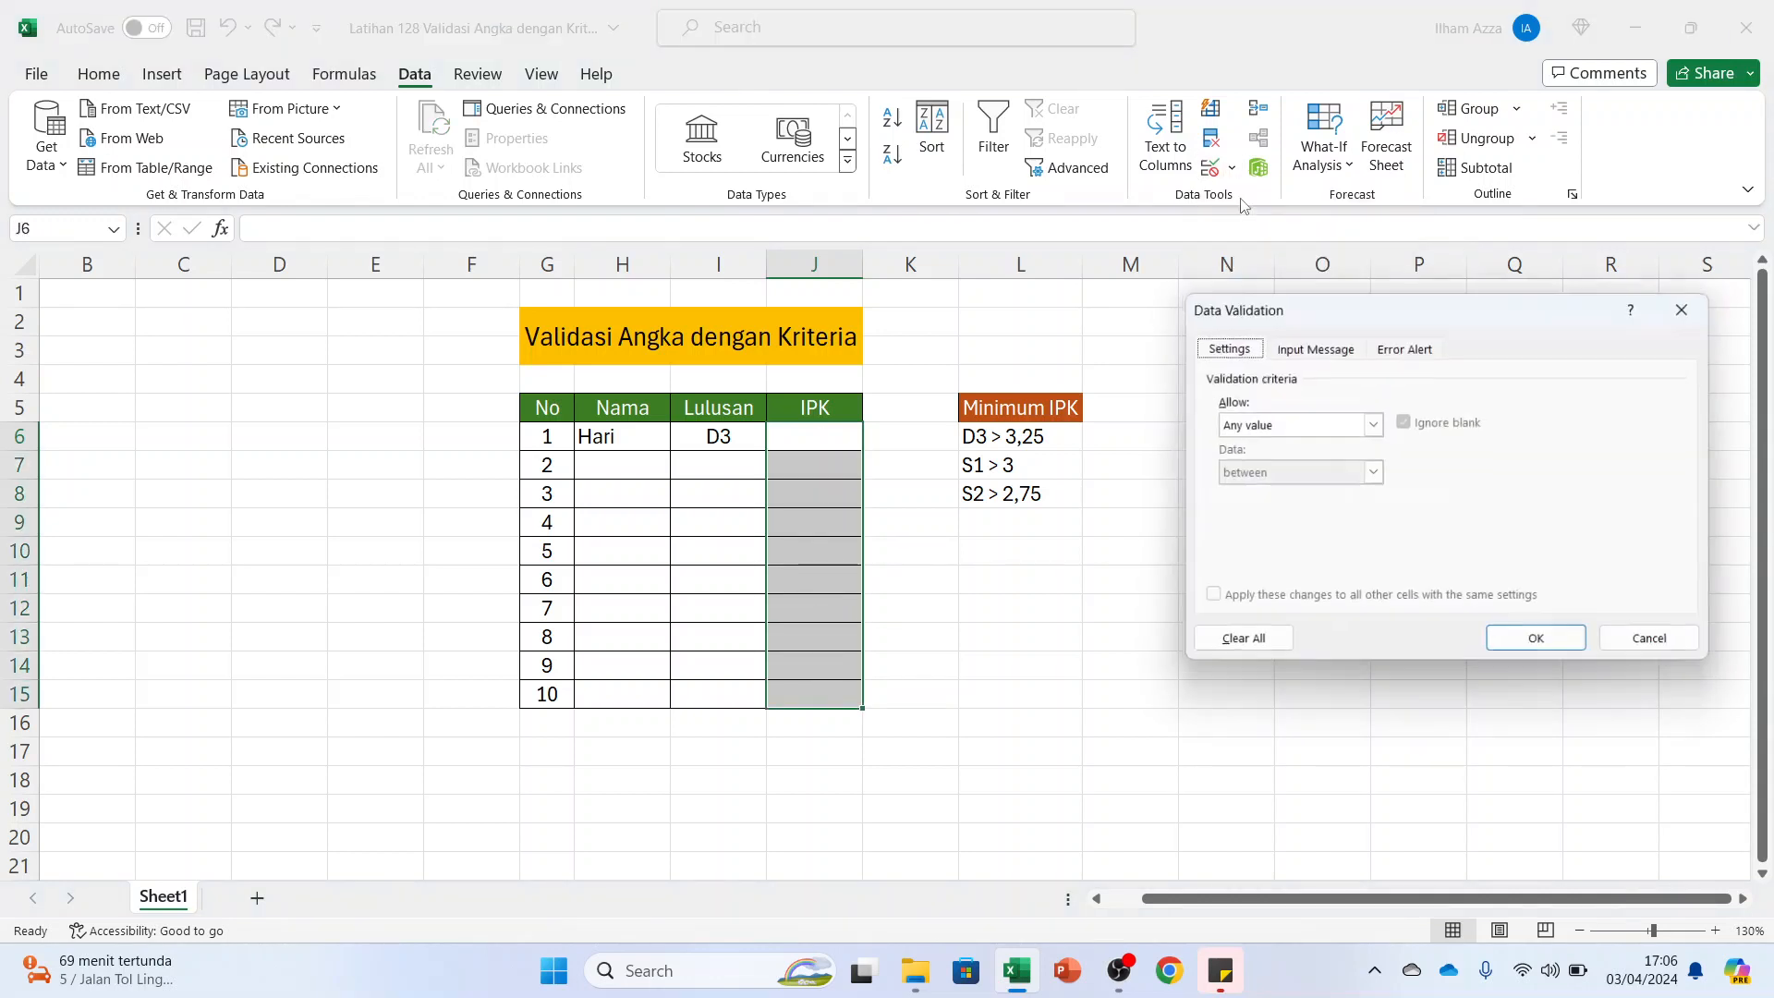
left_click(1292, 430)
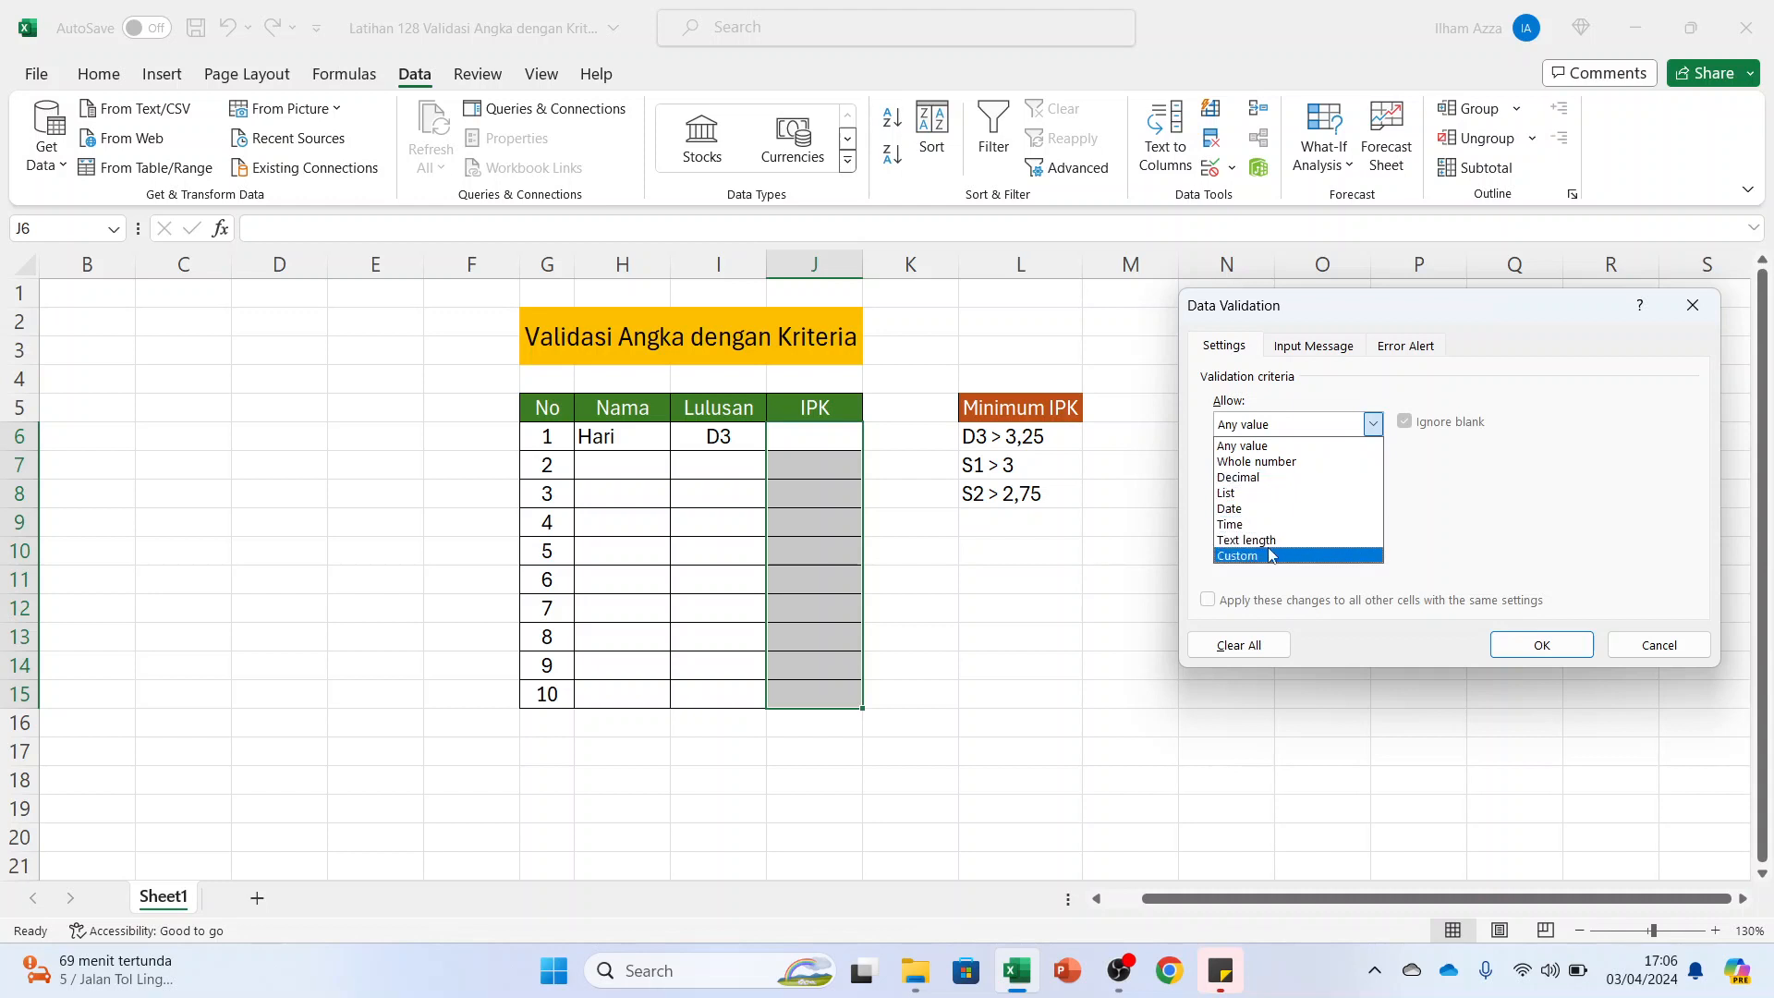
left_click(1253, 477)
left_click(1252, 477)
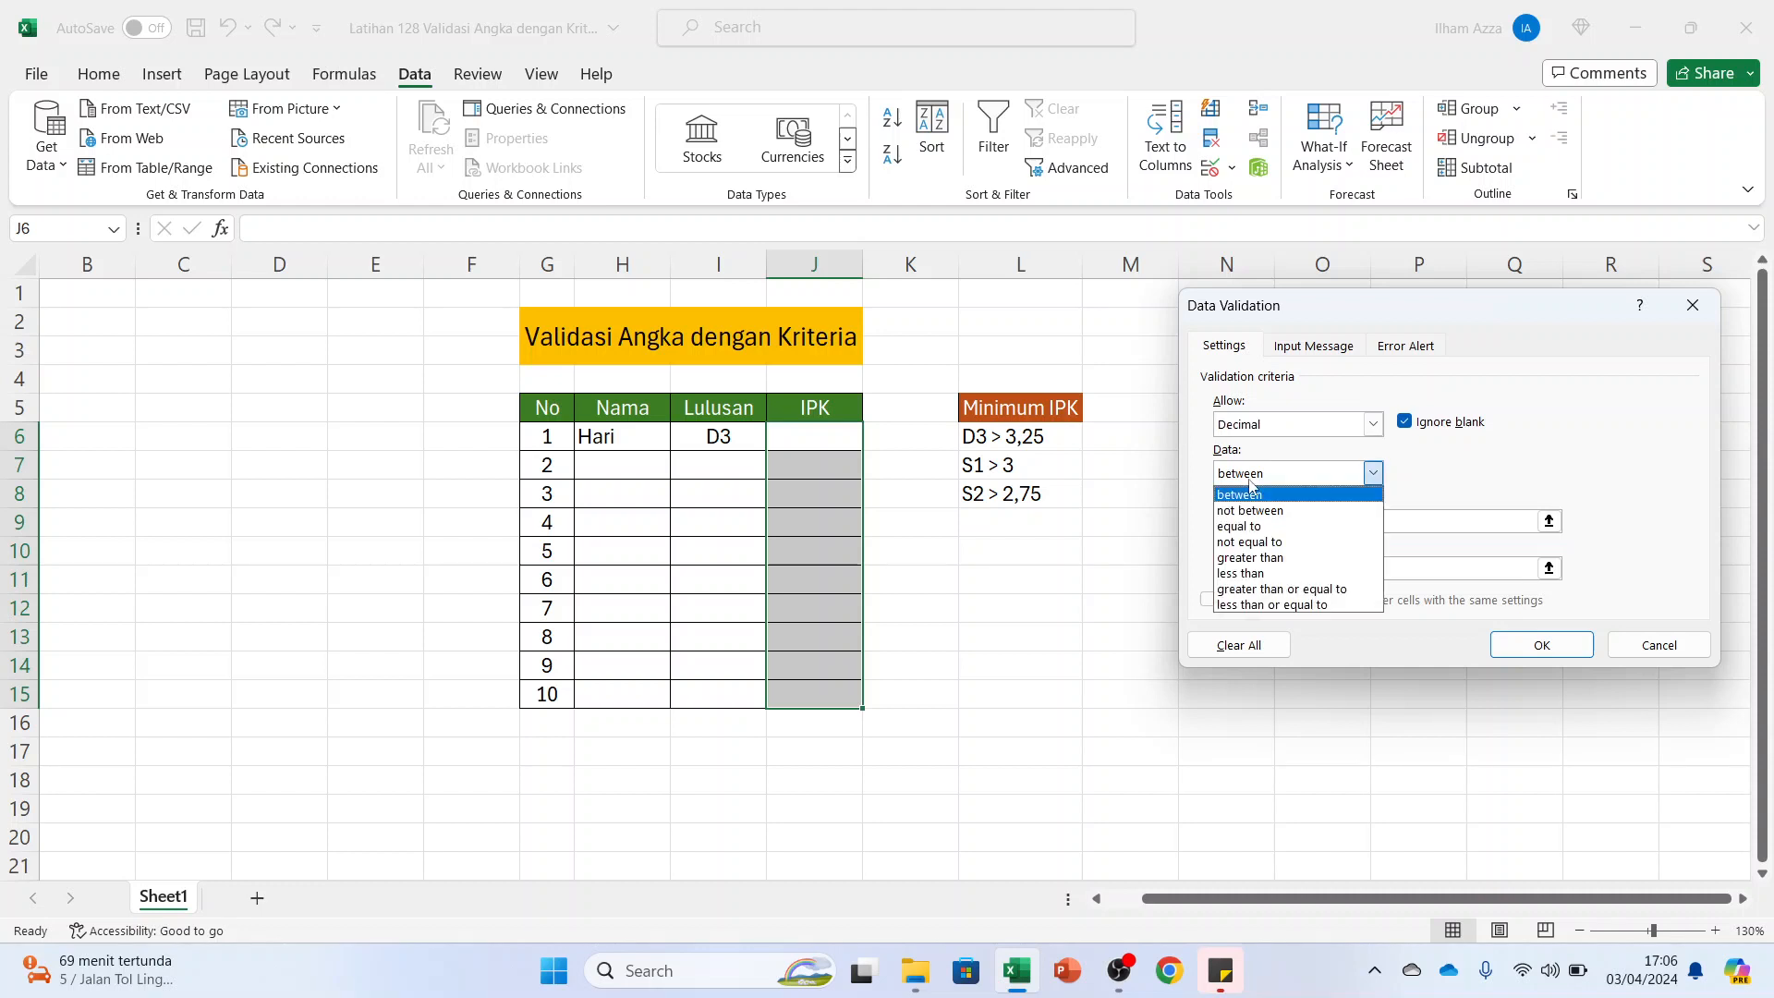
left_click(1271, 558)
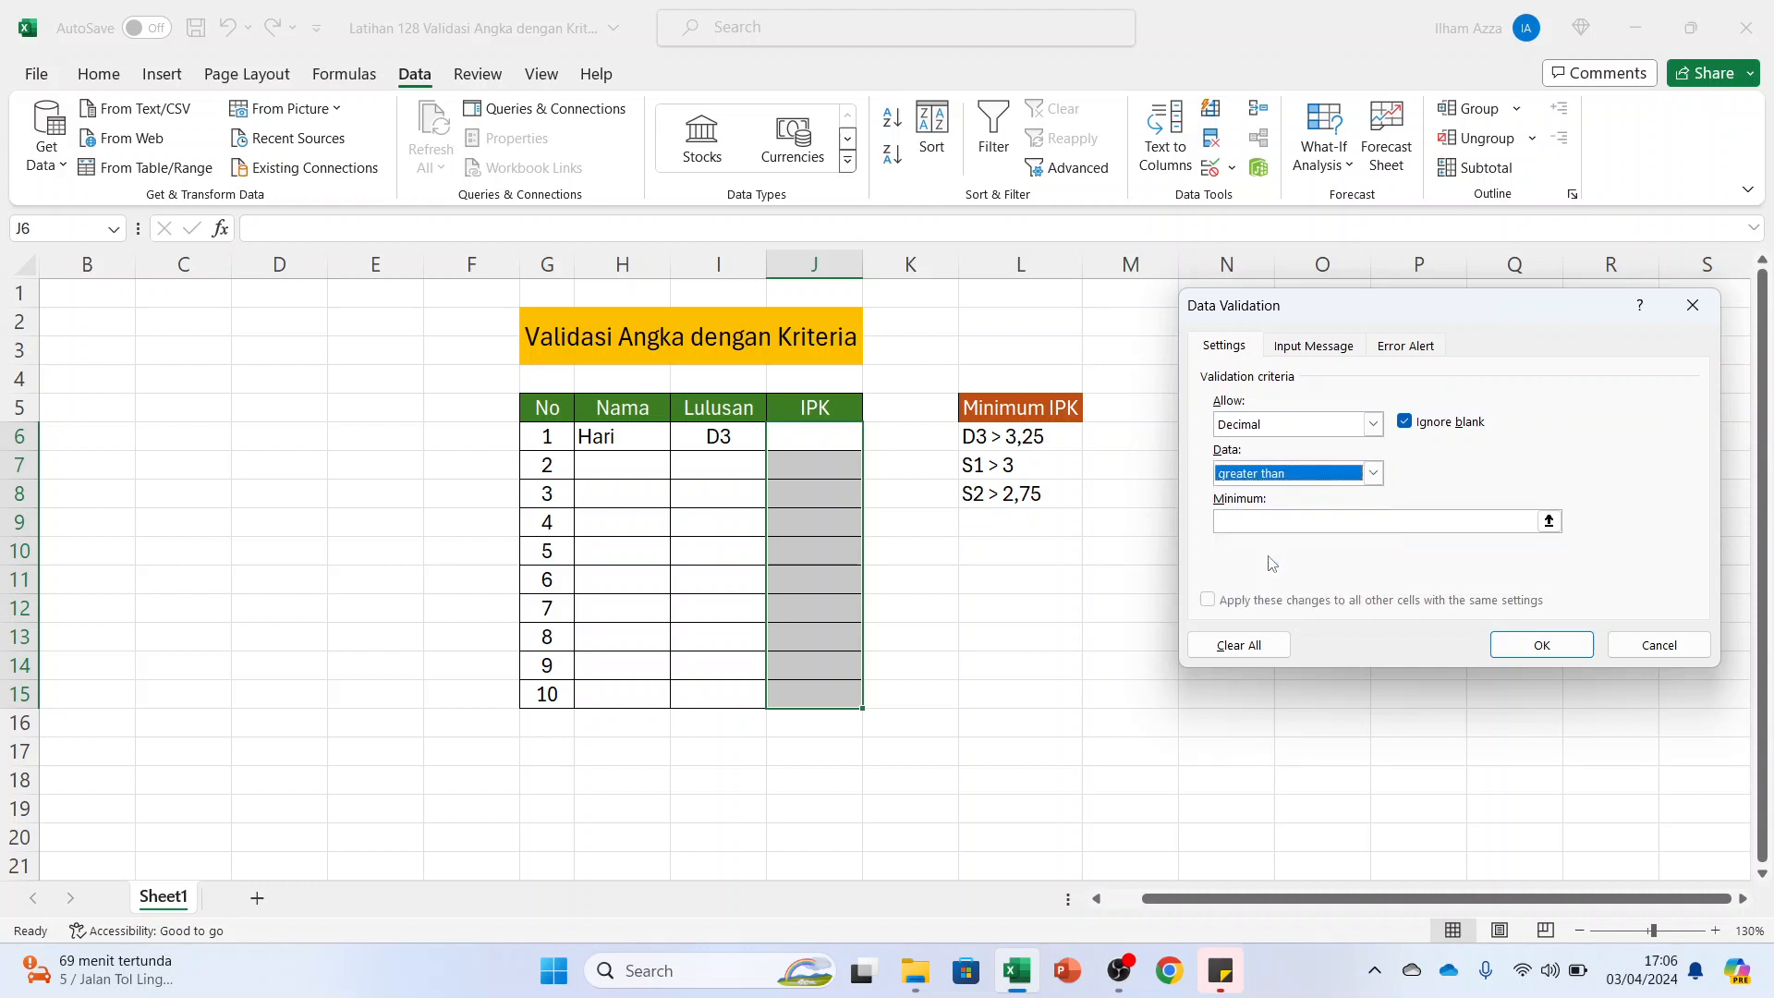
Begin the minimum formula with =IF(I6="D3";3,25 for D3 graduates
left_click(1257, 519)
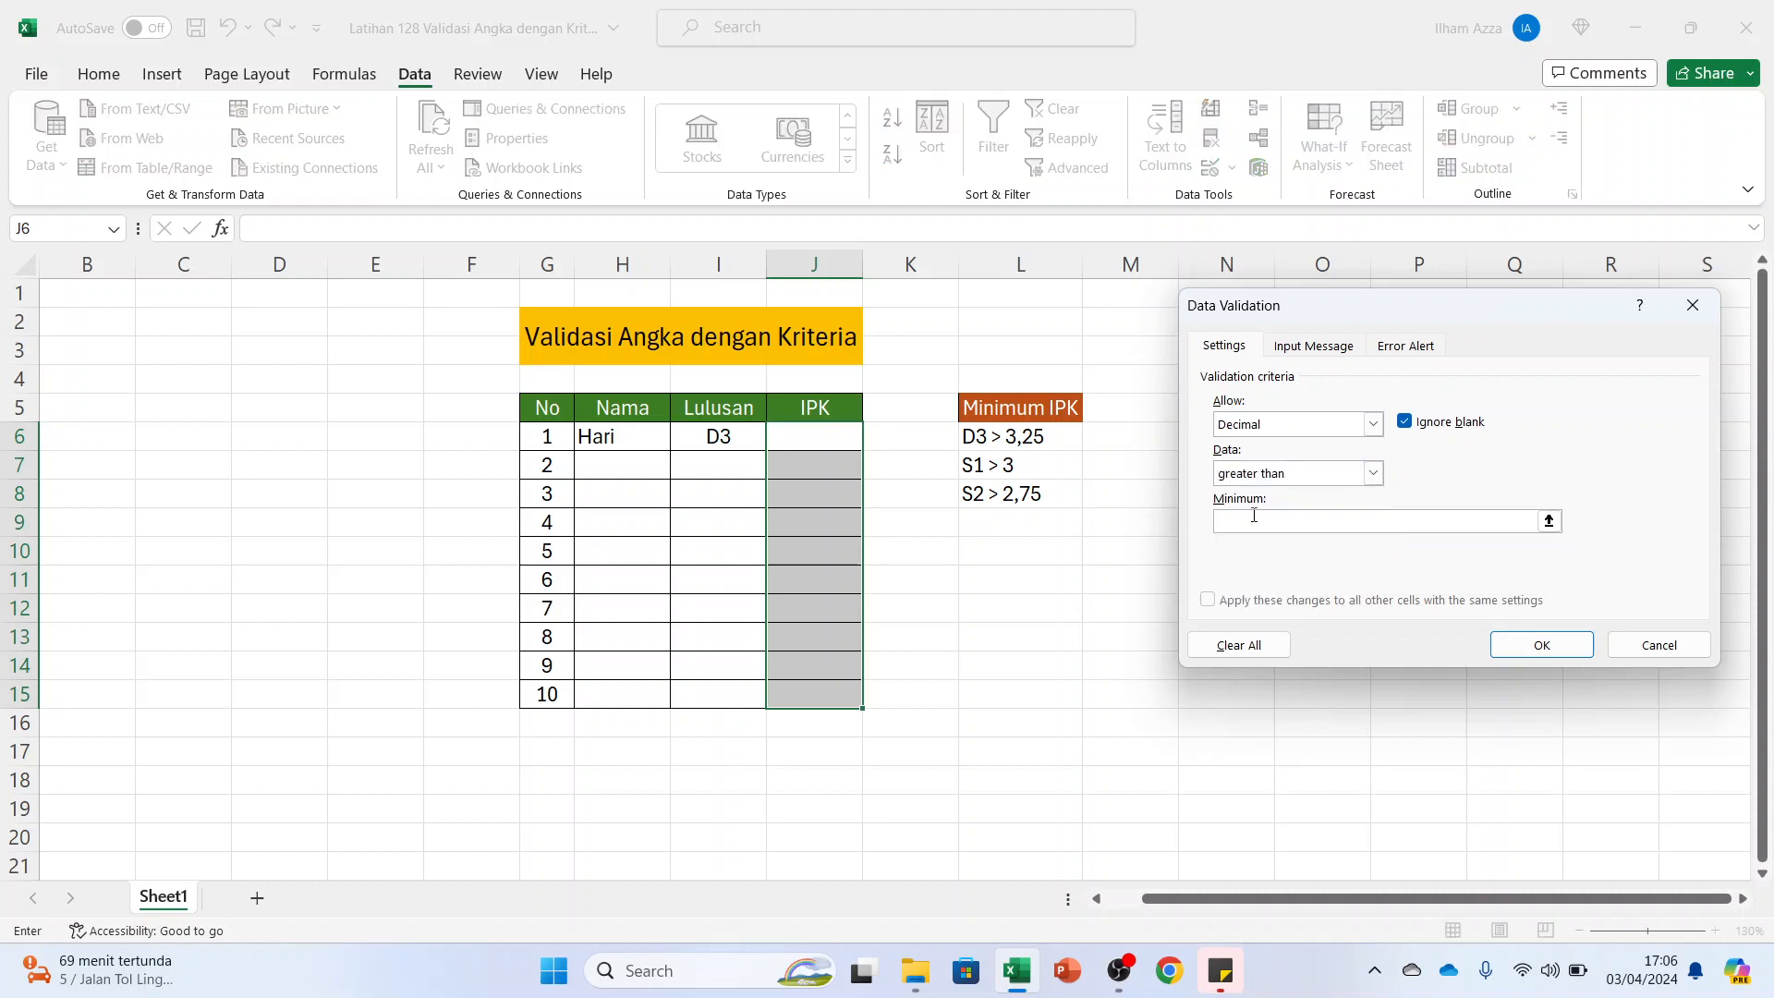
type("=")
key("Caps_Lock")
type("IF")
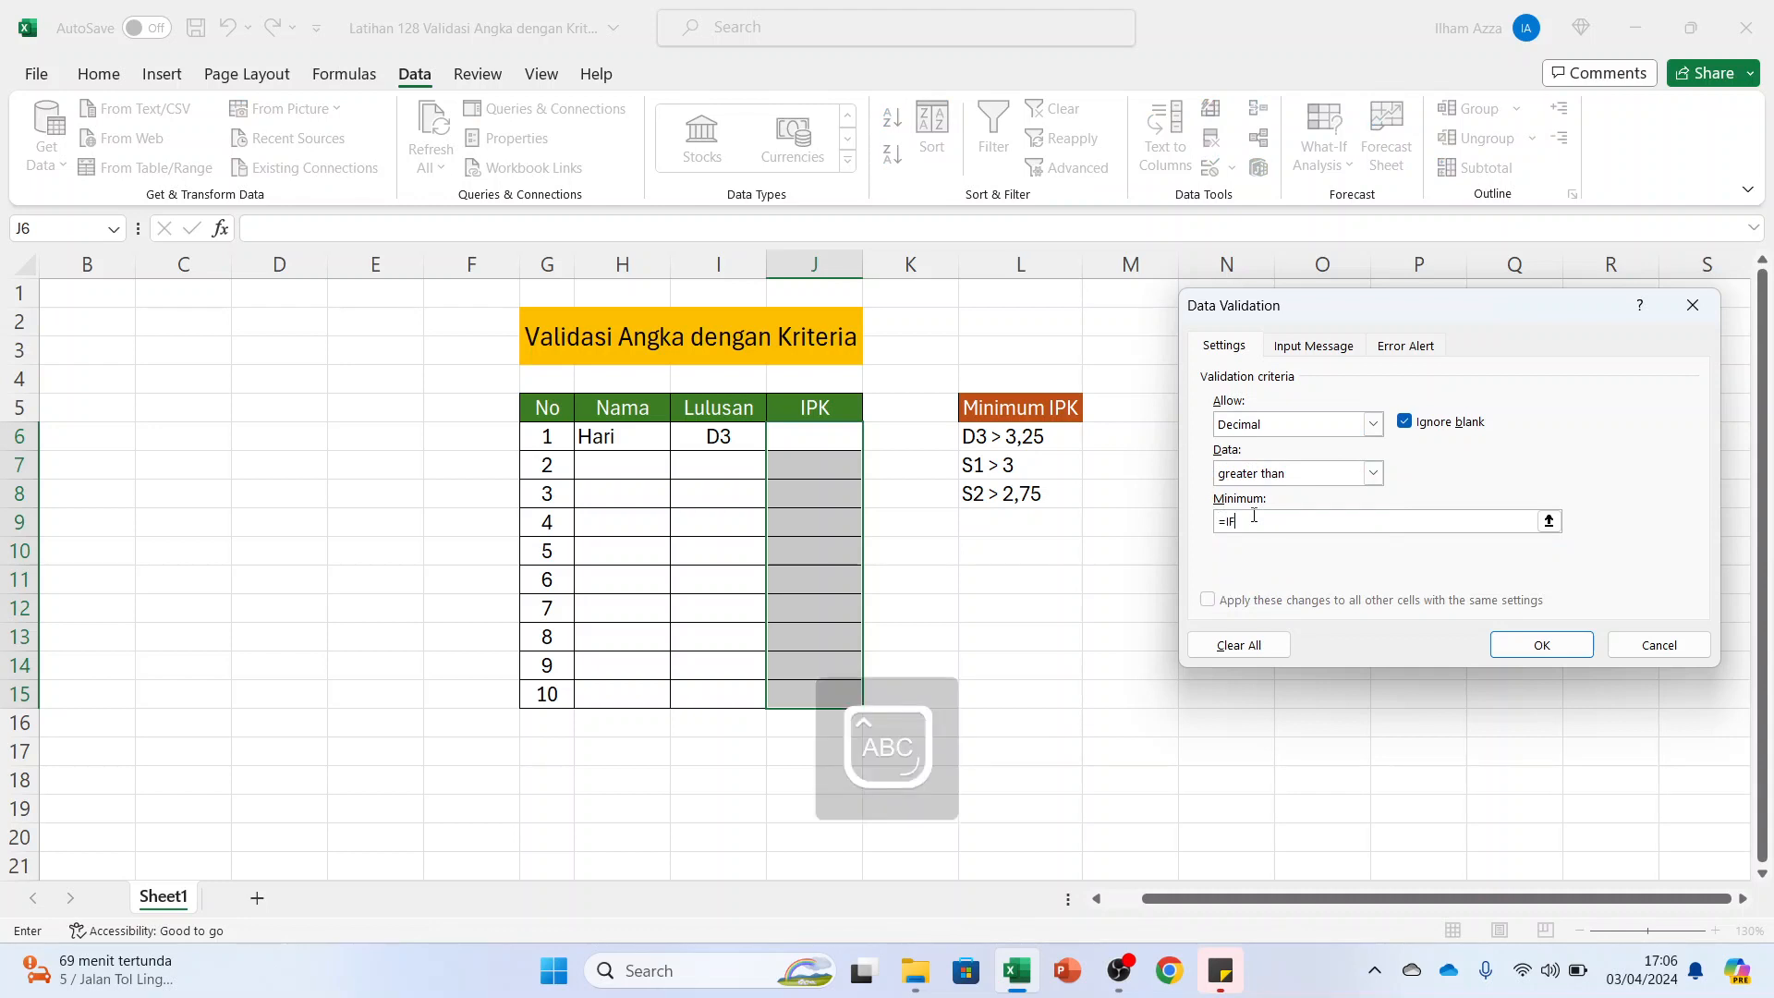
type("(")
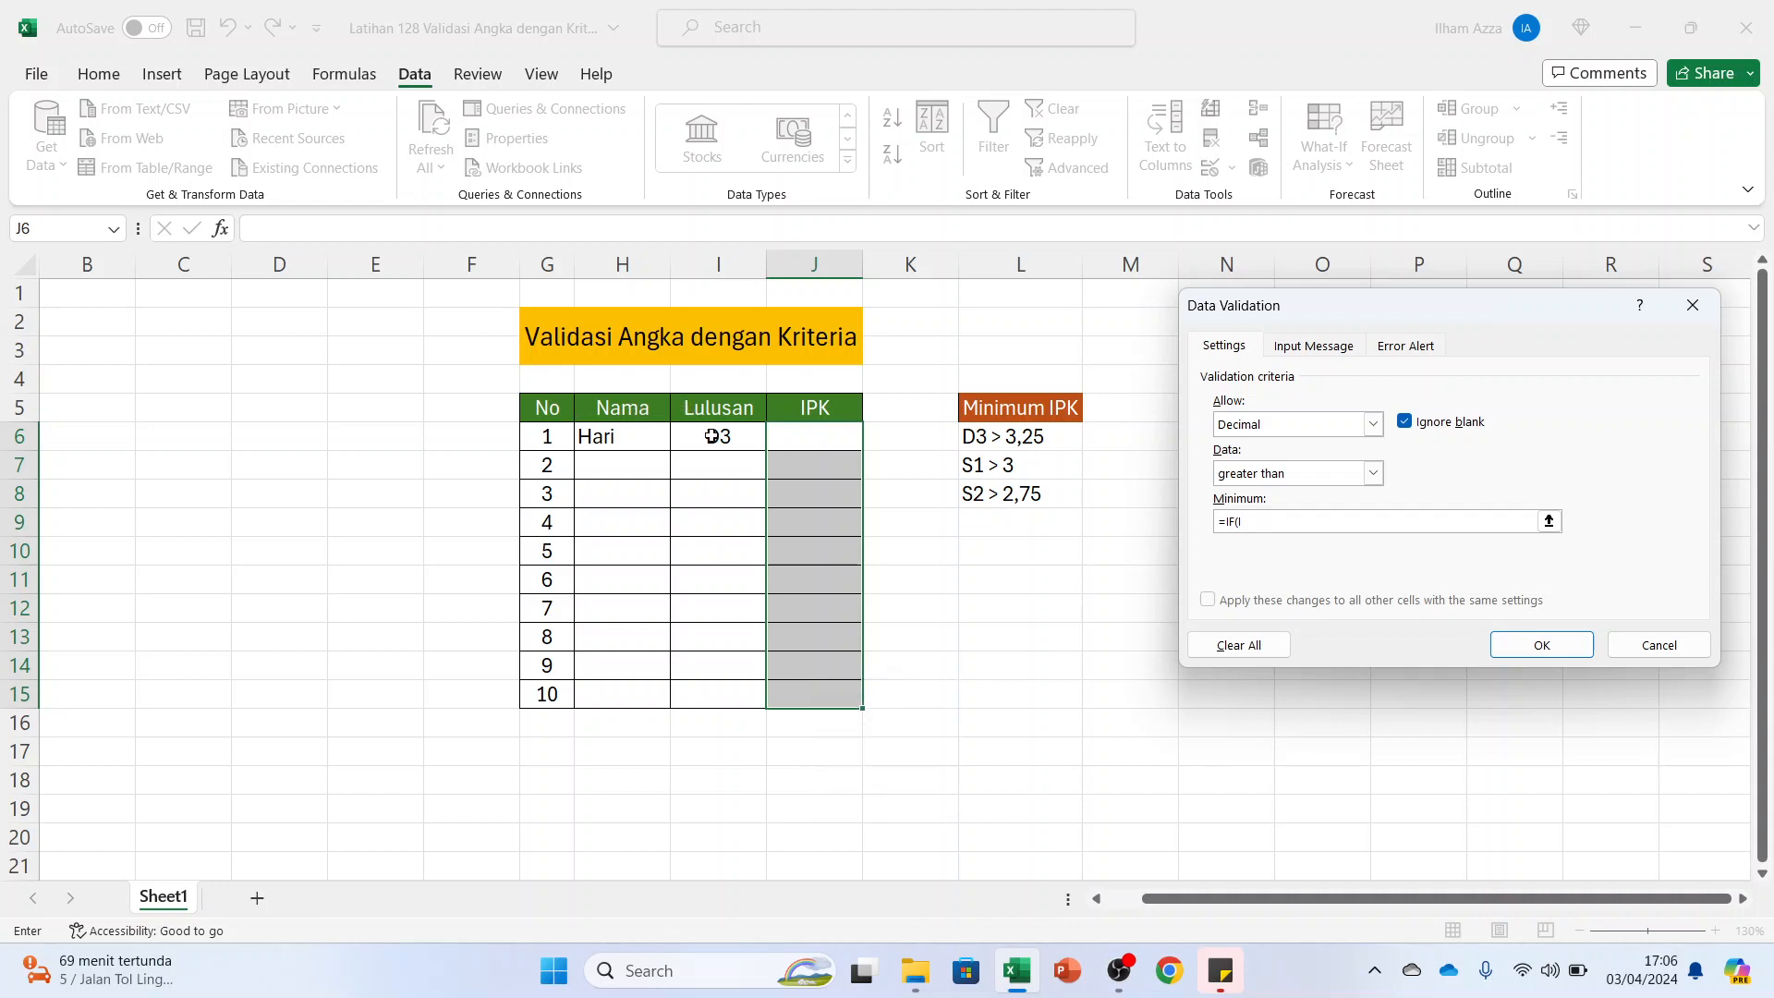
type("I6=\"D3\";")
type("3,25")
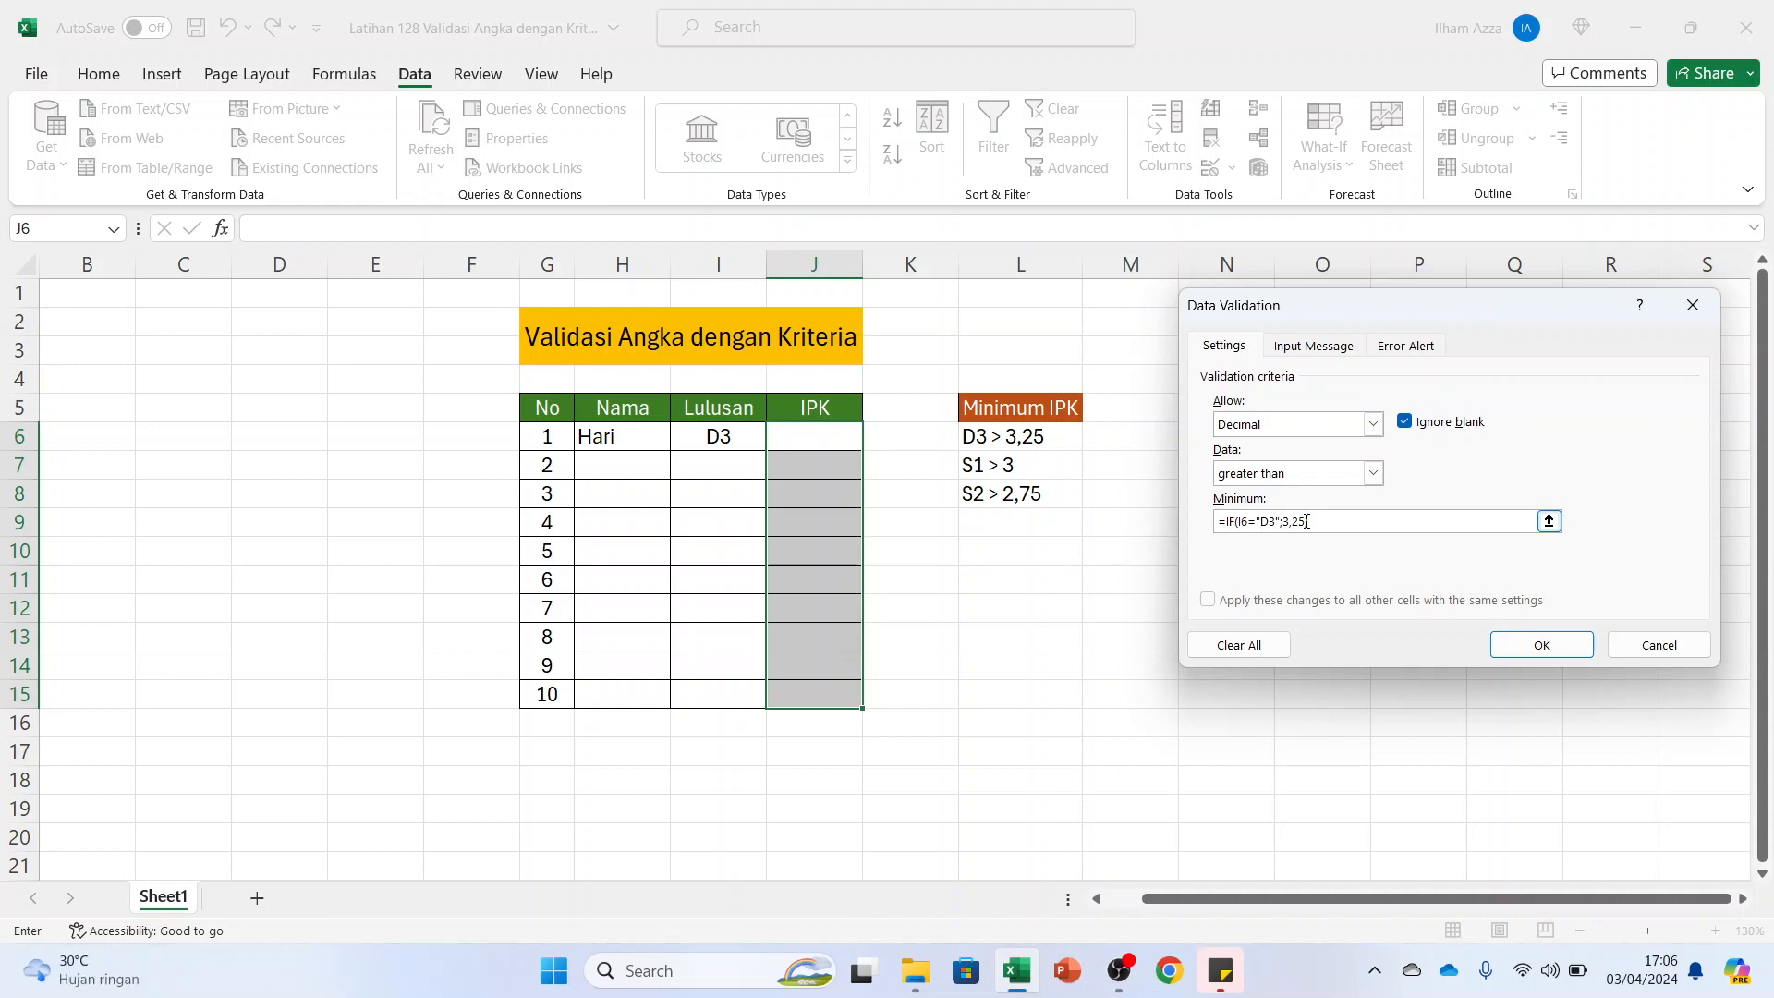
Complete the minimum formula with ;IF(I6="S1";3;2,75)) and apply the validation to the IPK cells
type(";")
type("IF(I6=\"S1\"")
type(";3")
type("2,75)")
left_click(1523, 645)
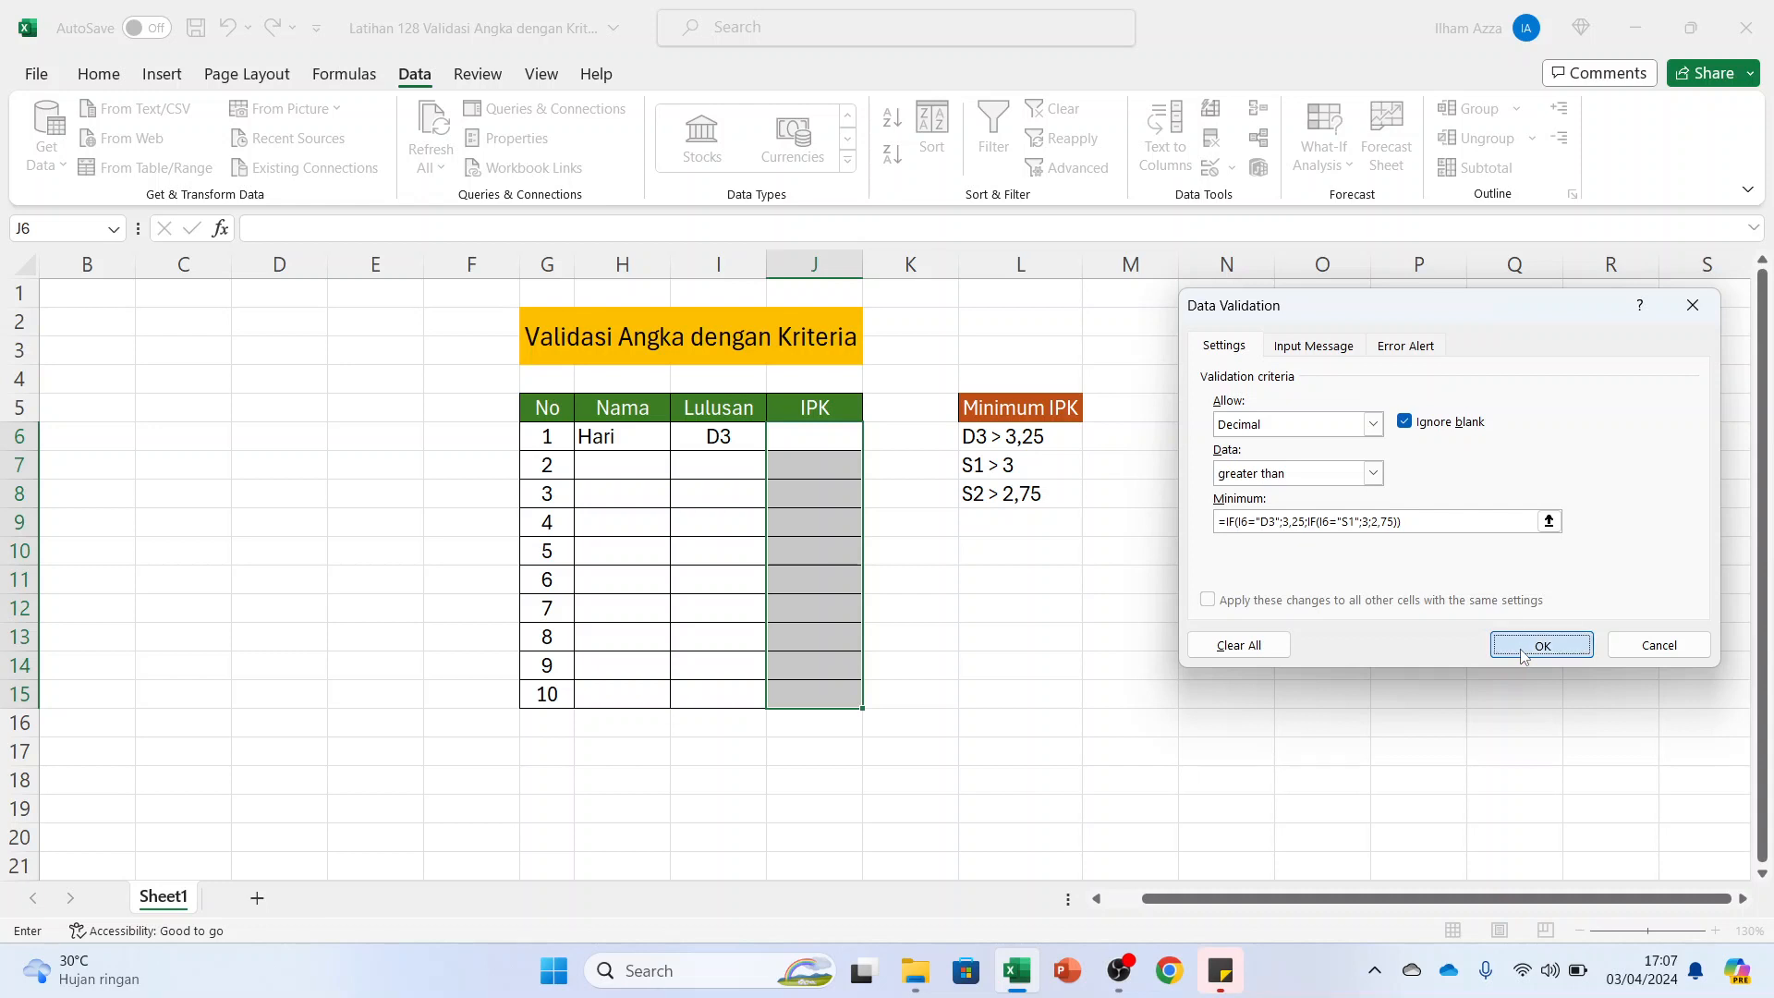
Test the IPK validation by trying to enter 3,25 in J6 for the D3 graduate
left_click(703, 437)
left_click(809, 434)
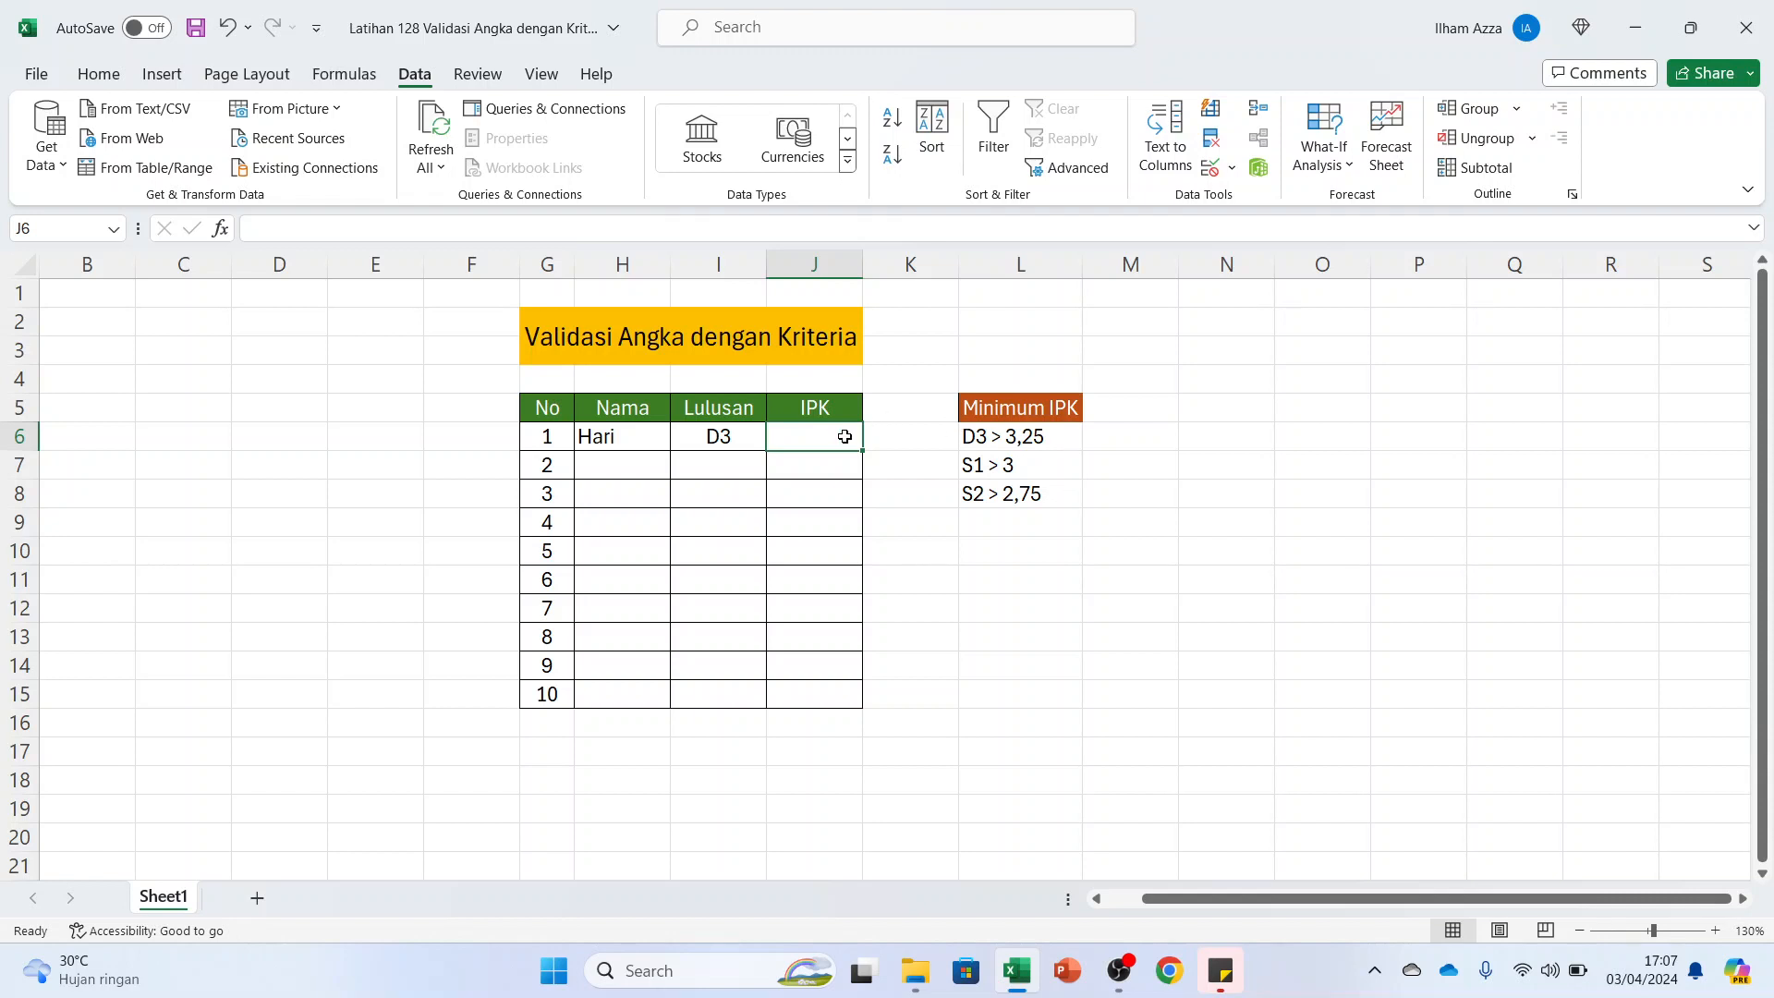
type("3,25")
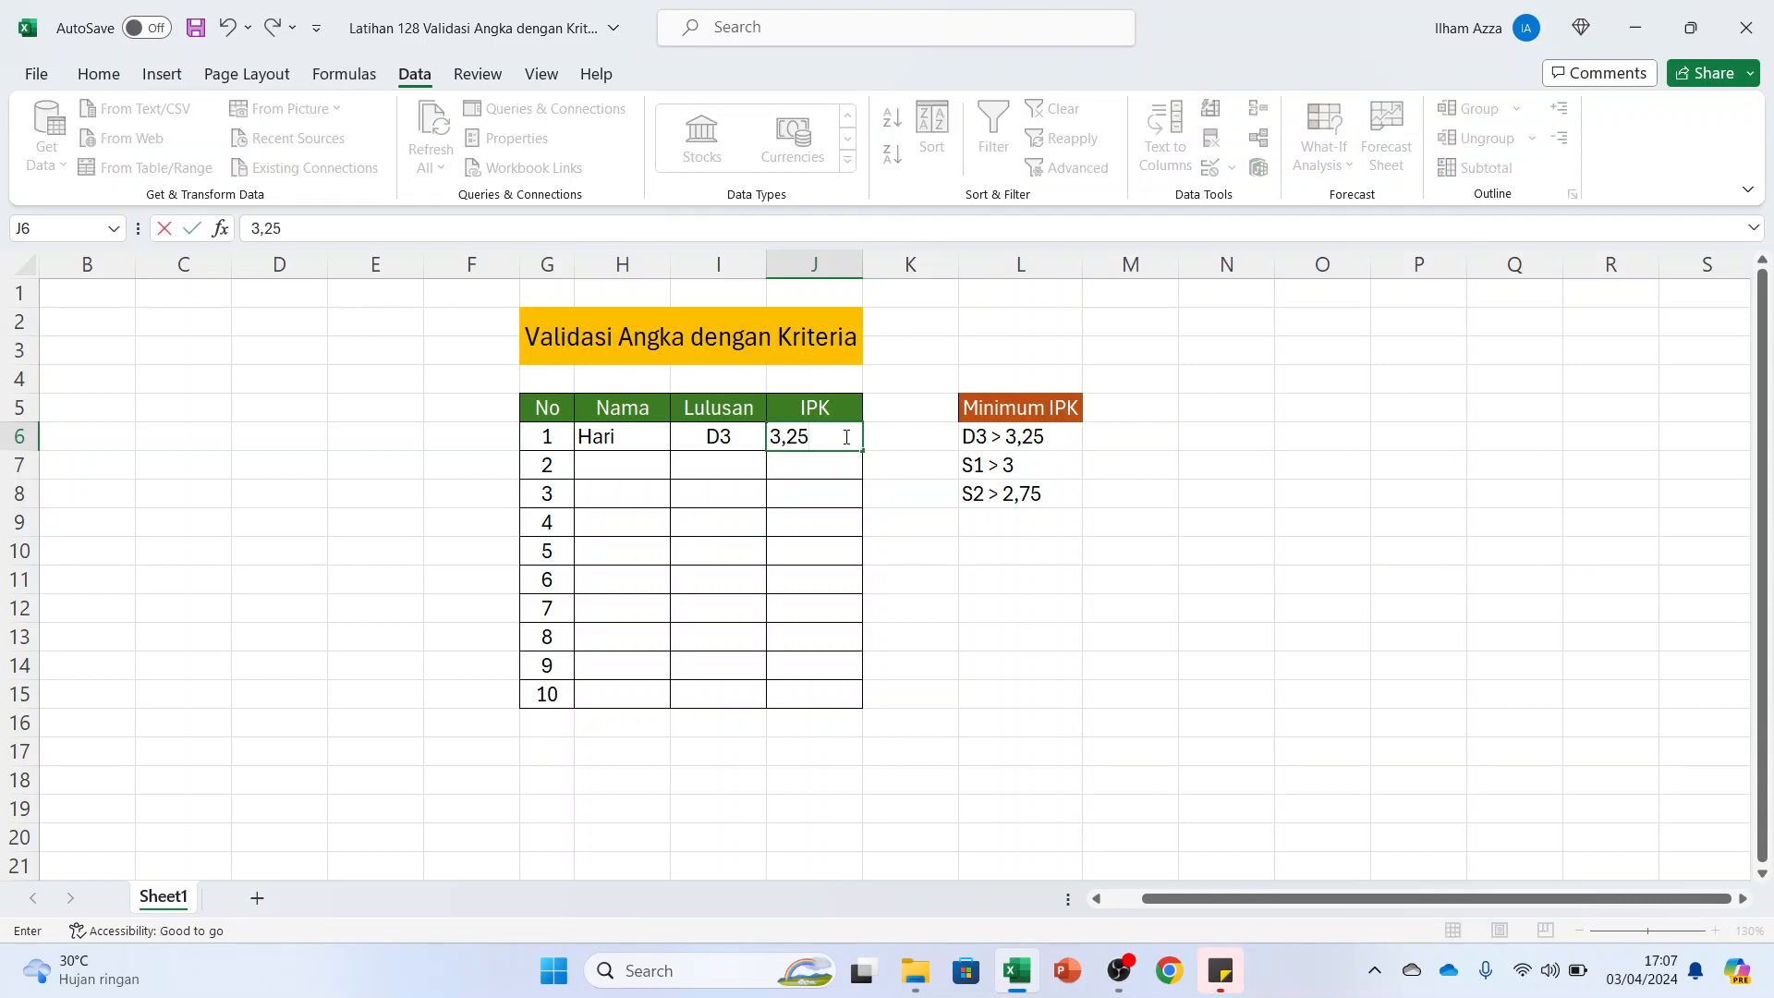
key("Return")
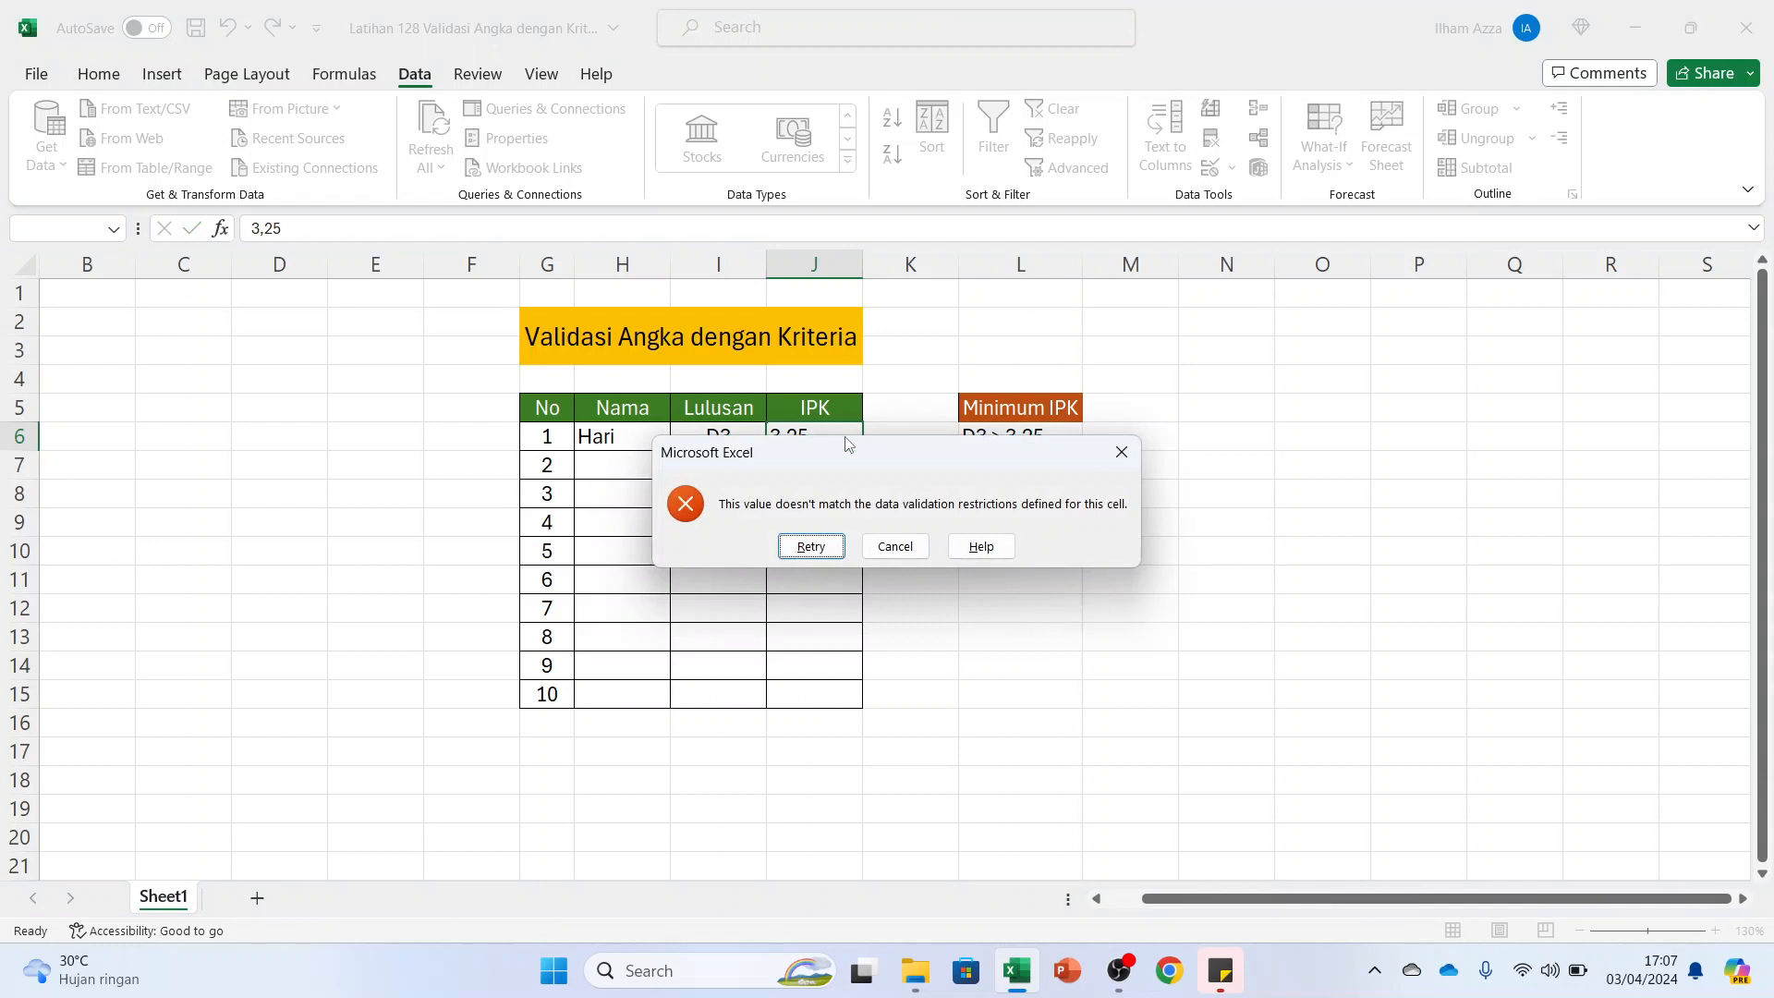
key("Return")
Correct the IPK entry in J6 to 3,26
left_click(831, 438)
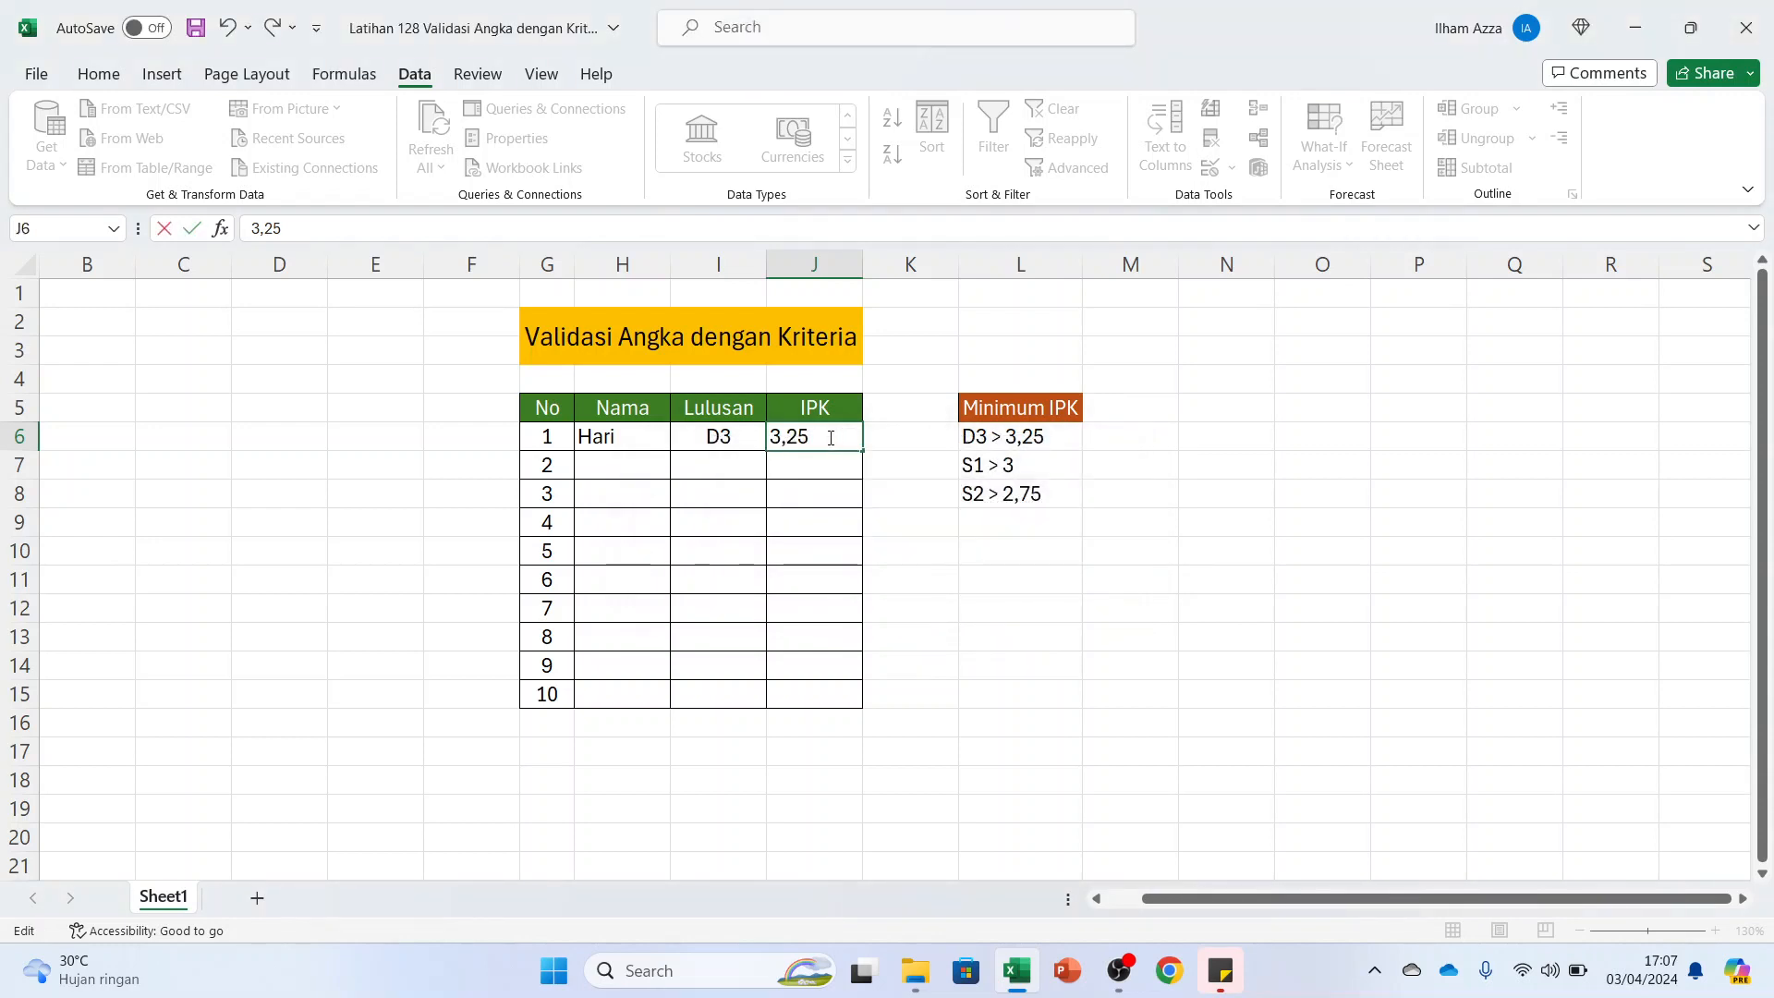
key("BackSpace")
type("6")
key("Return")
Choose S1 as the Lulusan in I7 and enter the second graduate's first name in H7
left_click(730, 462)
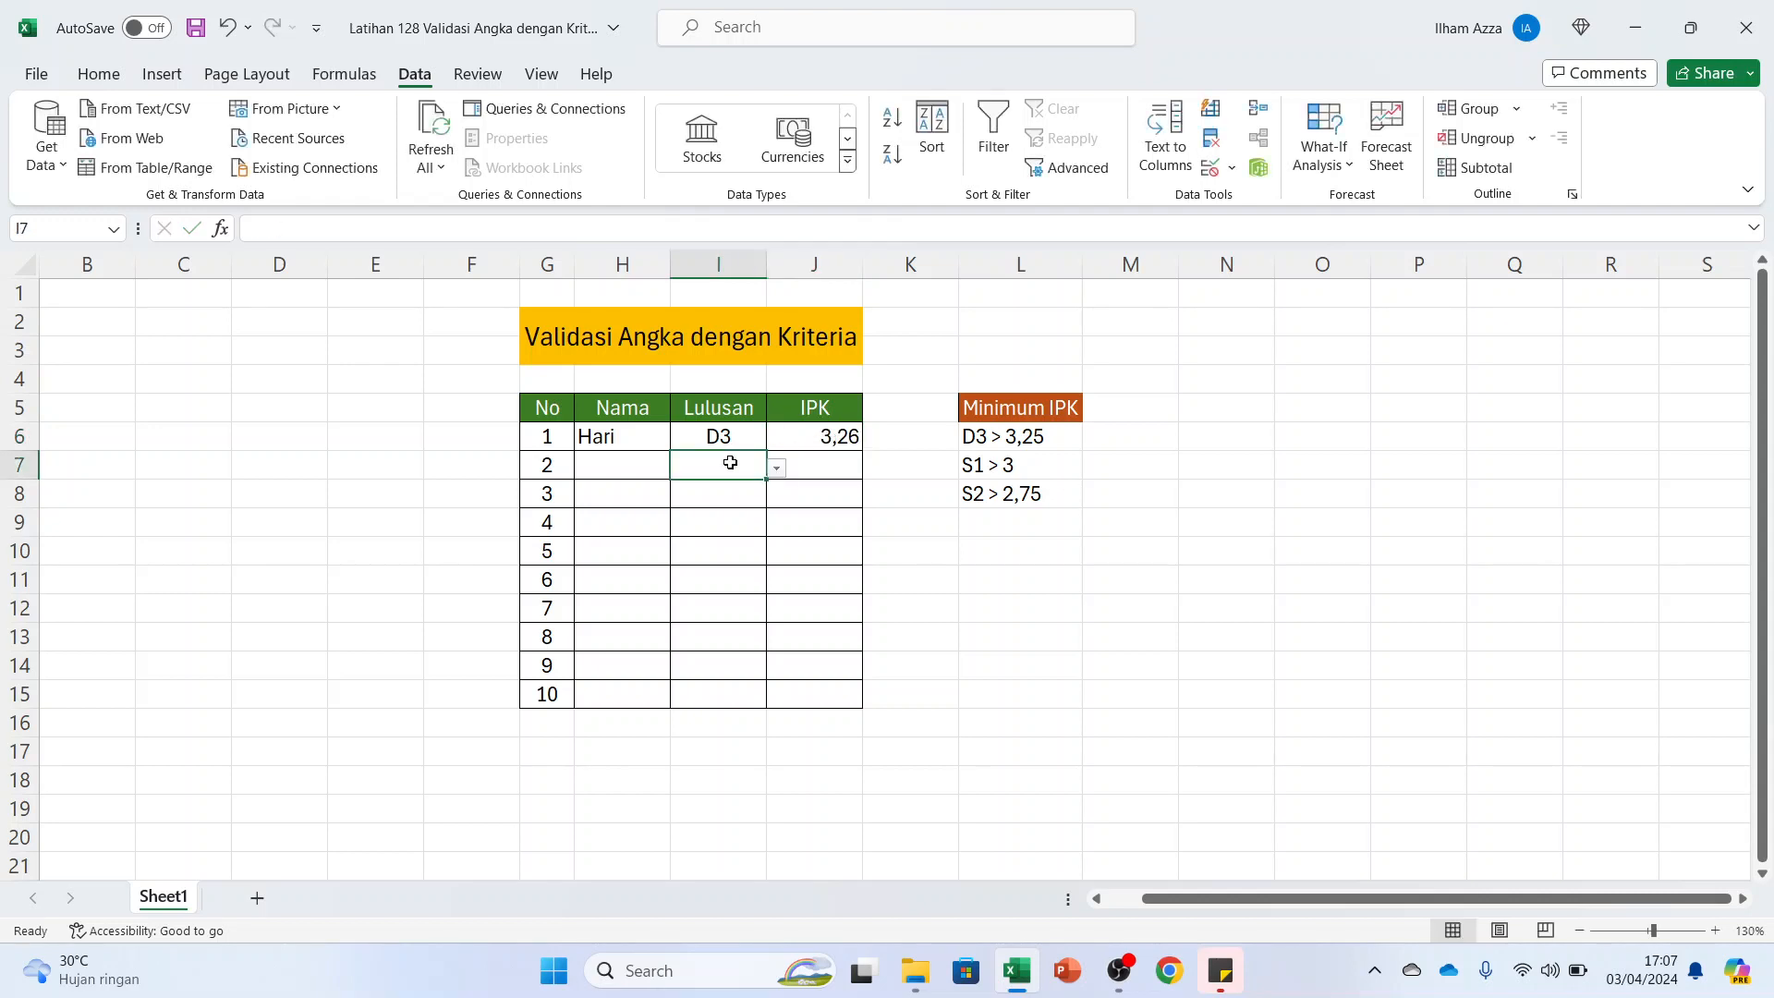
left_click(777, 469)
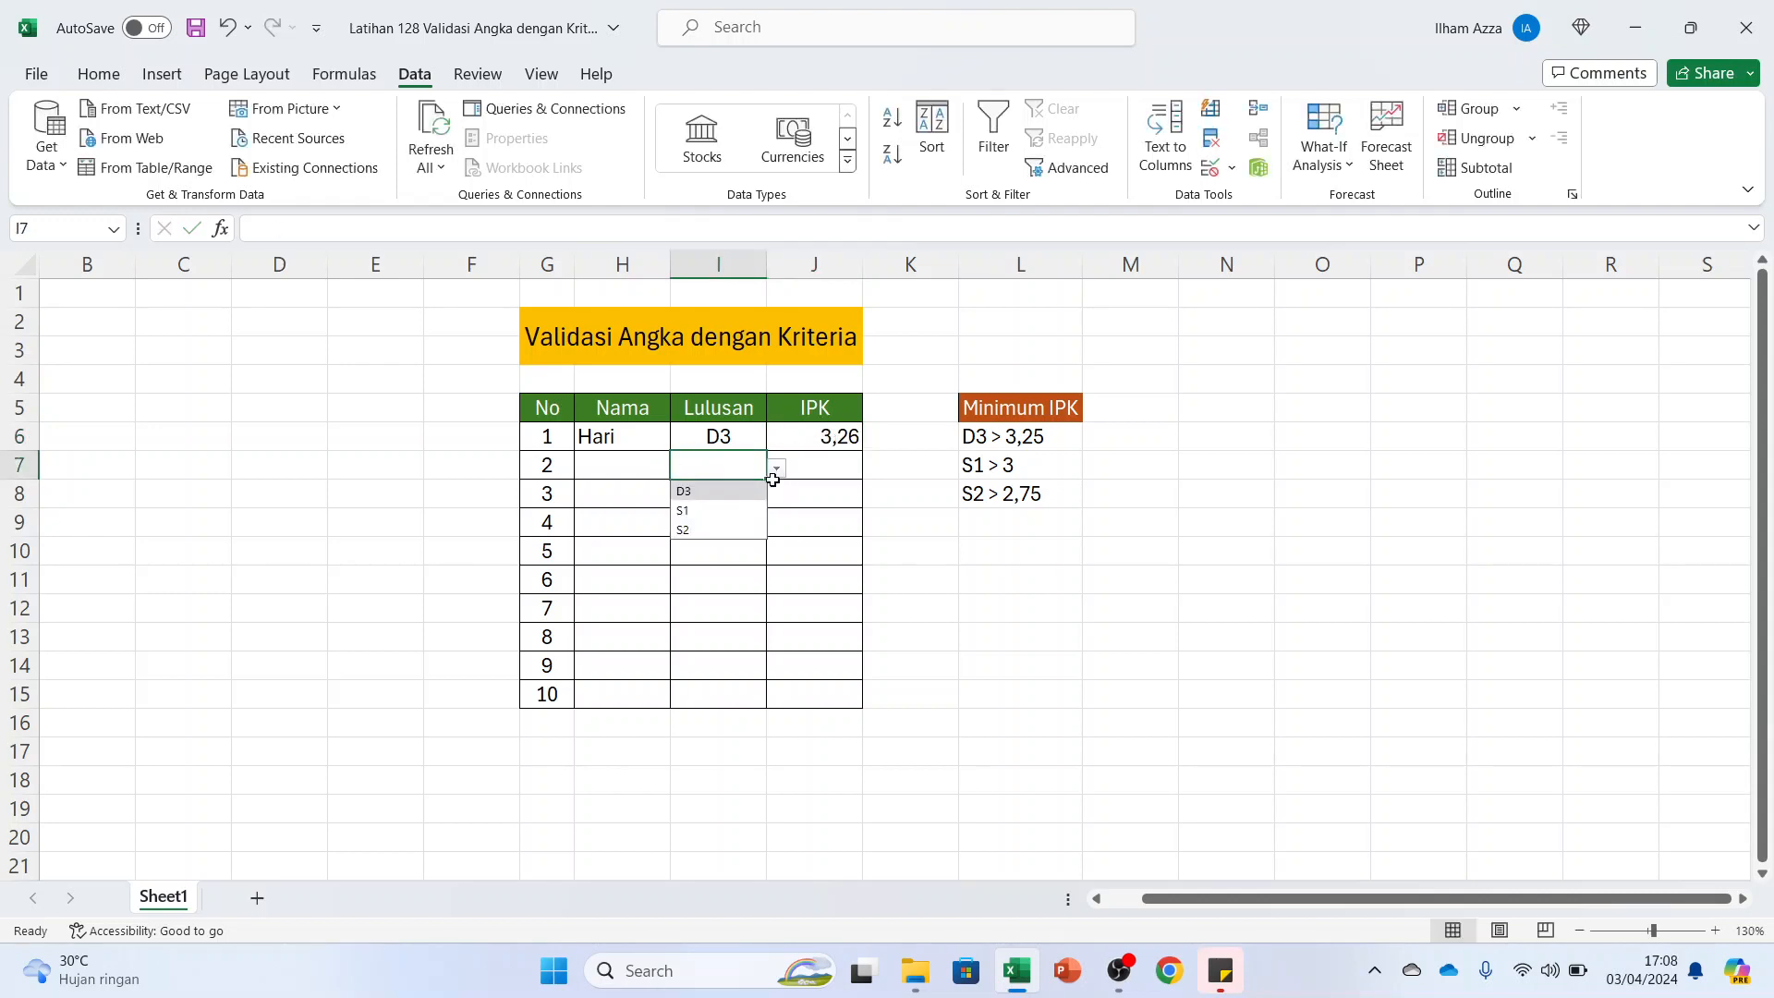
left_click(732, 508)
left_click(635, 467)
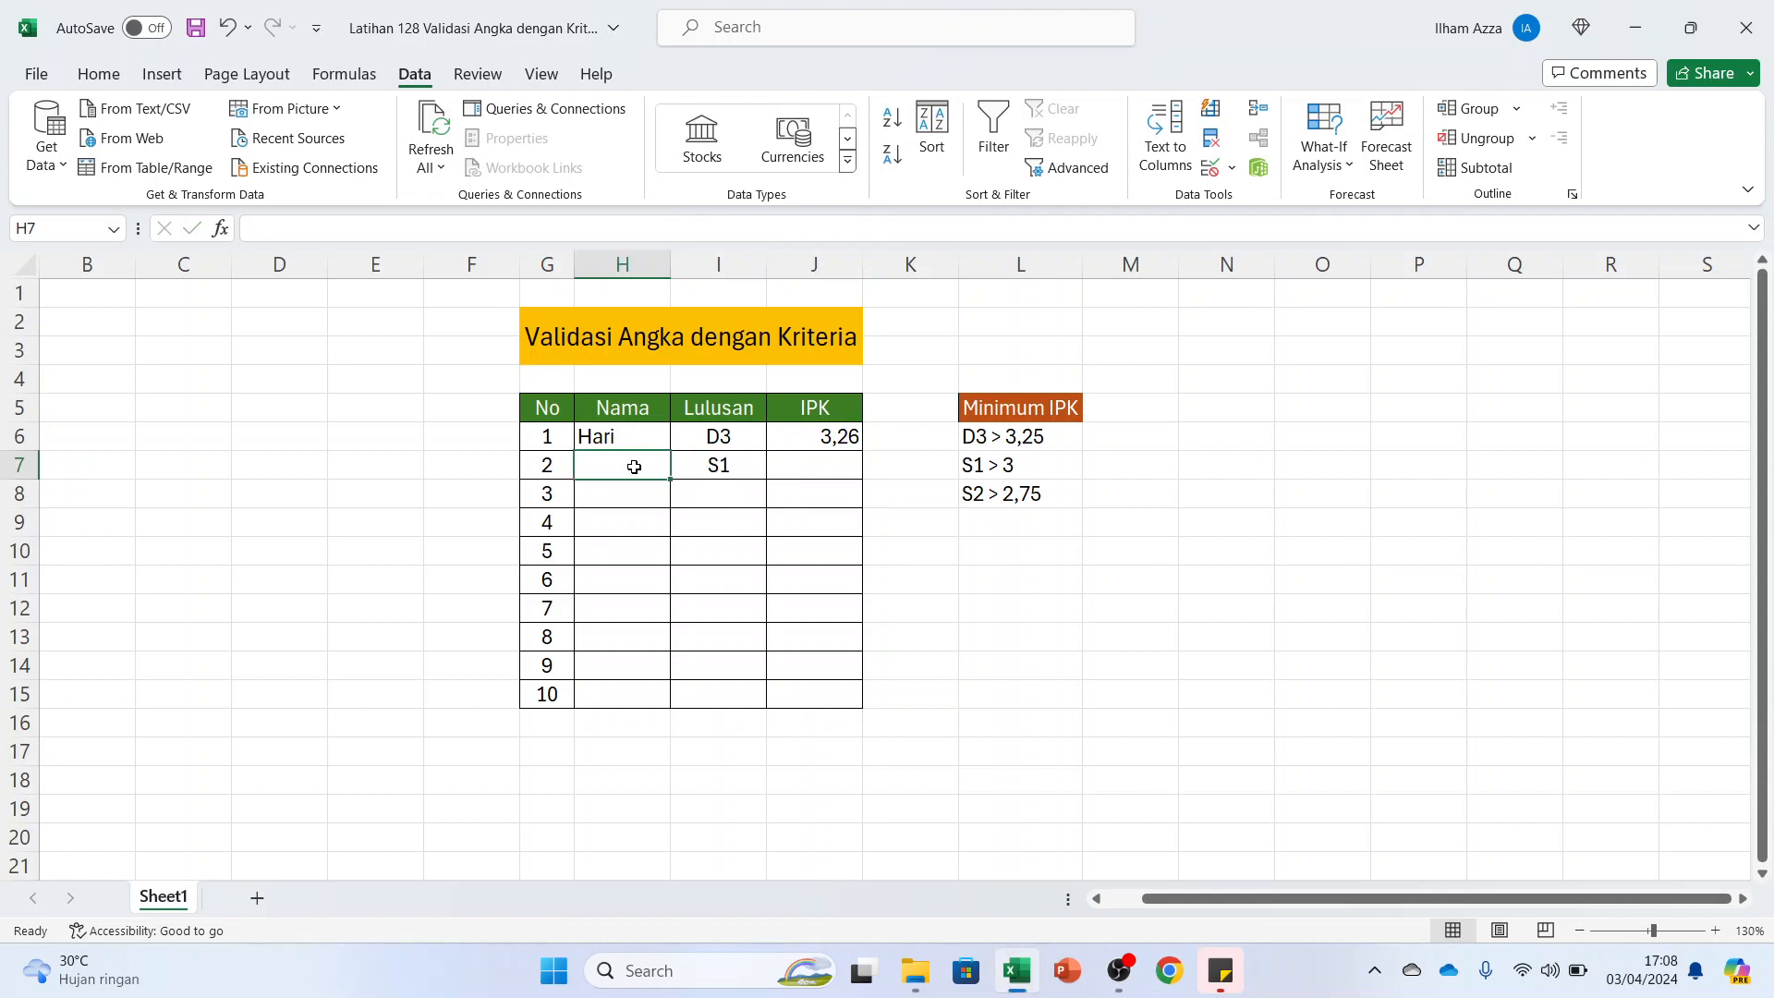
type("b")
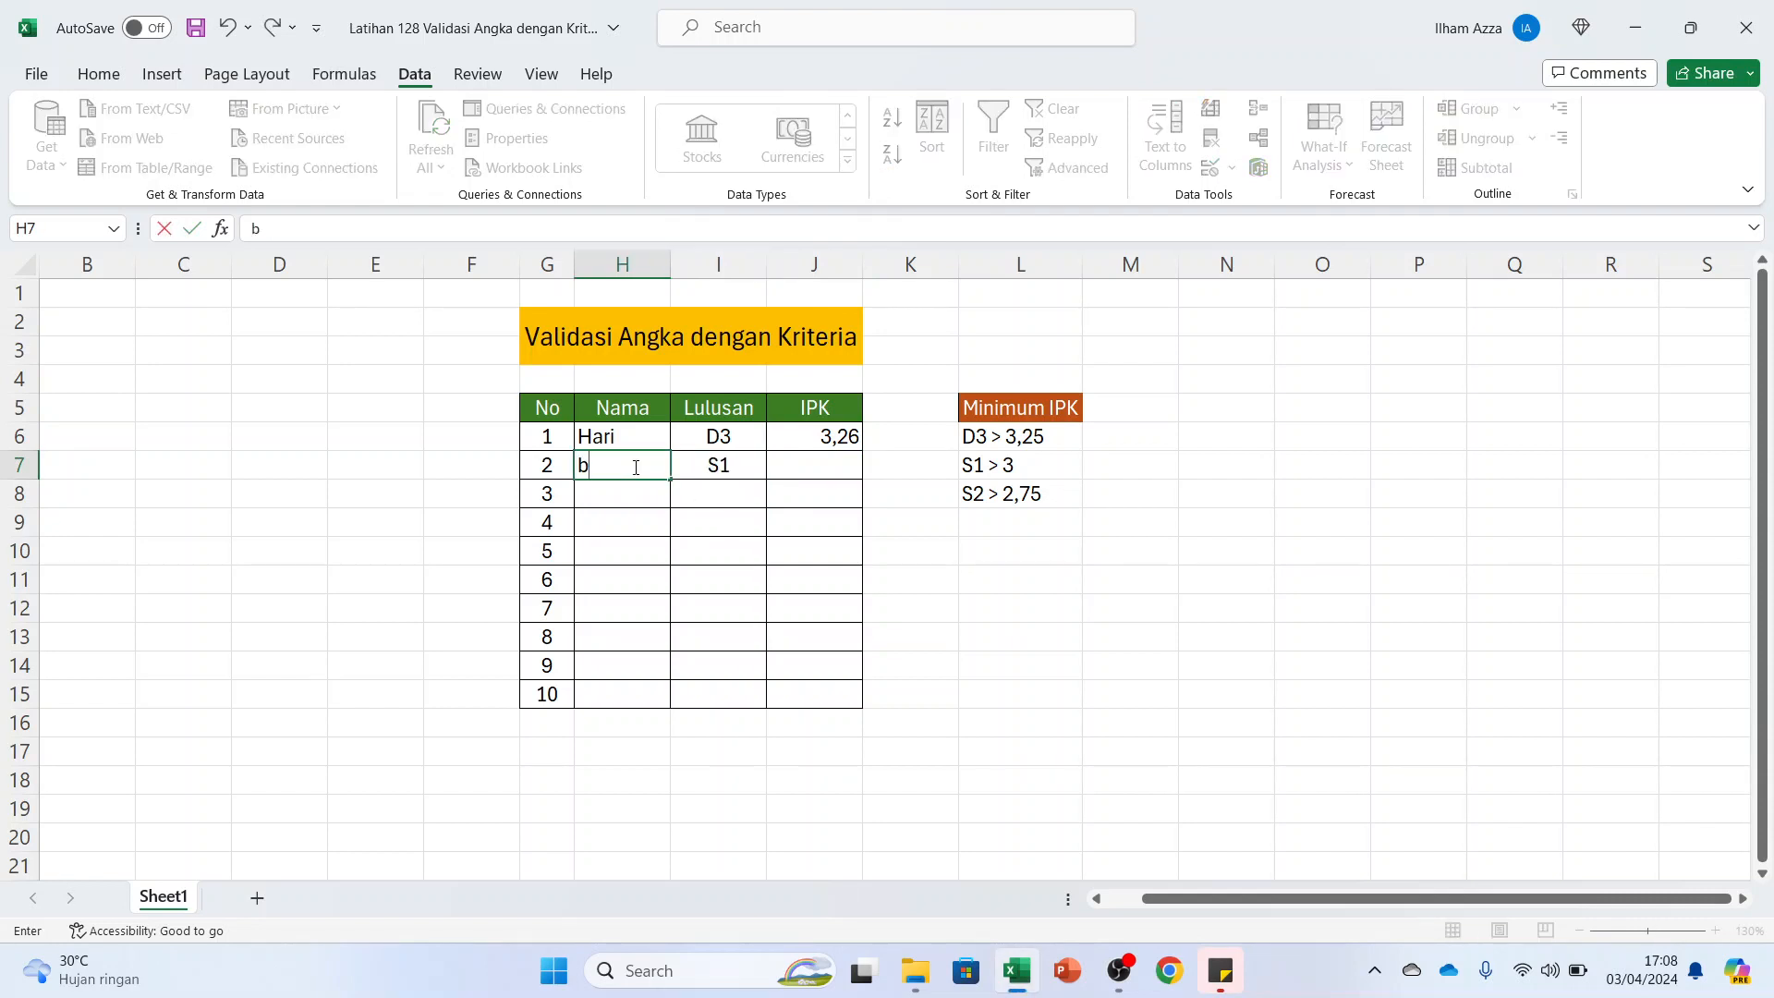
key("Caps_Lock")
type("B")
key("BackSpace")
key("BackSpace")
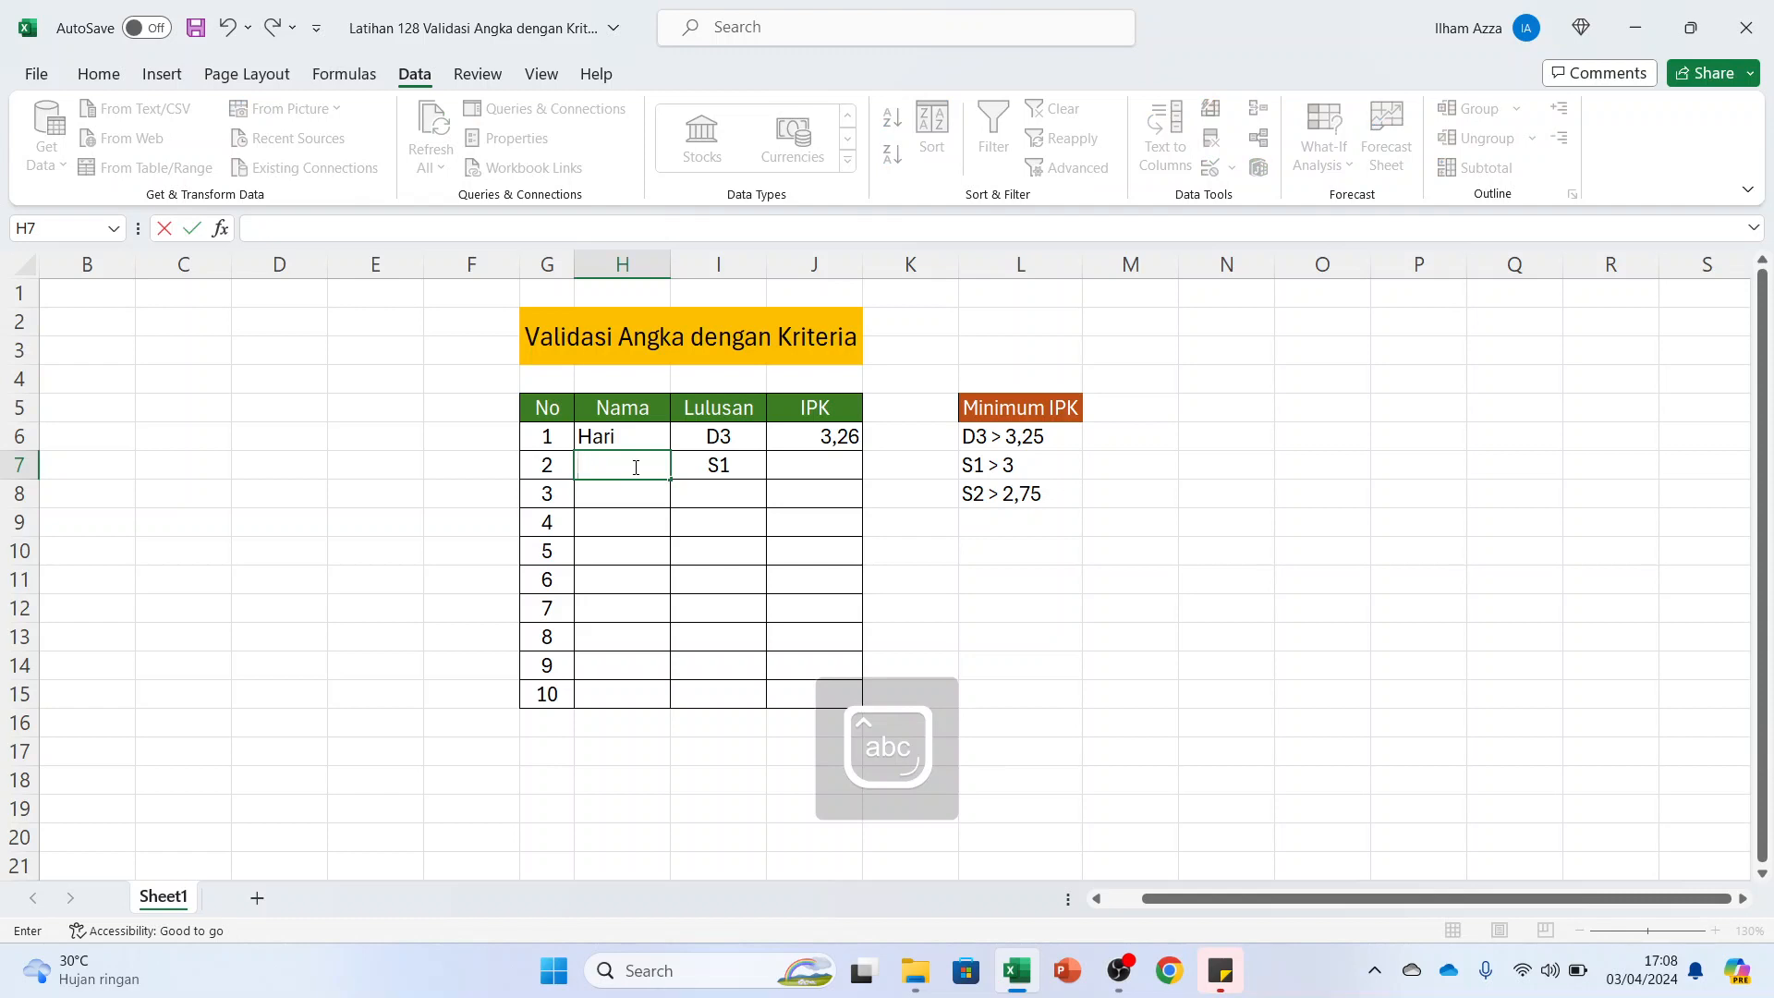
type("Budi")
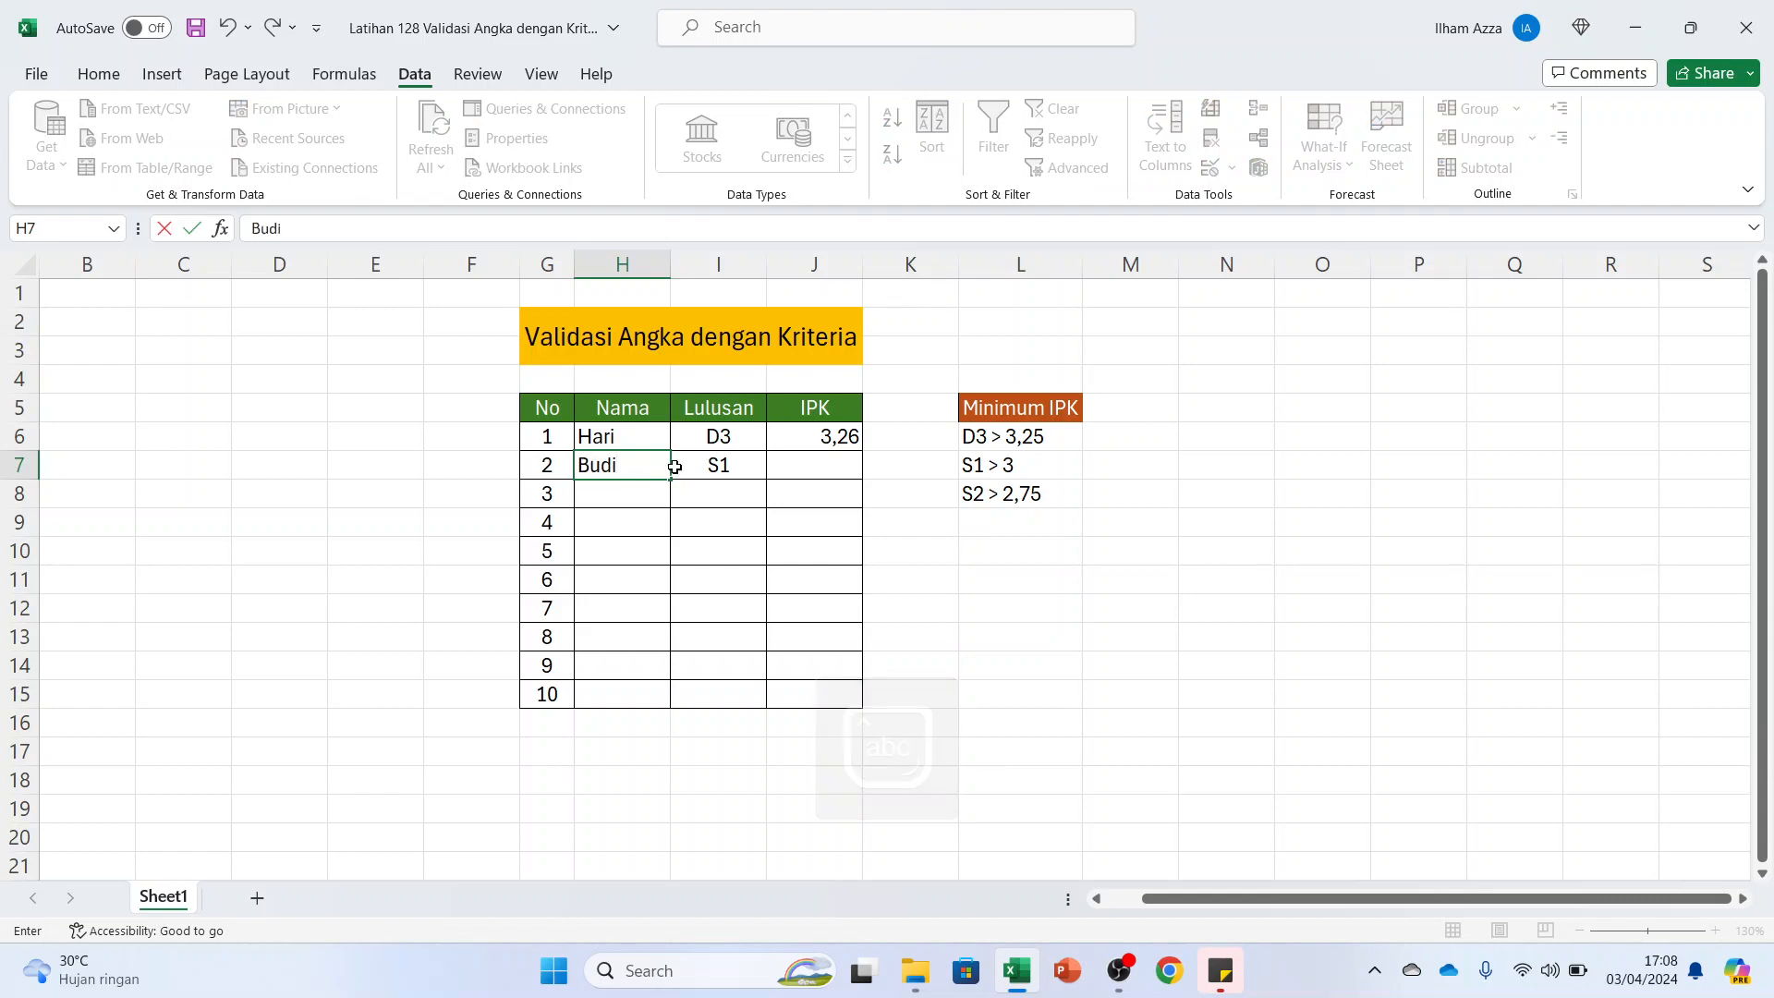
Enter an IPK of 3,25 in J7 for the S1 graduate
left_click(813, 456)
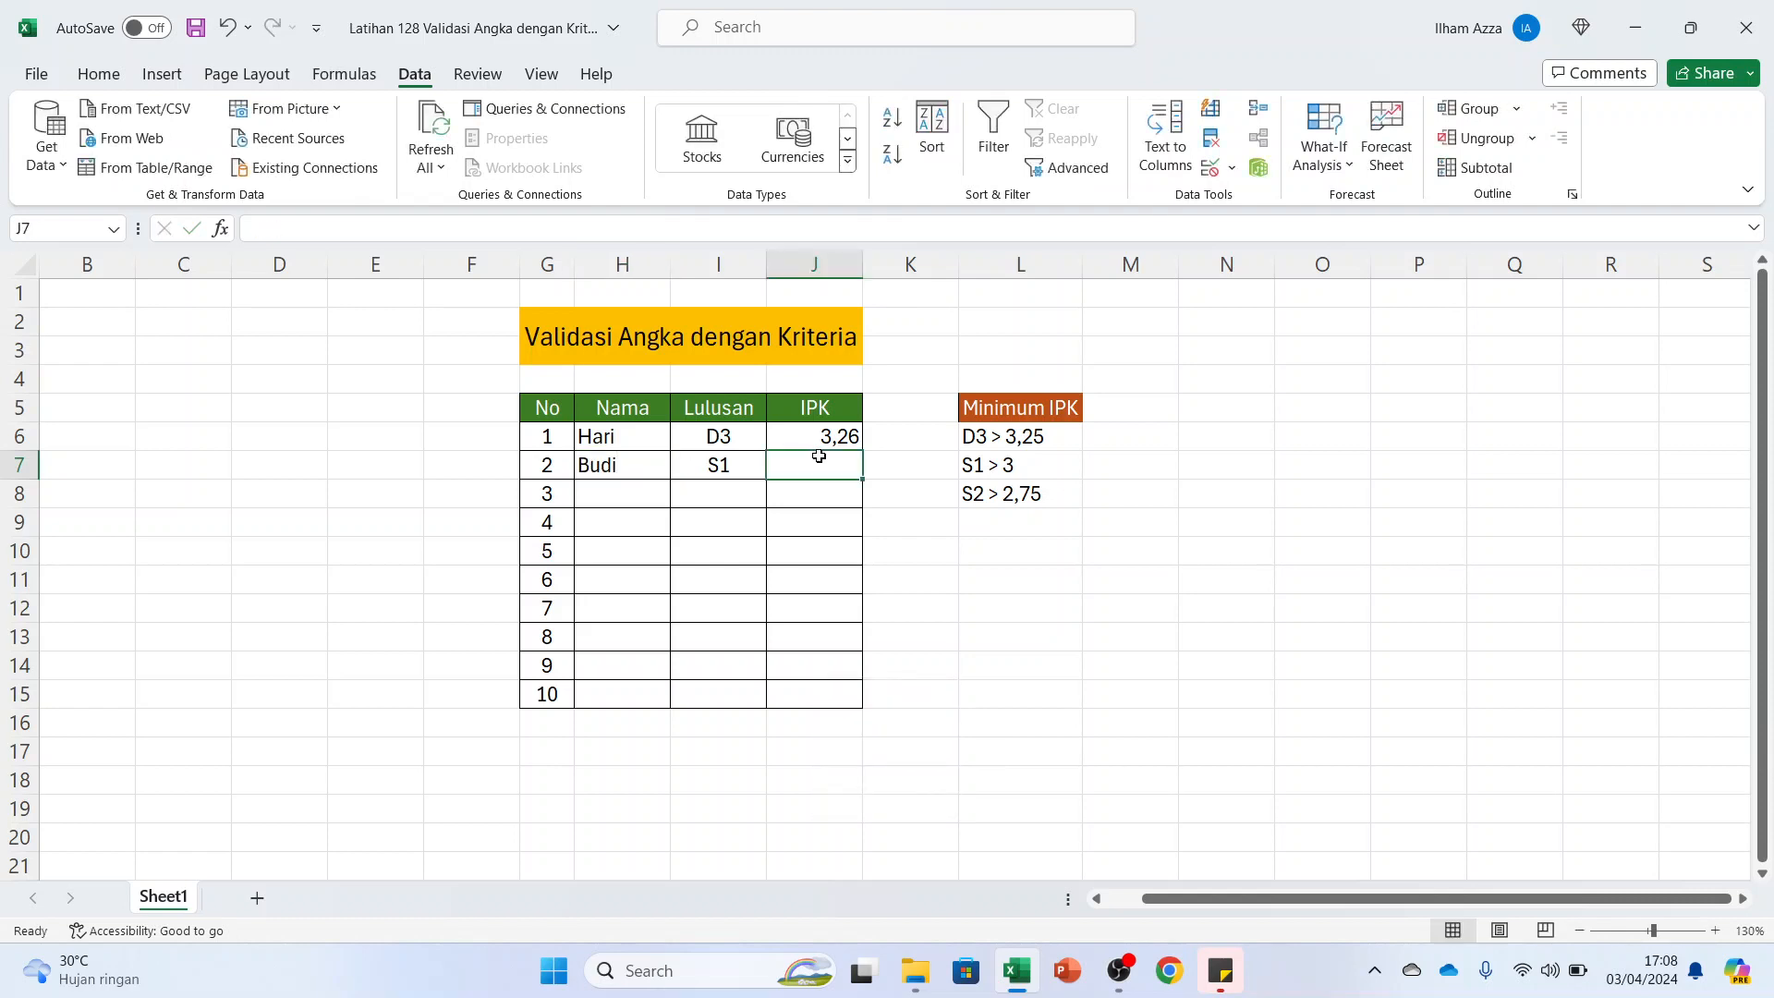
type("3")
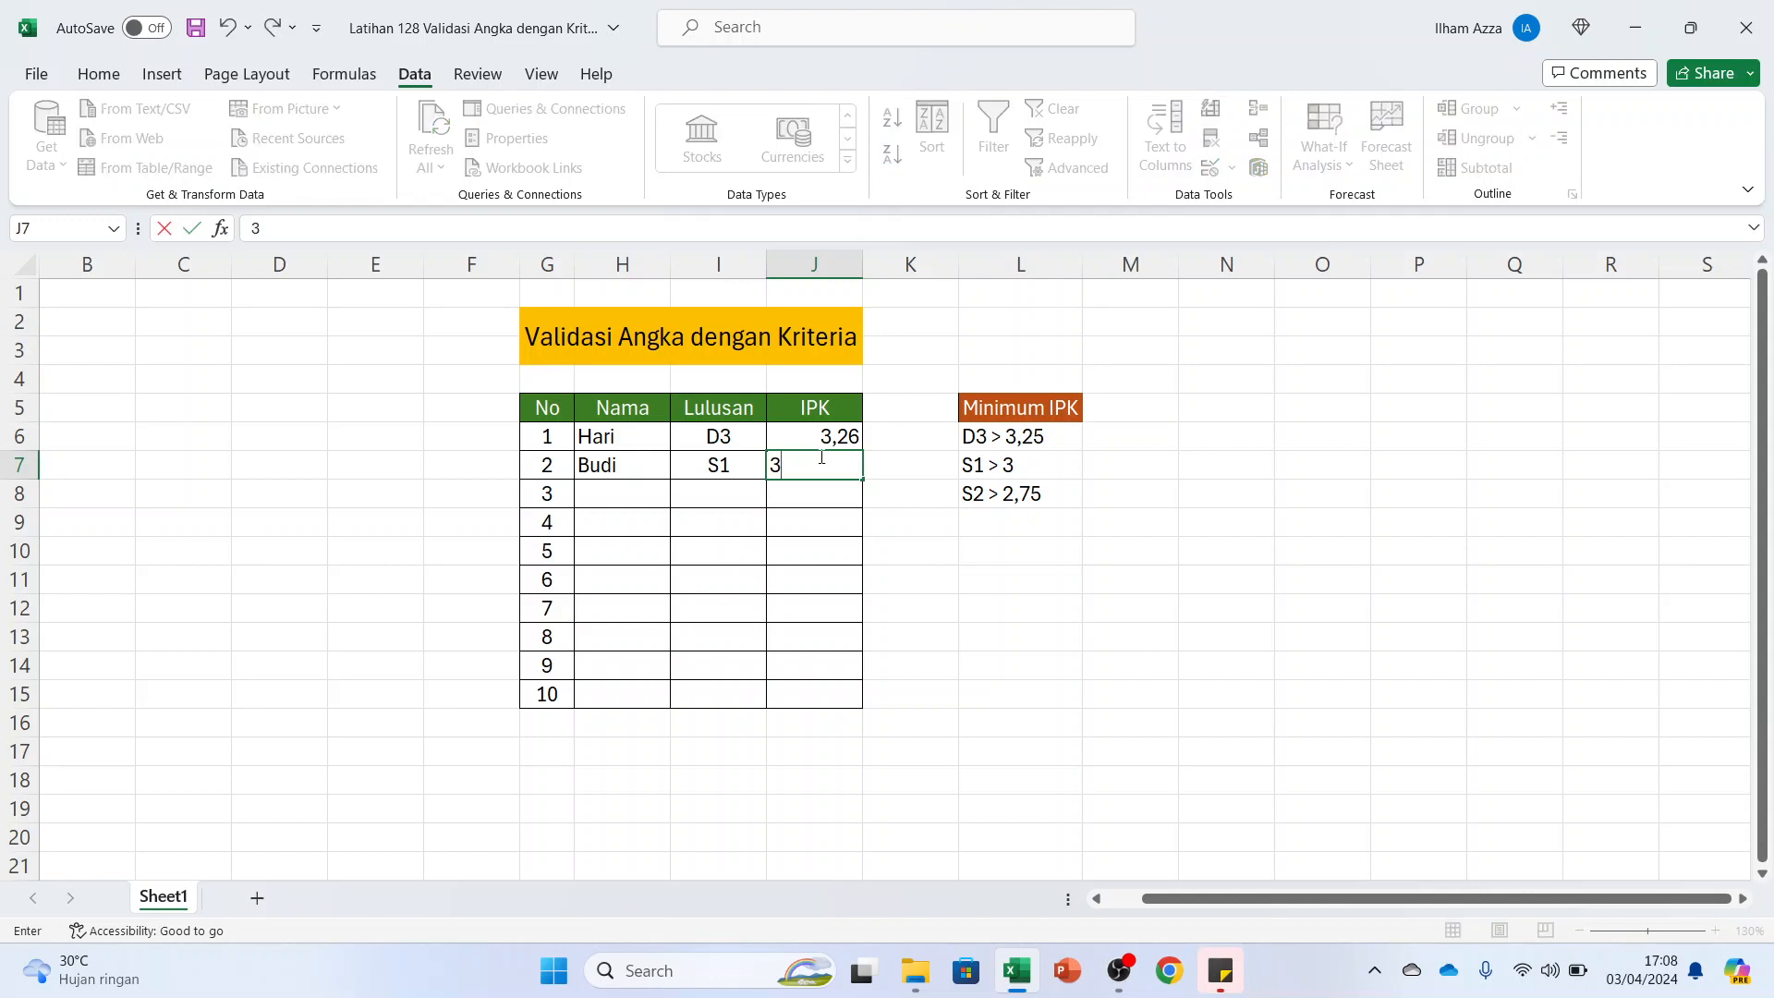
type(",25")
key("Return")
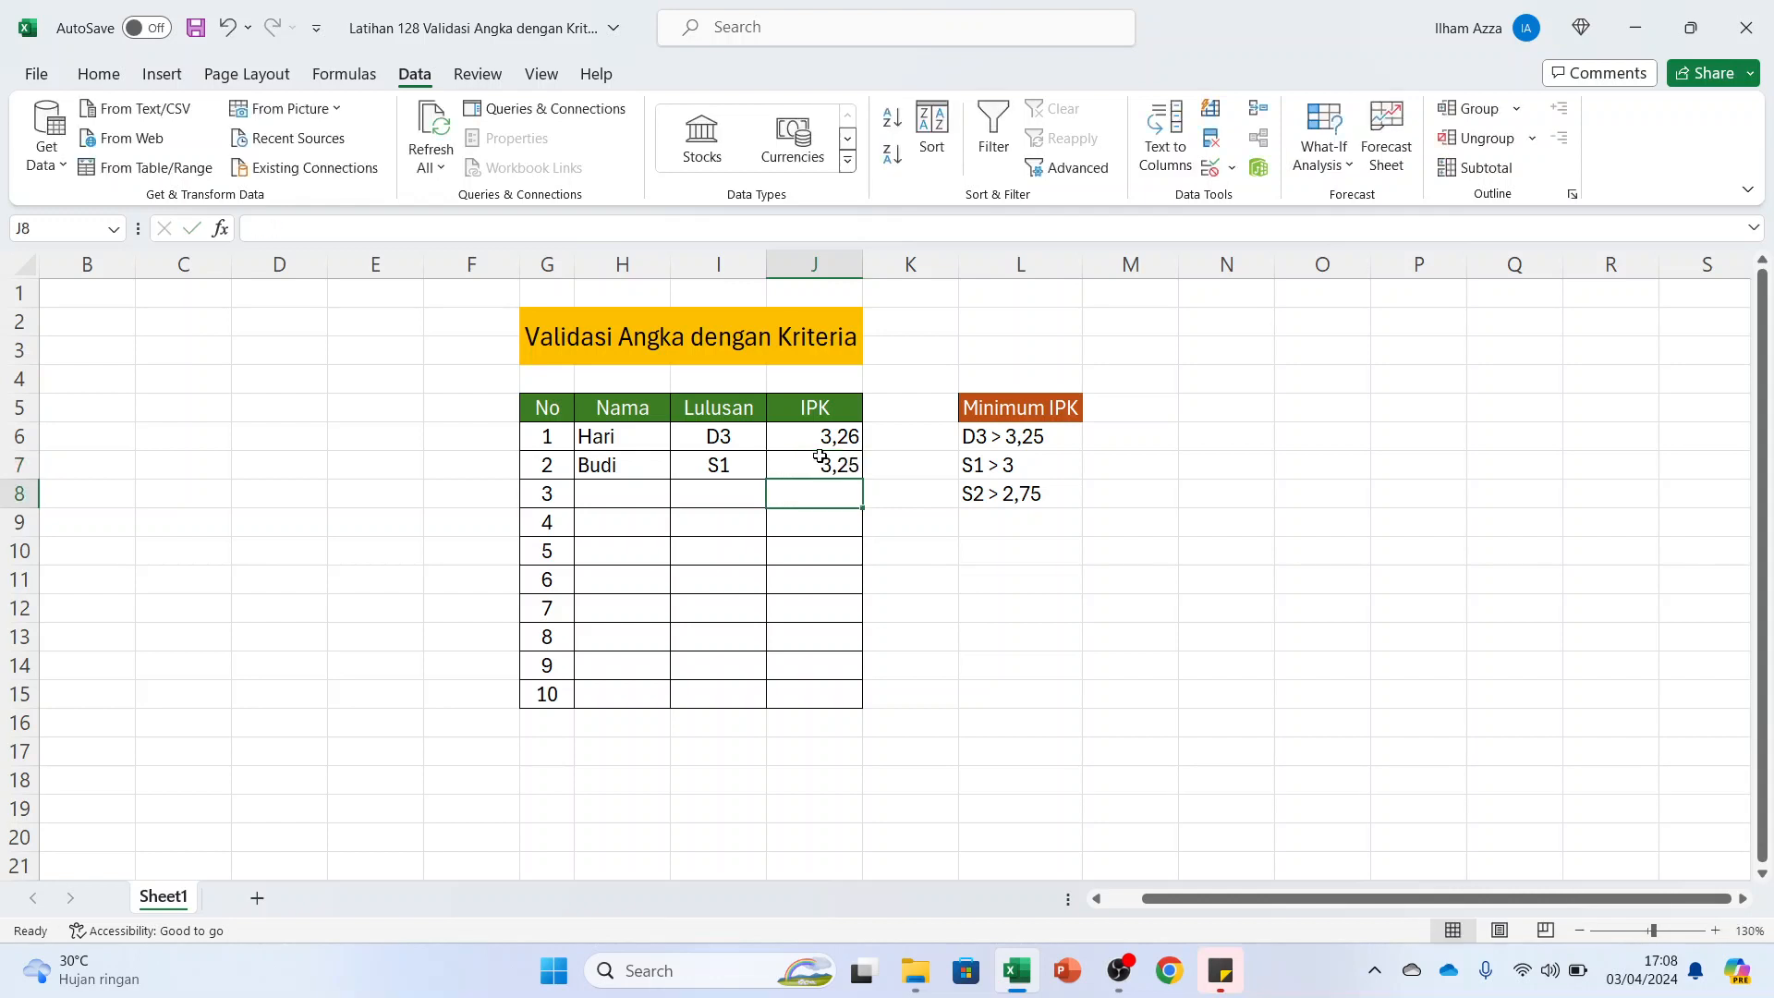
Test the S1 minimum by trying to replace the IPK in J7 with 3, and dismiss the alert
left_click(822, 459)
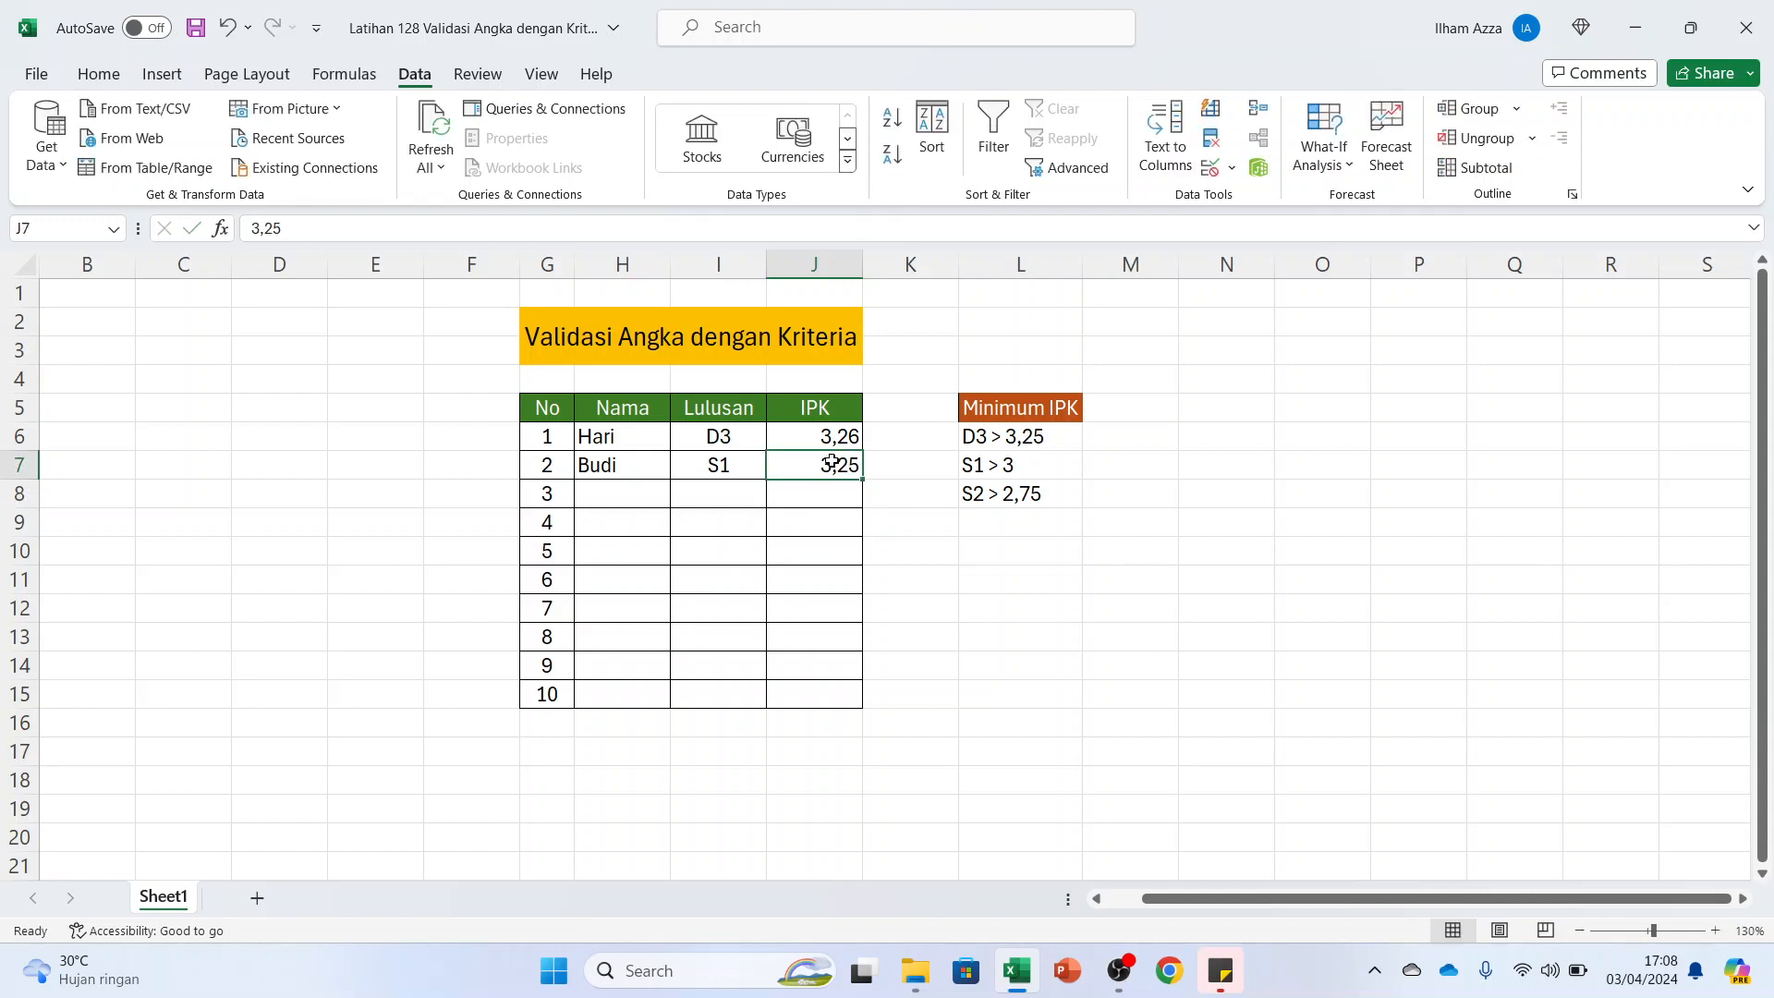
type("3")
key("Return")
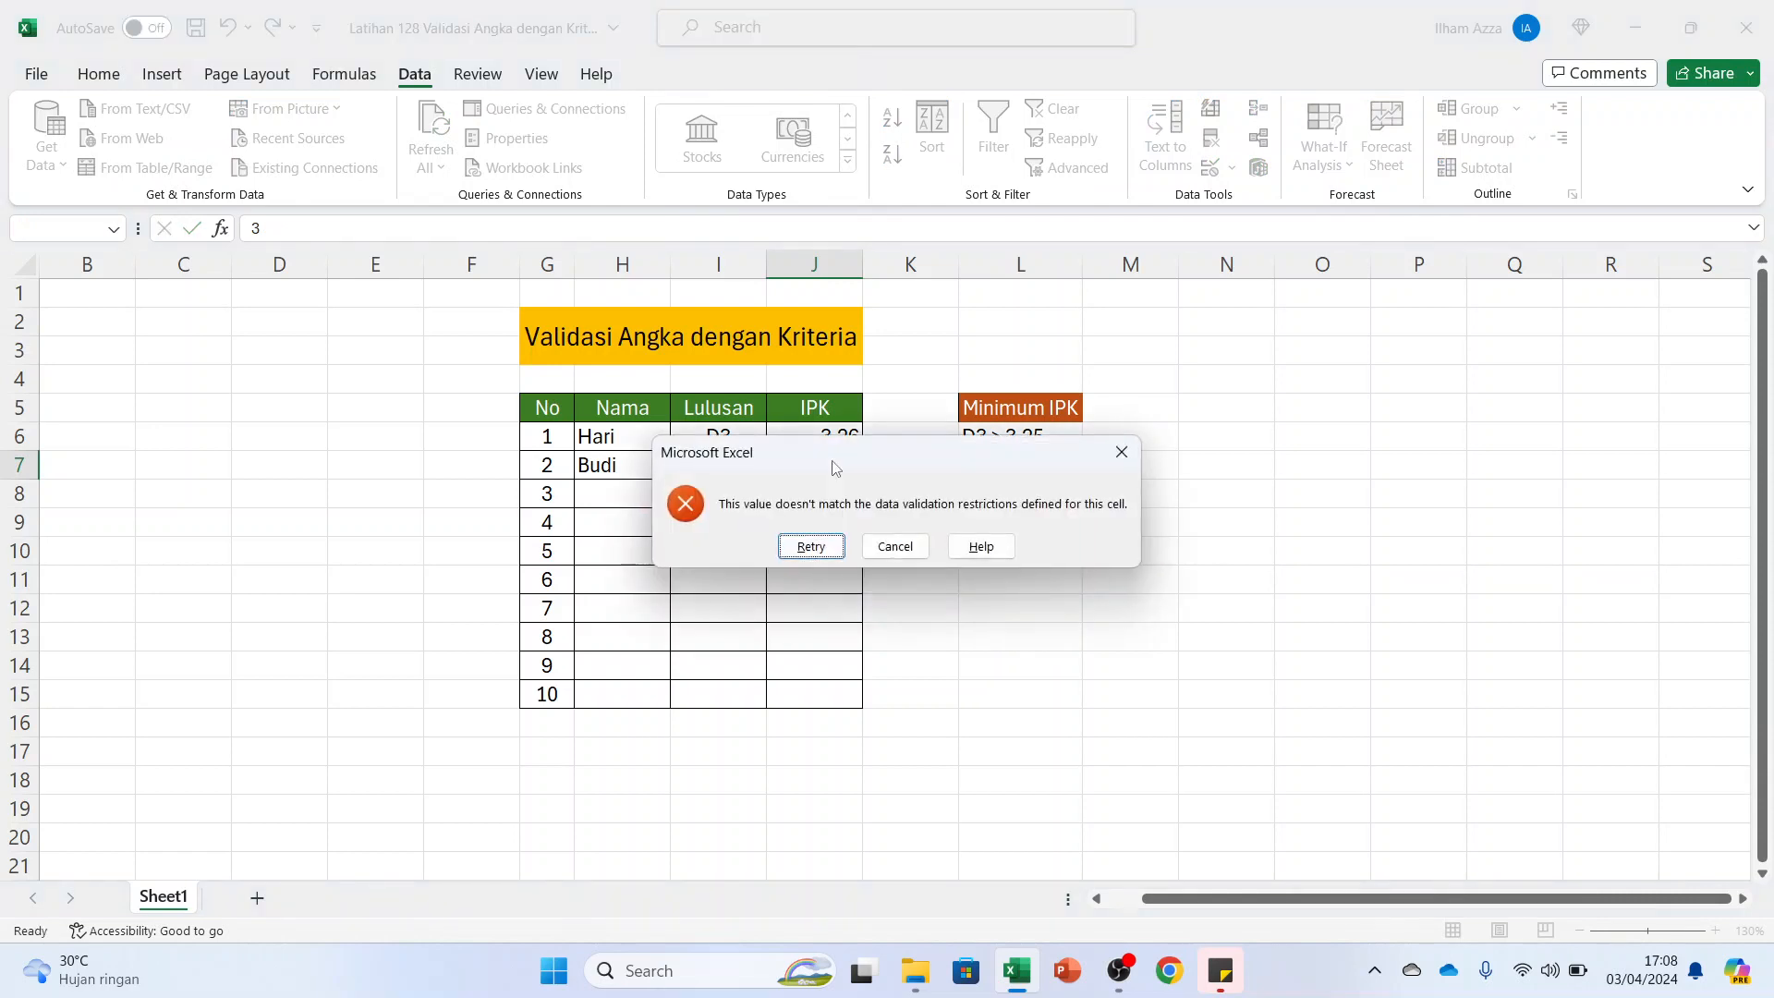
left_click(1121, 452)
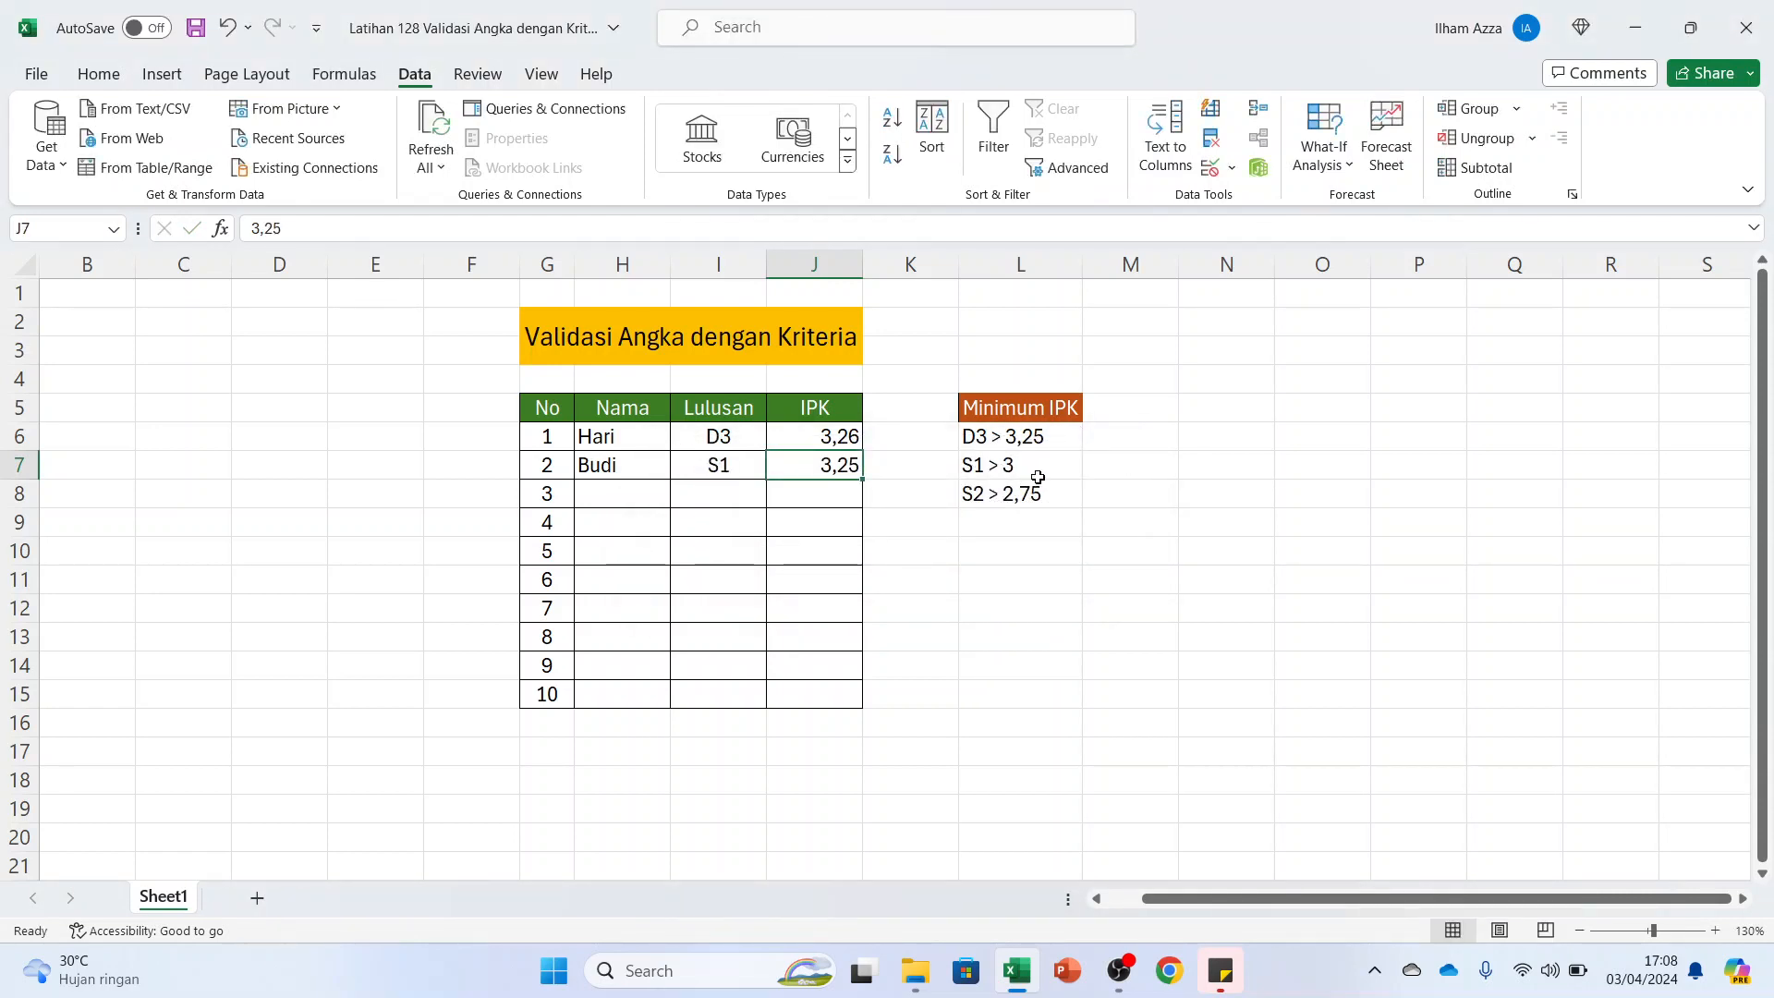
Change the S1 graduate's IPK in J7 to 3,10
double_click(836, 467)
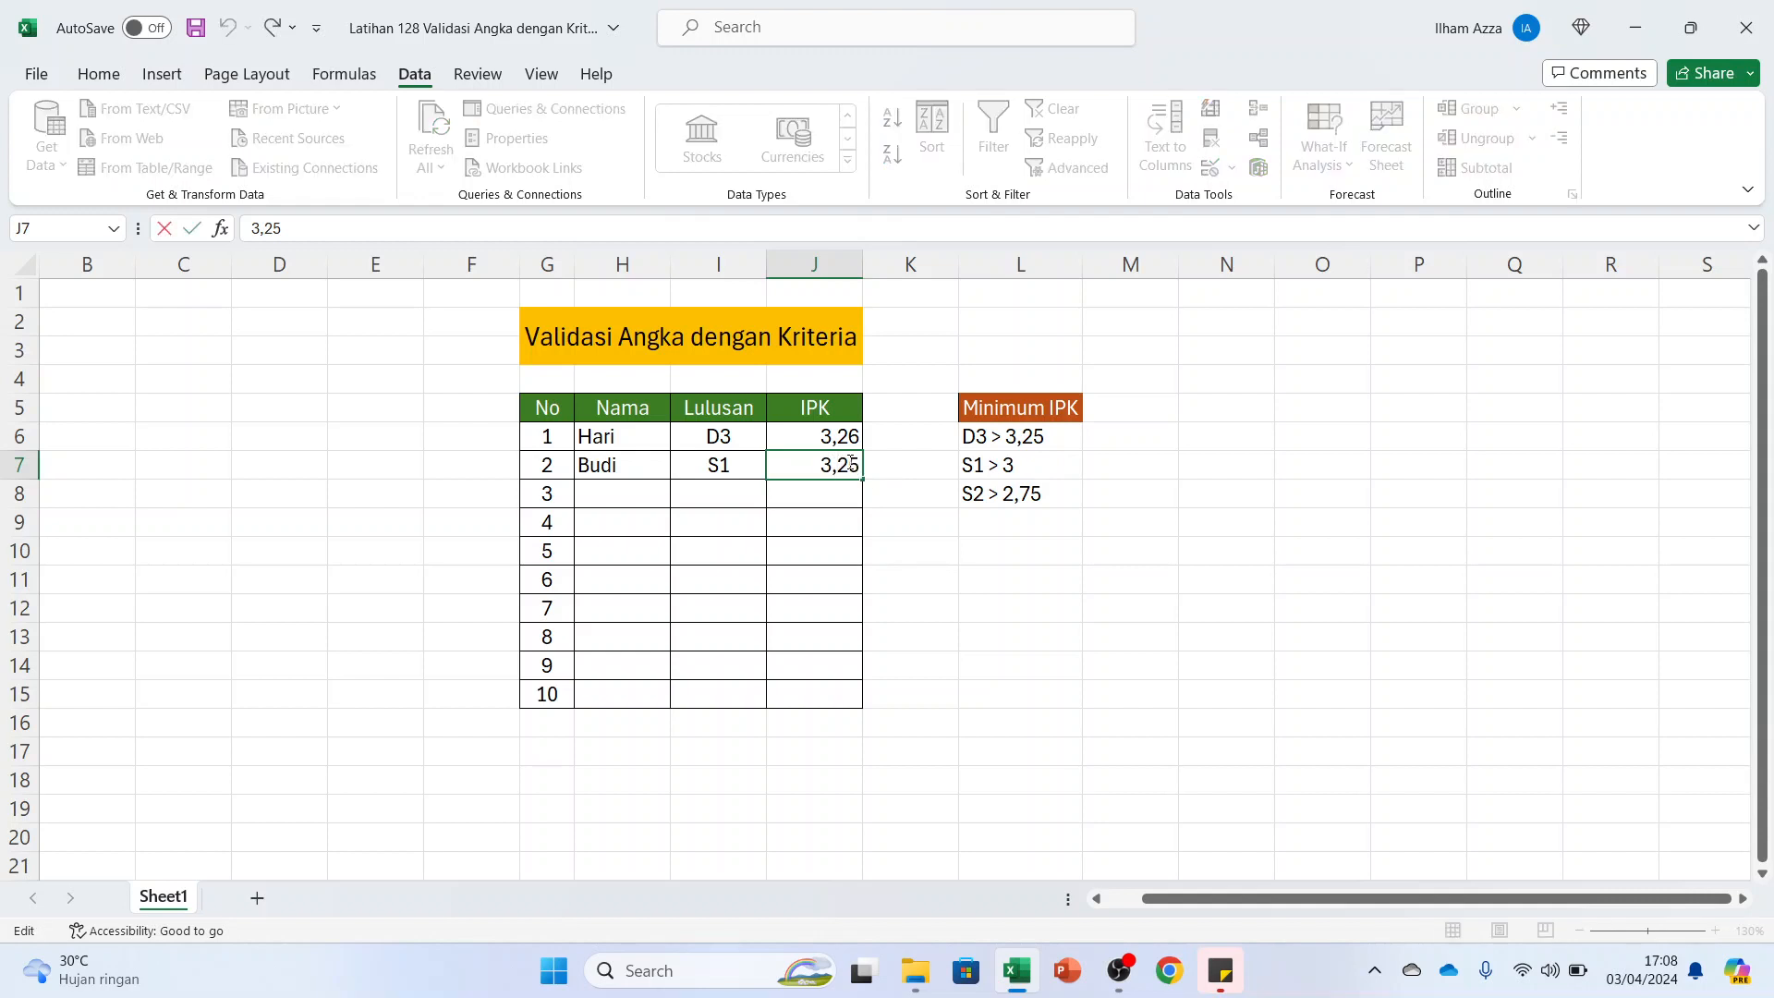
key("BackSpace")
key("Delete")
type("1")
key("Return")
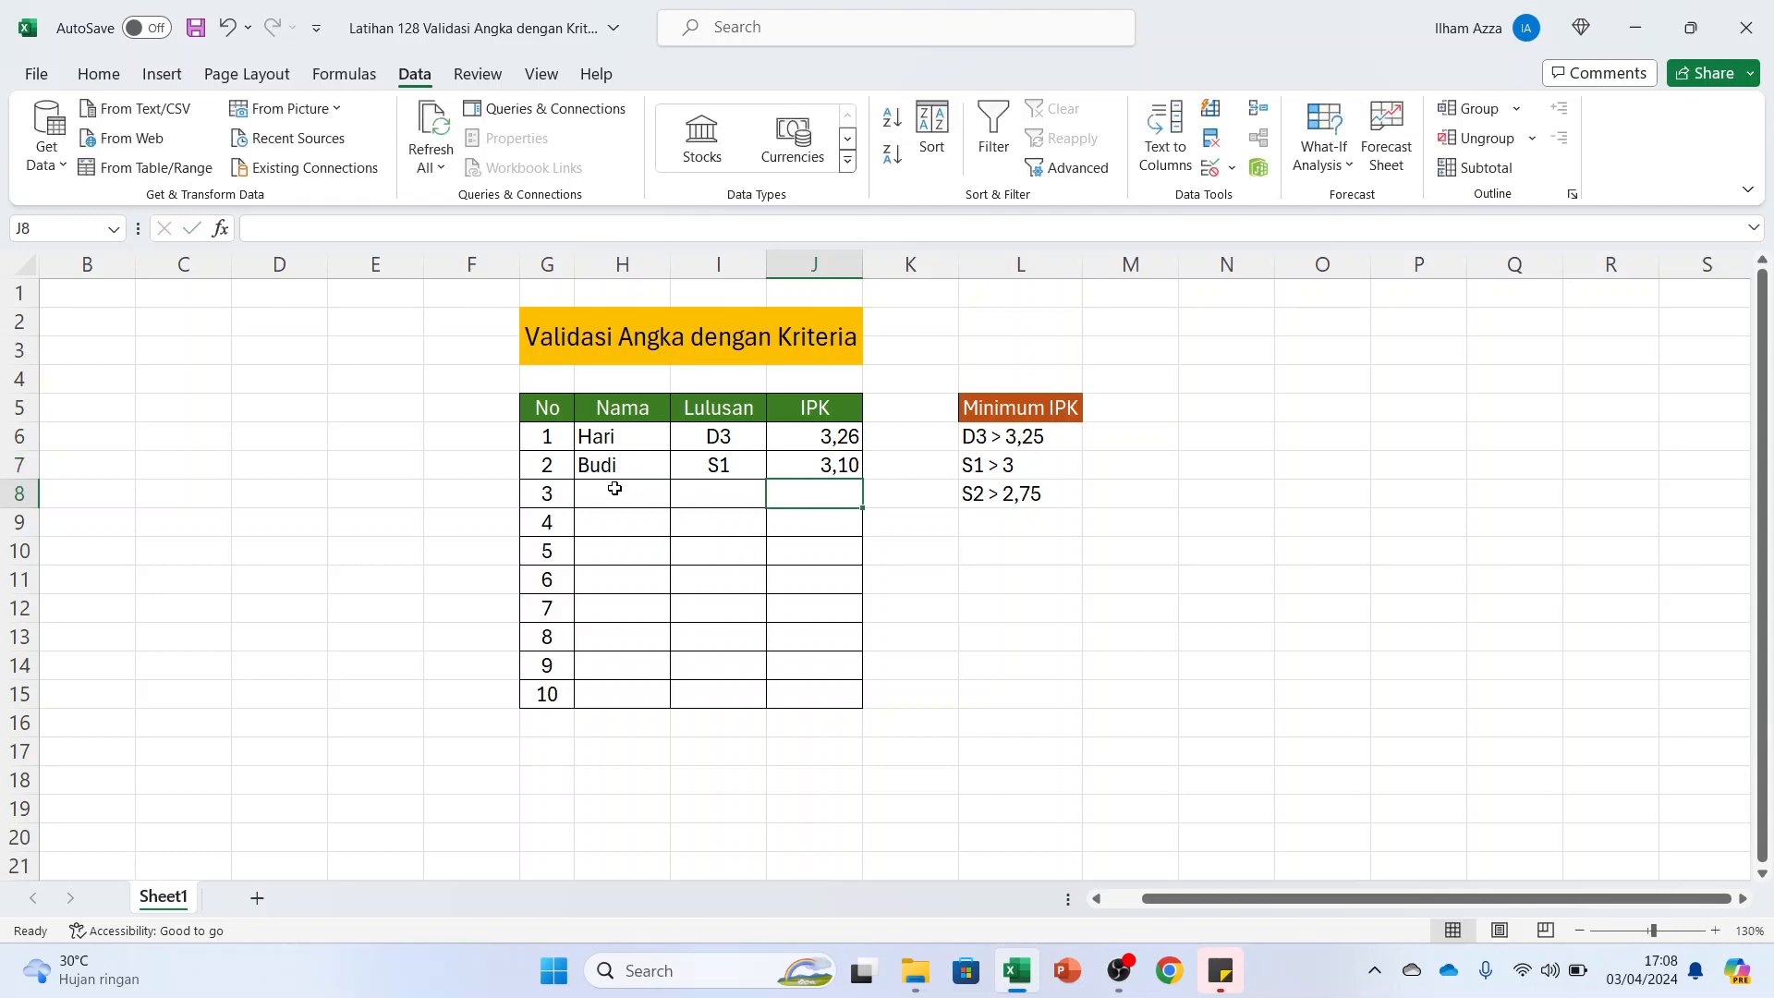
Enter the third graduate's first name in H8 and choose S2 as the Lulusan in I8
left_click(615, 488)
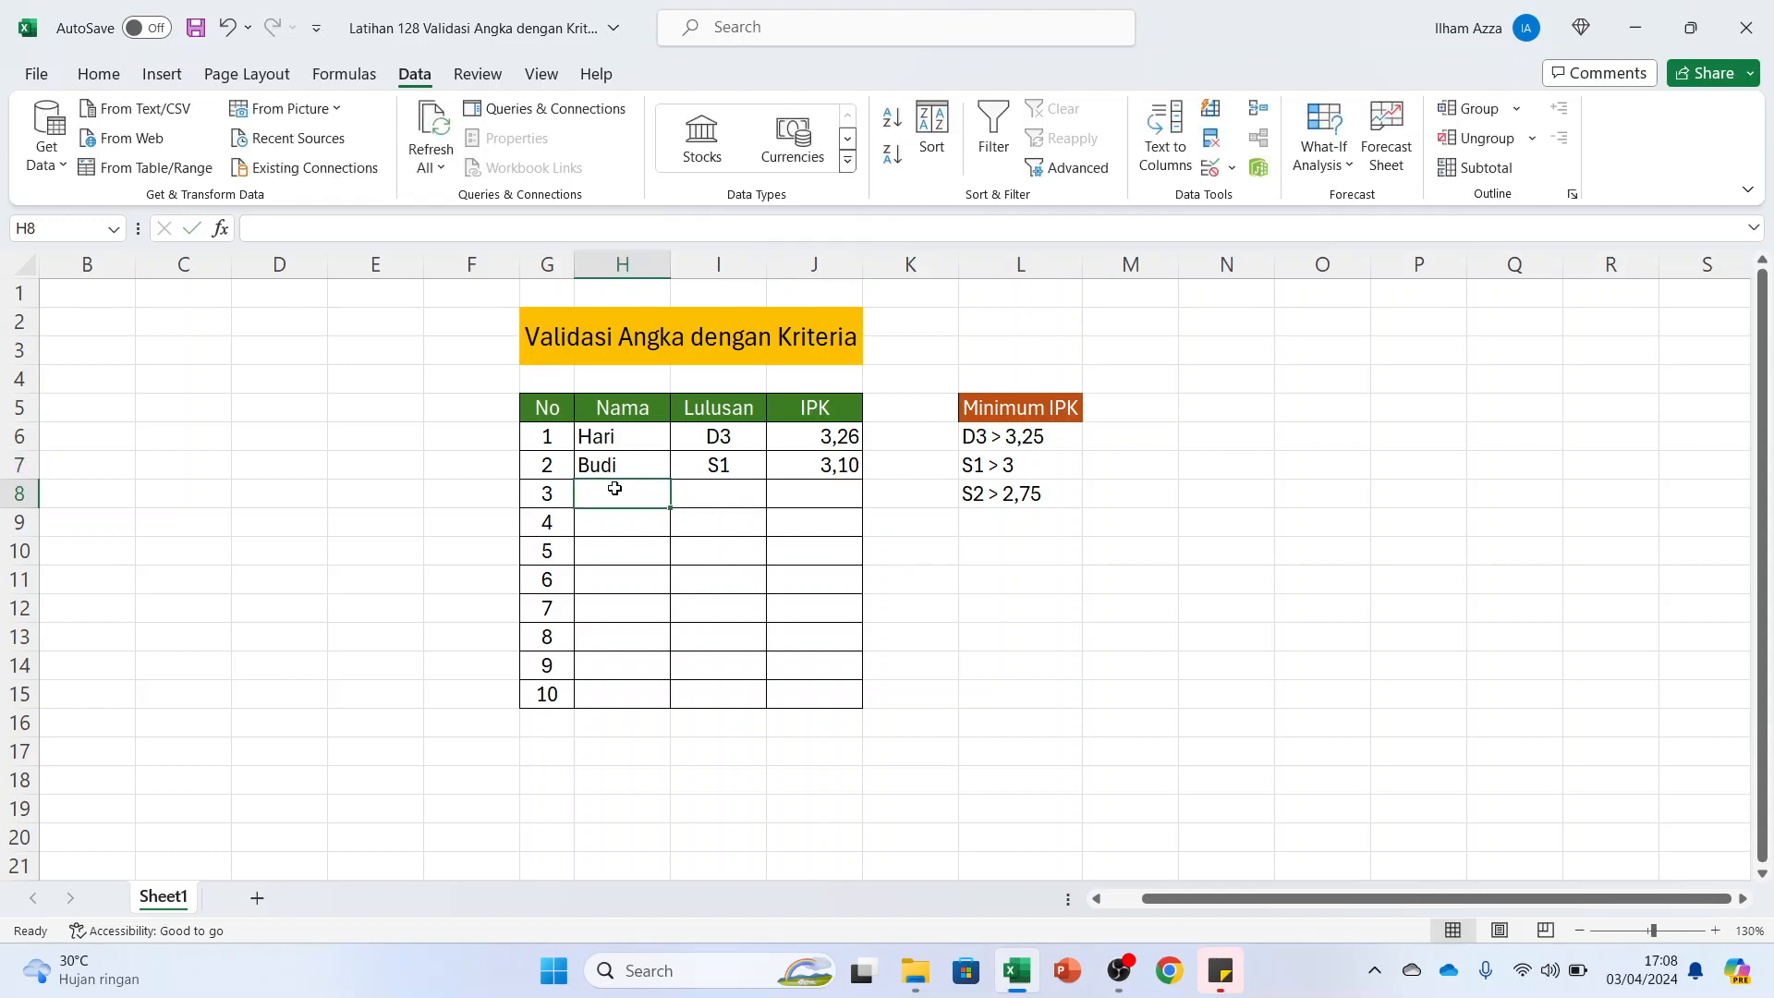
type("Bagus")
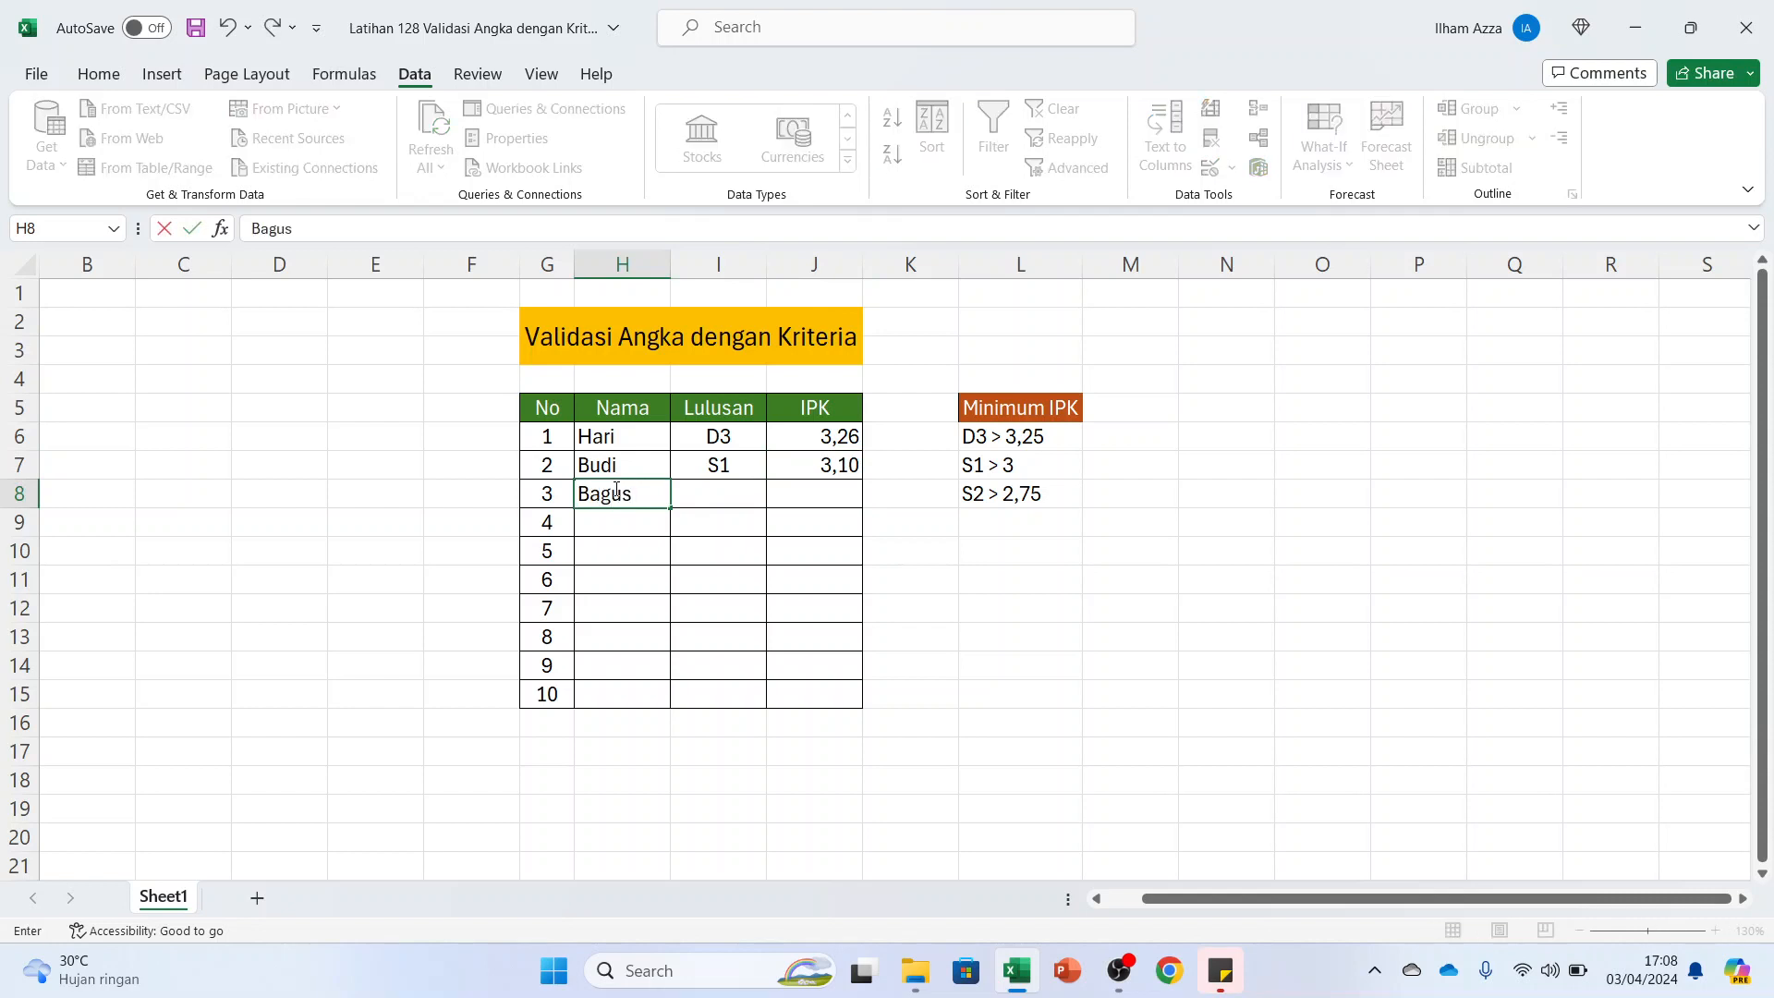
left_click(719, 490)
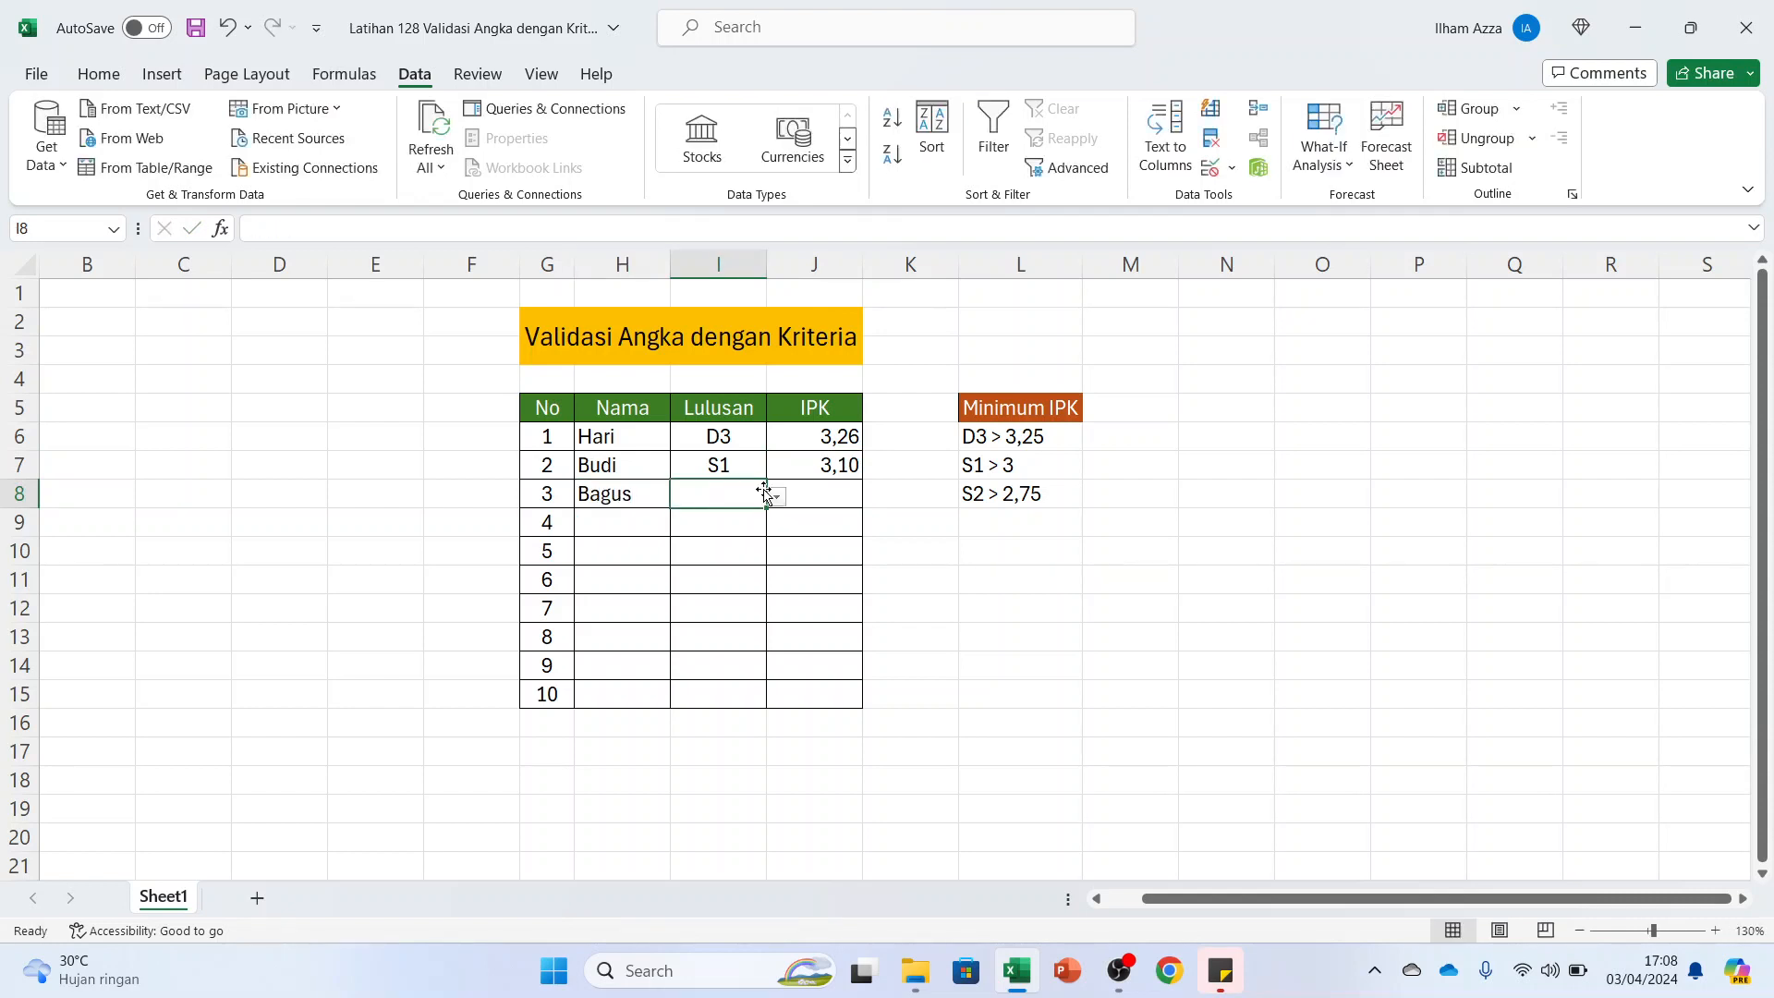
left_click(777, 499)
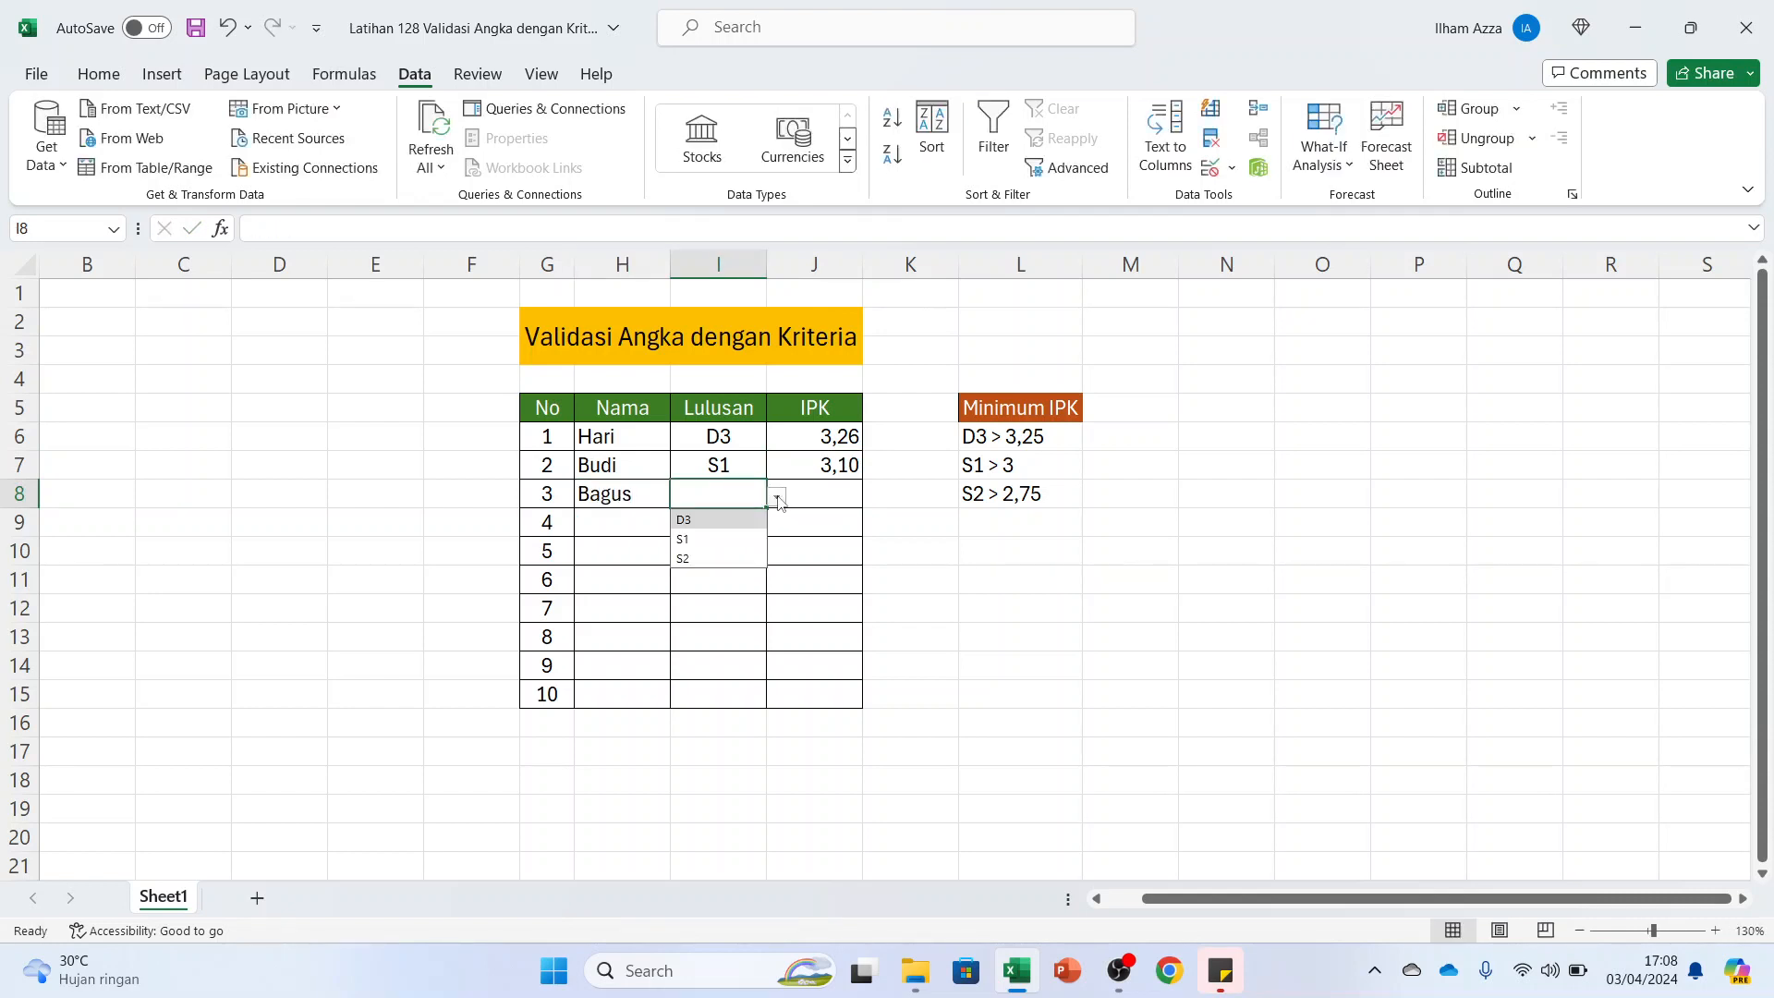
left_click(712, 550)
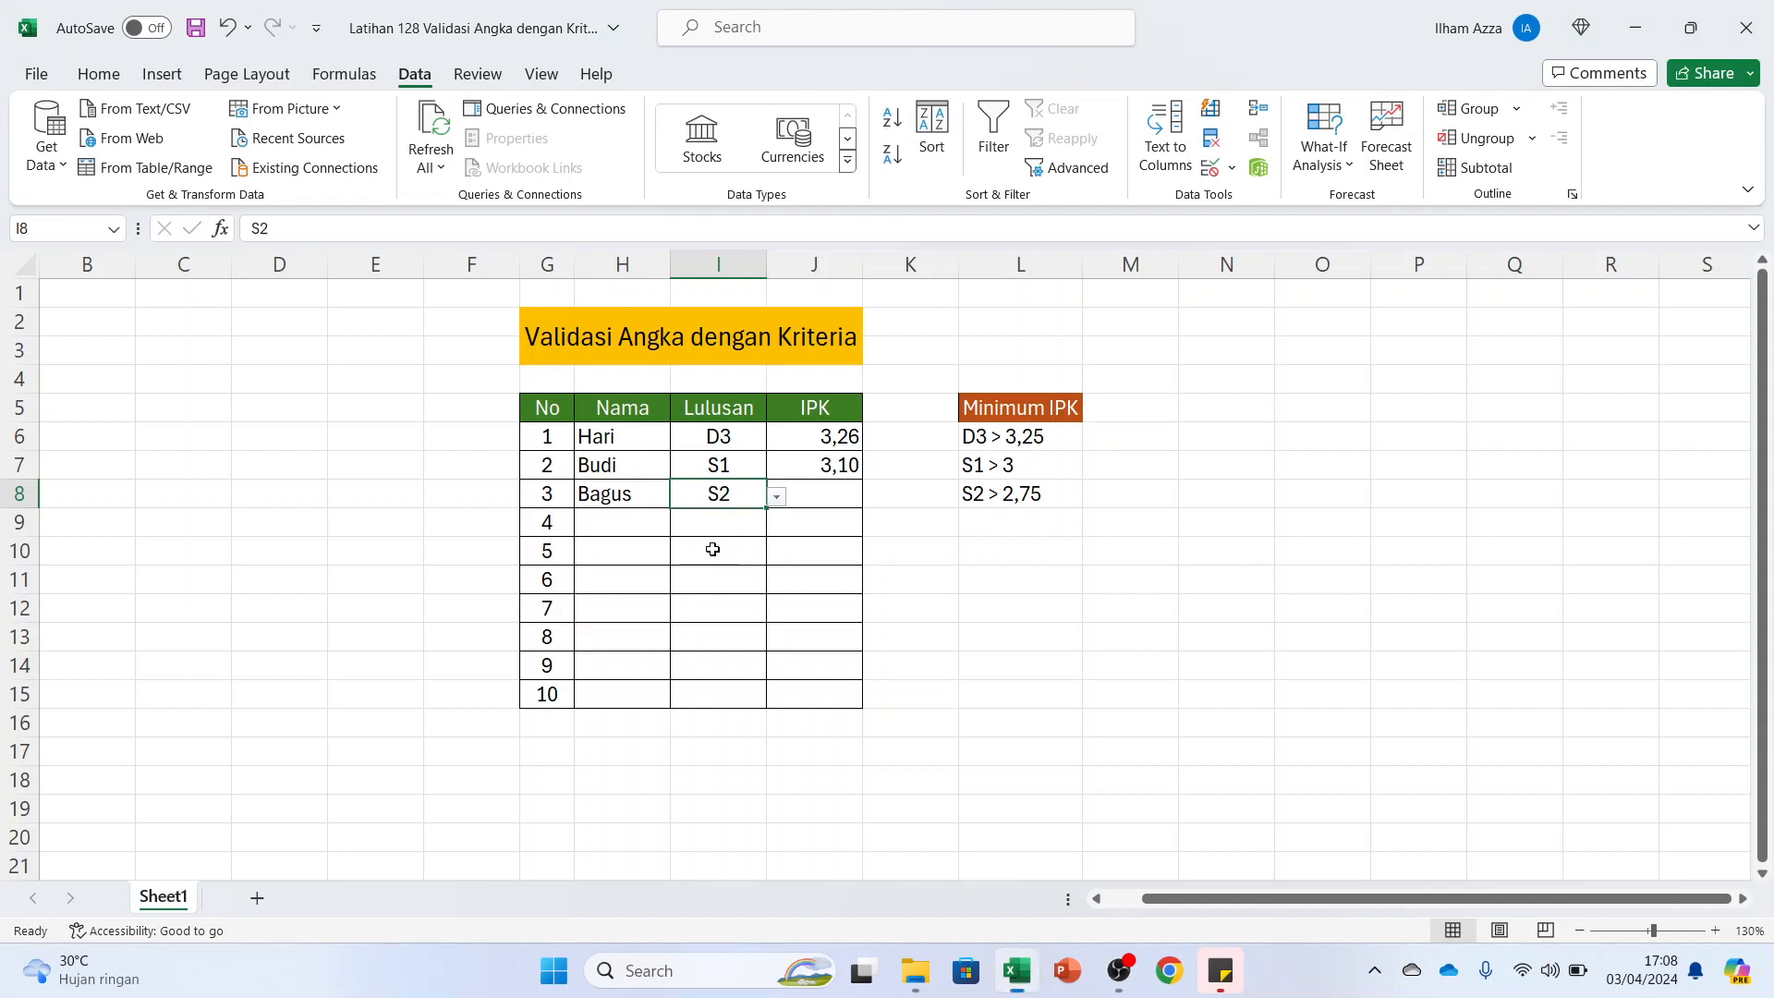
Enter an IPK of 3 in J8 for the S2 graduate
left_click(836, 497)
type("3")
key("Return")
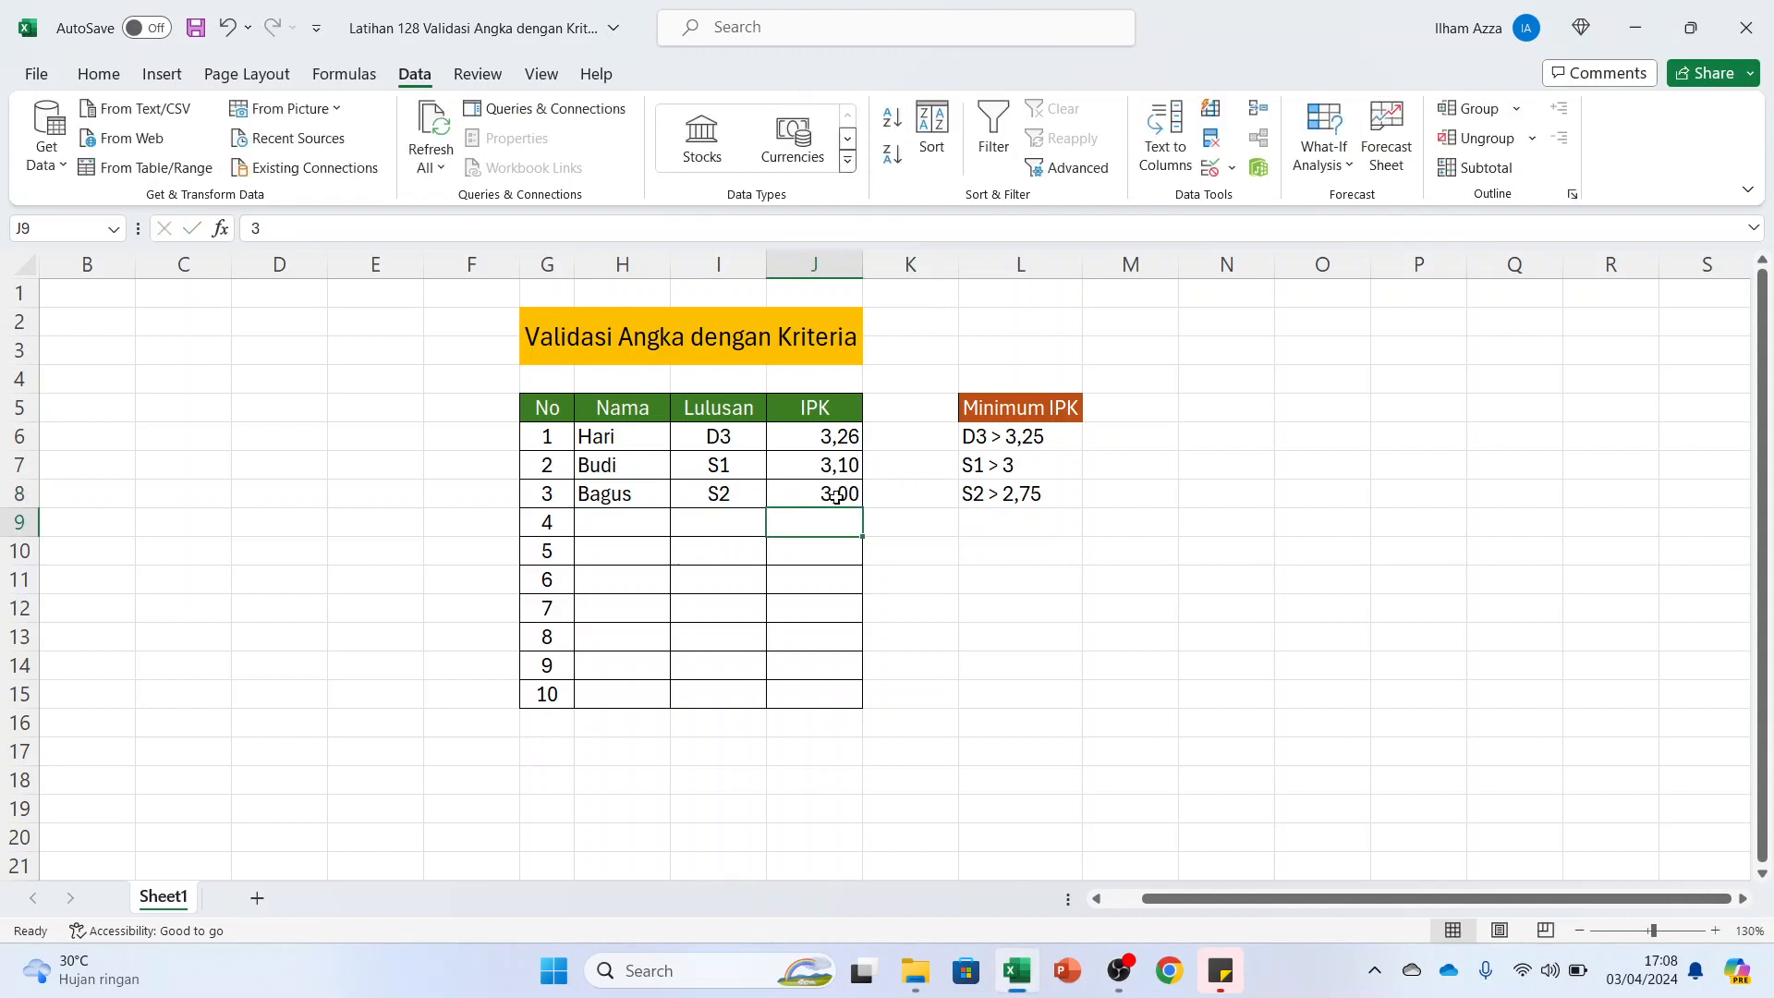
Test the S2 minimum by trying to change the IPK in J8 to 2,74, and dismiss the alert
double_click(841, 492)
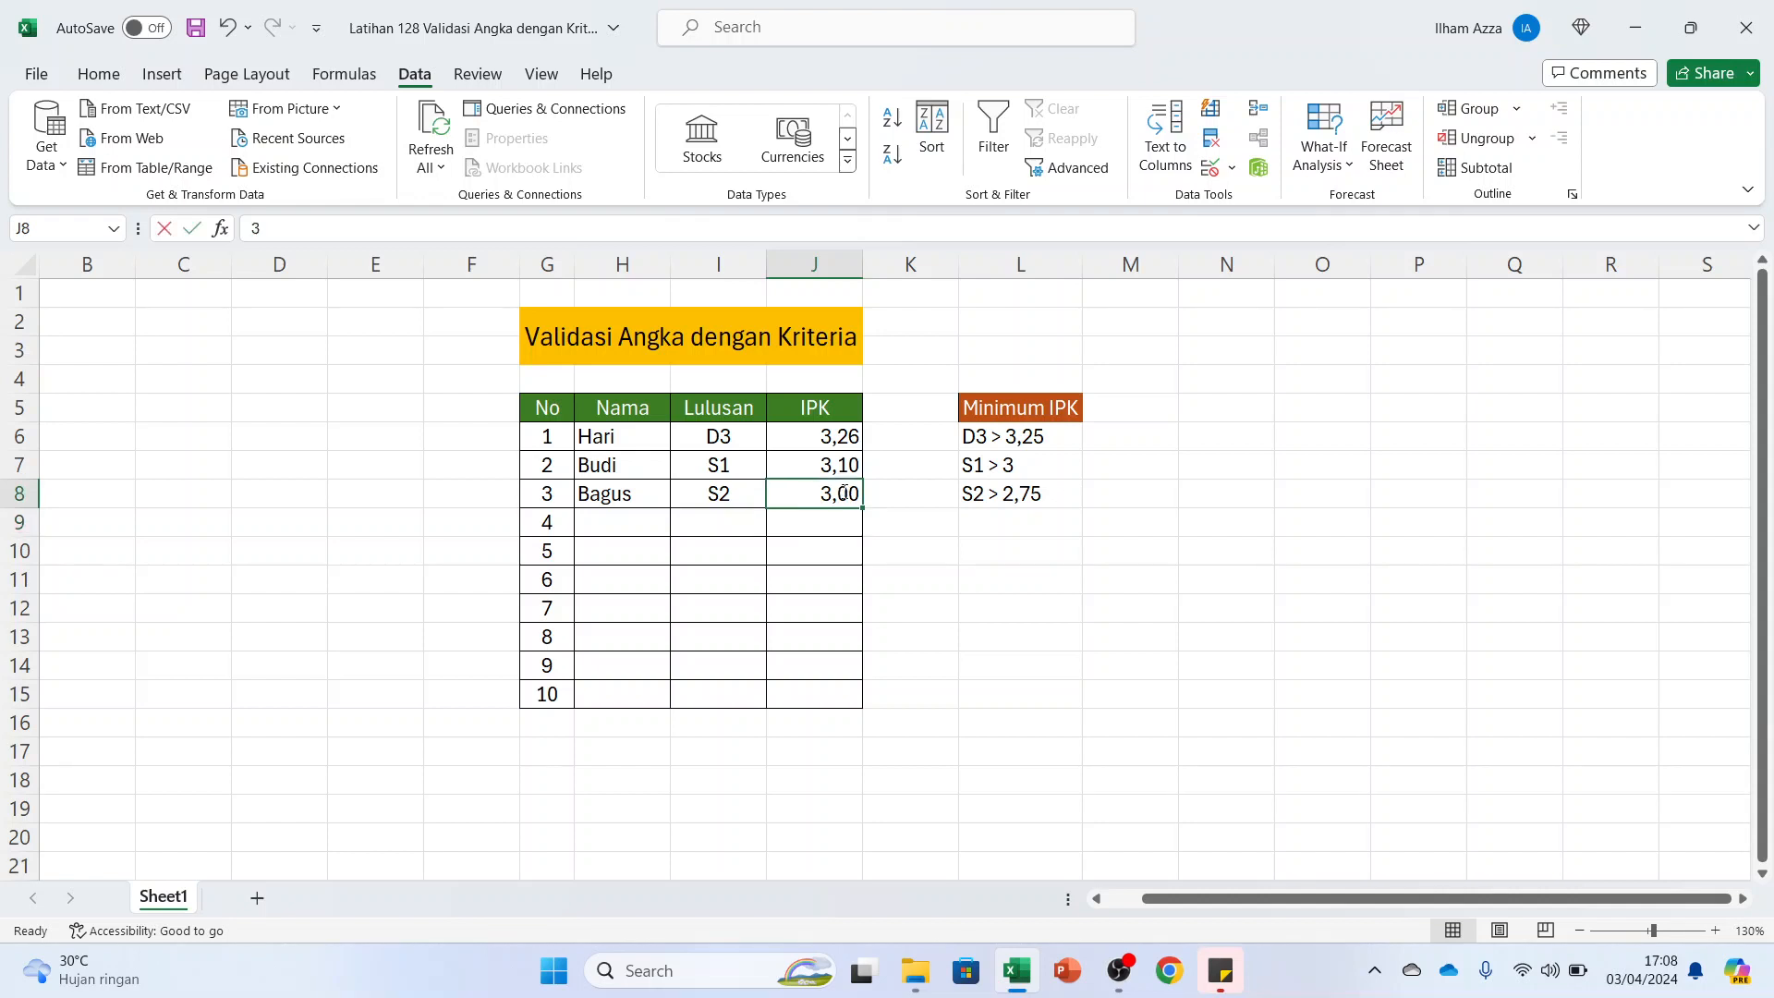
left_click_drag(834, 491, 912, 491)
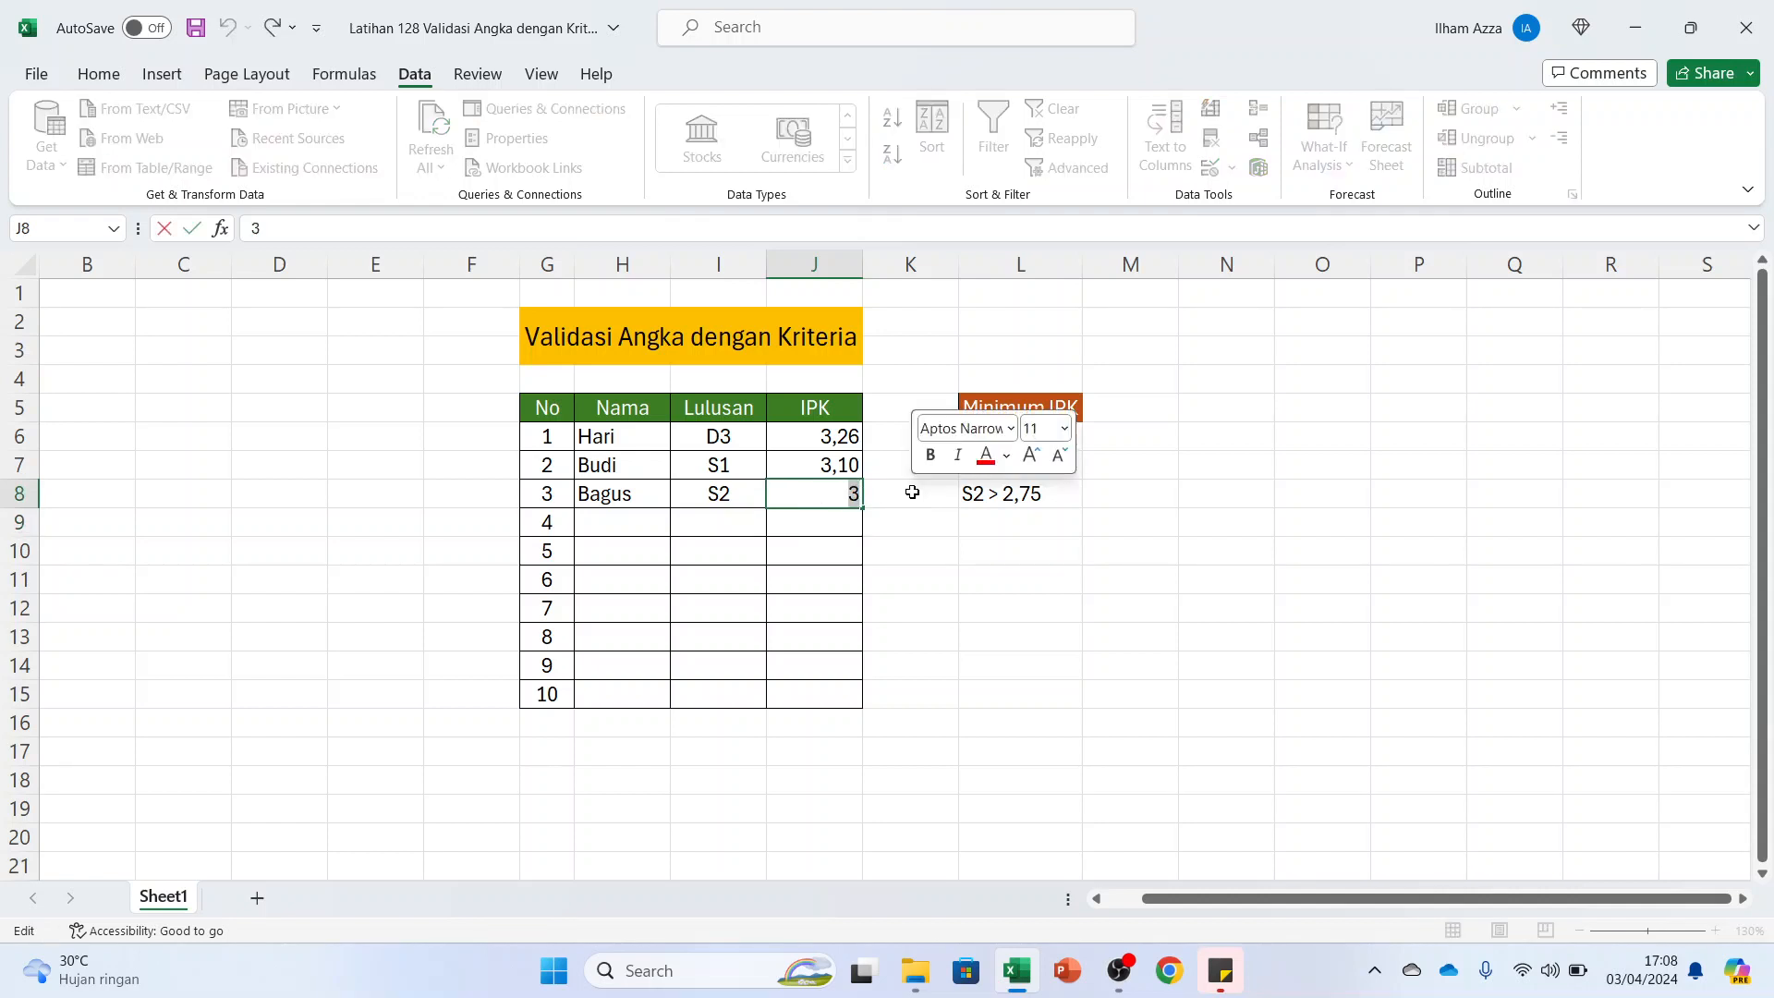
type("2,75")
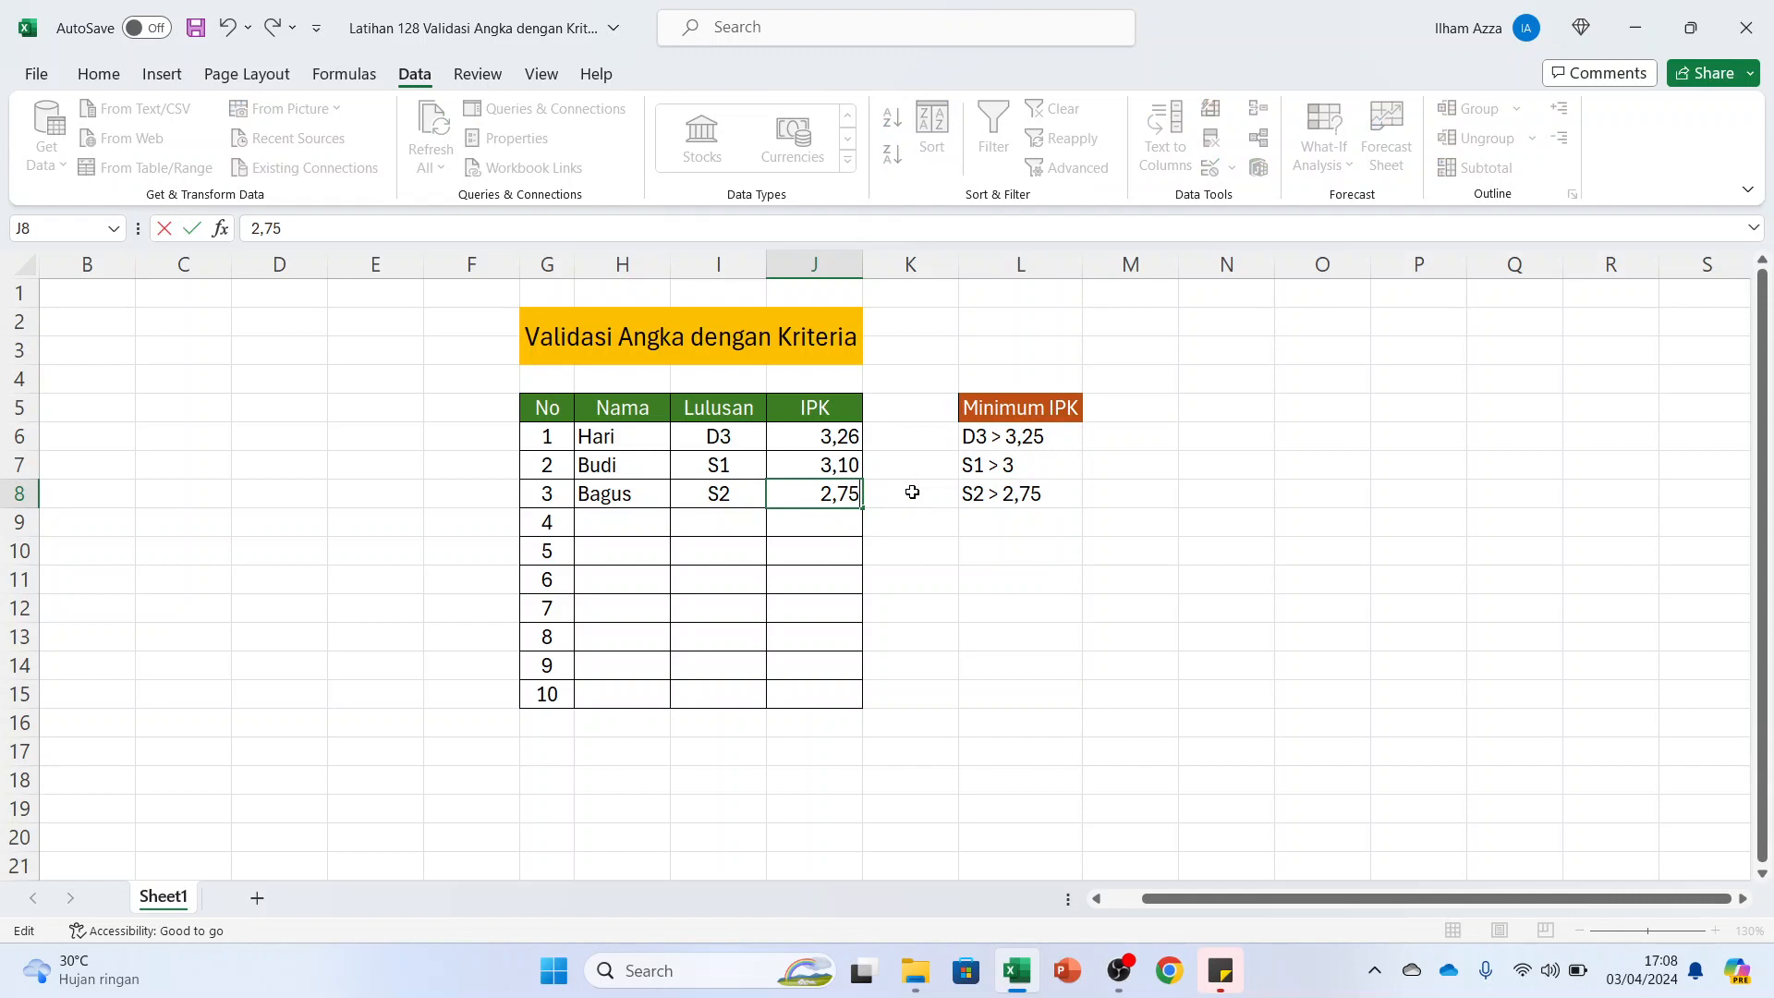
key("BackSpace")
type("4")
key("Return")
key("Return")
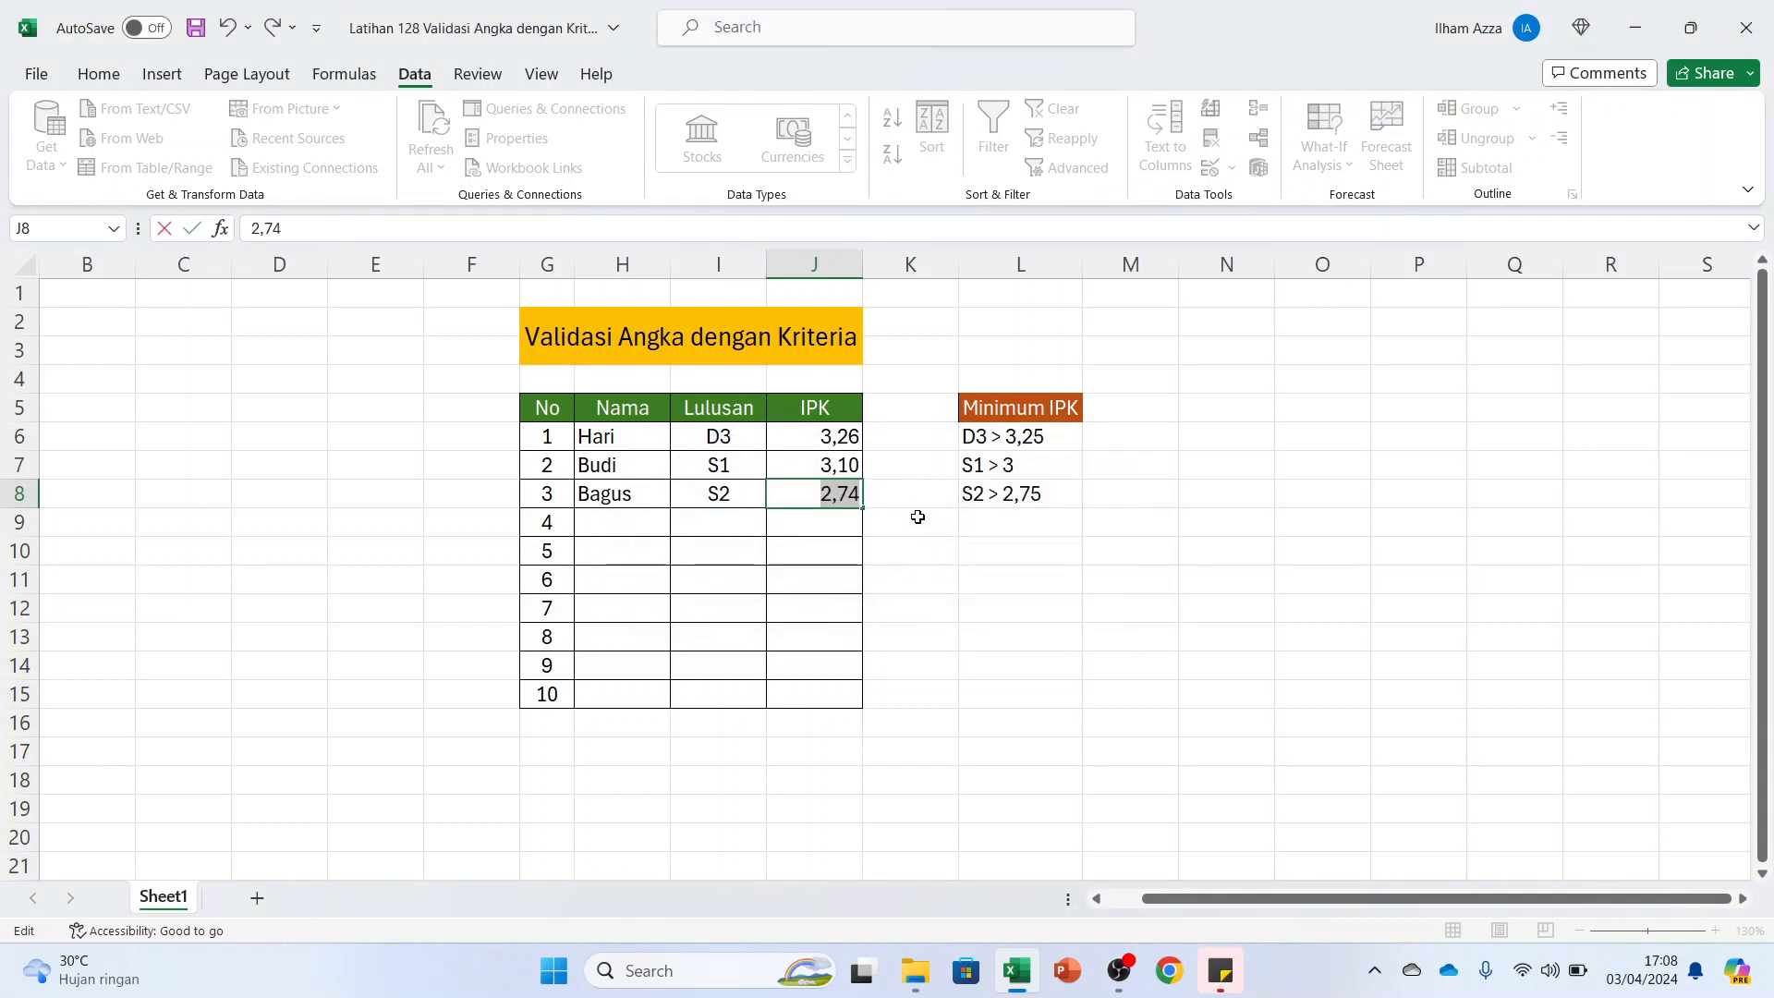
key("Return")
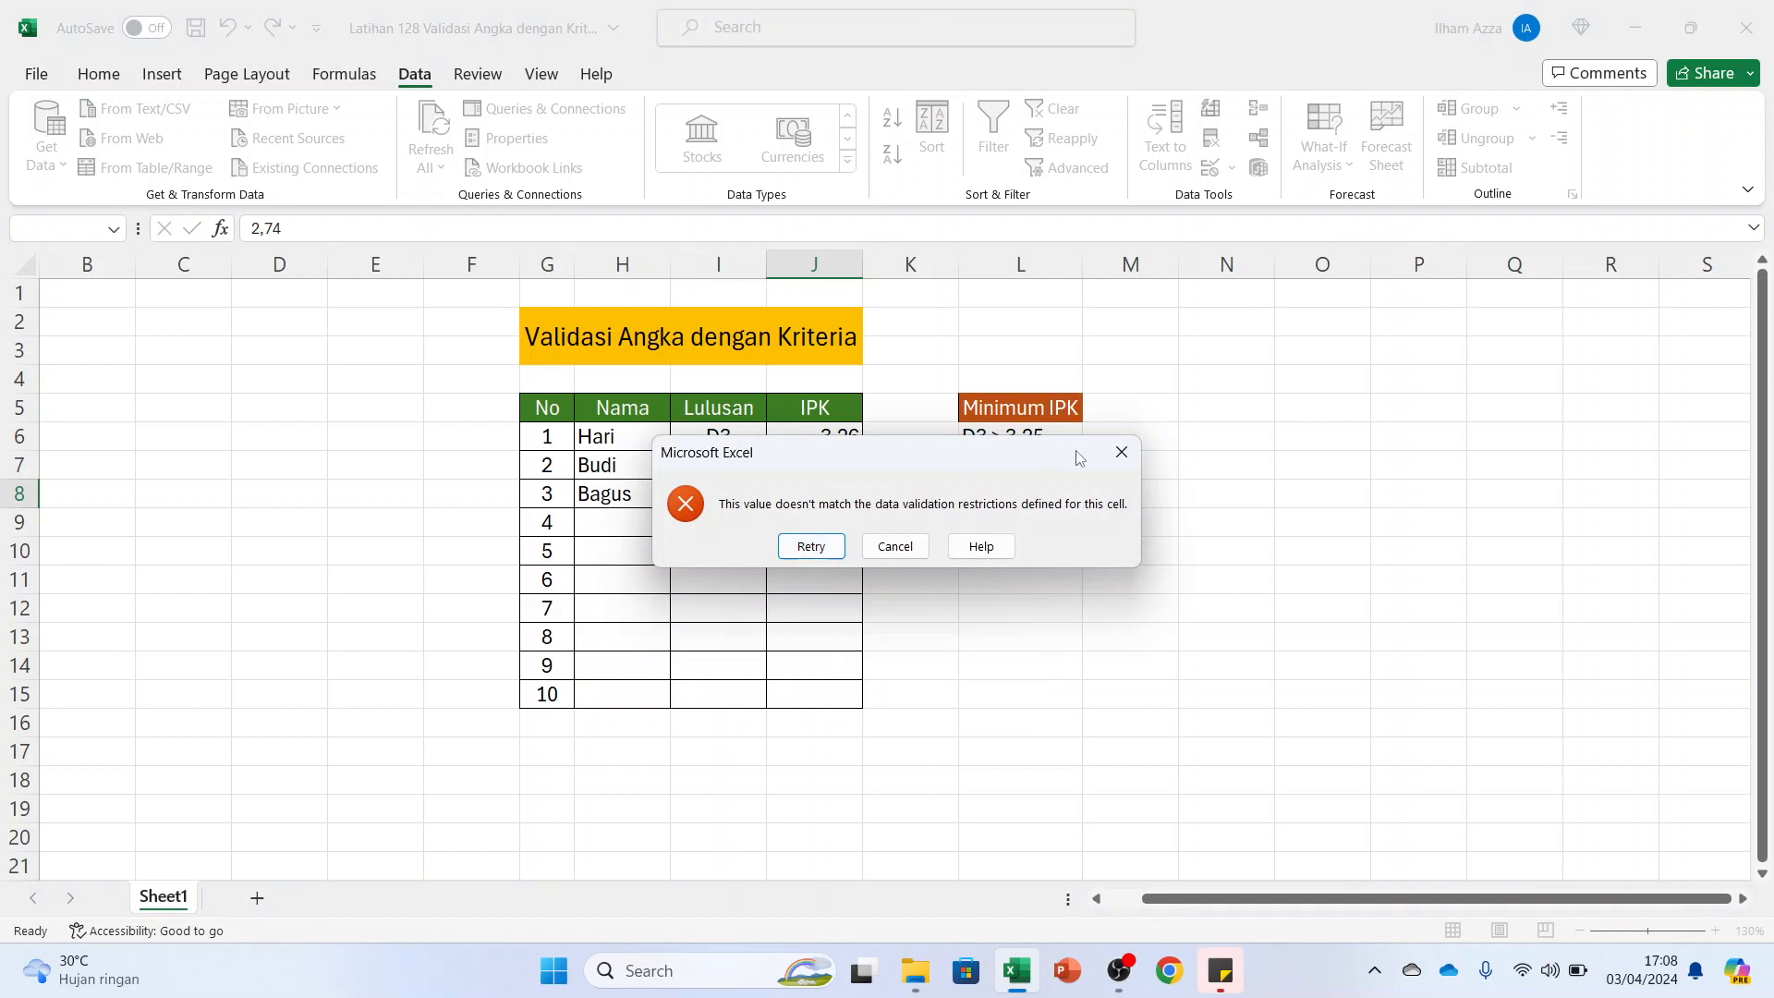
left_click(1126, 451)
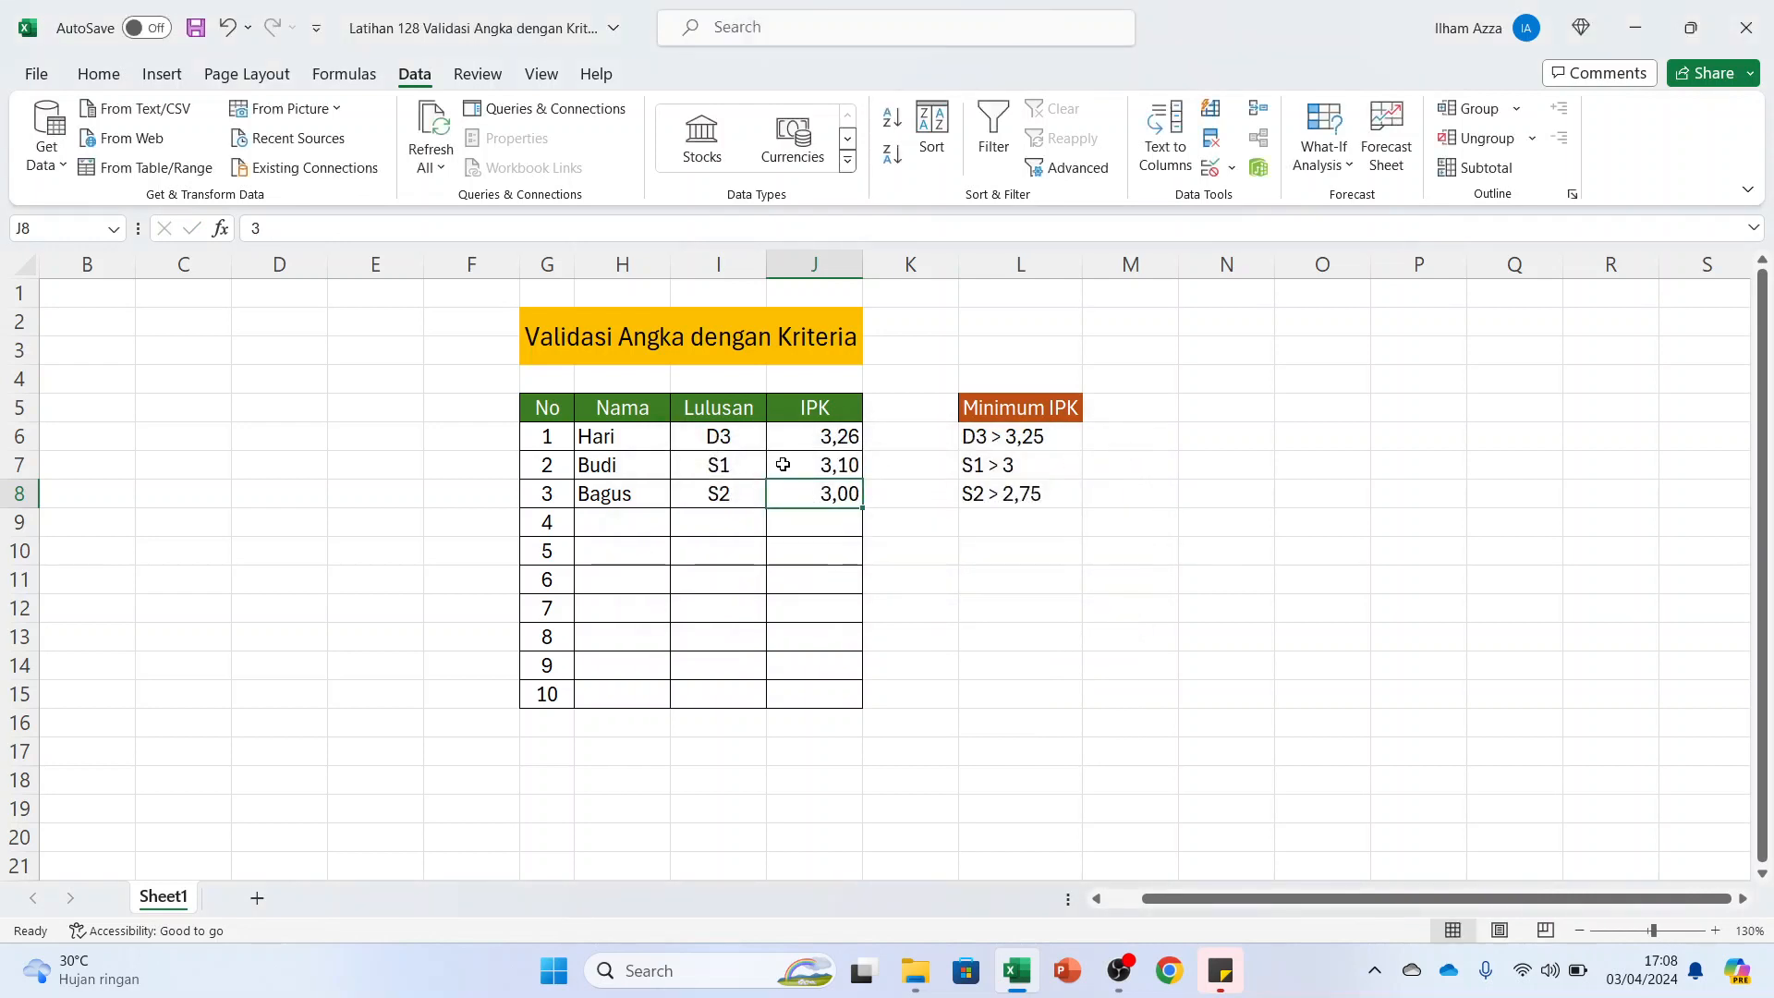
Clear J8, retry an IPK of 2,74 for the S2 graduate, and dismiss the alert
double_click(823, 498)
key("BackSpace")
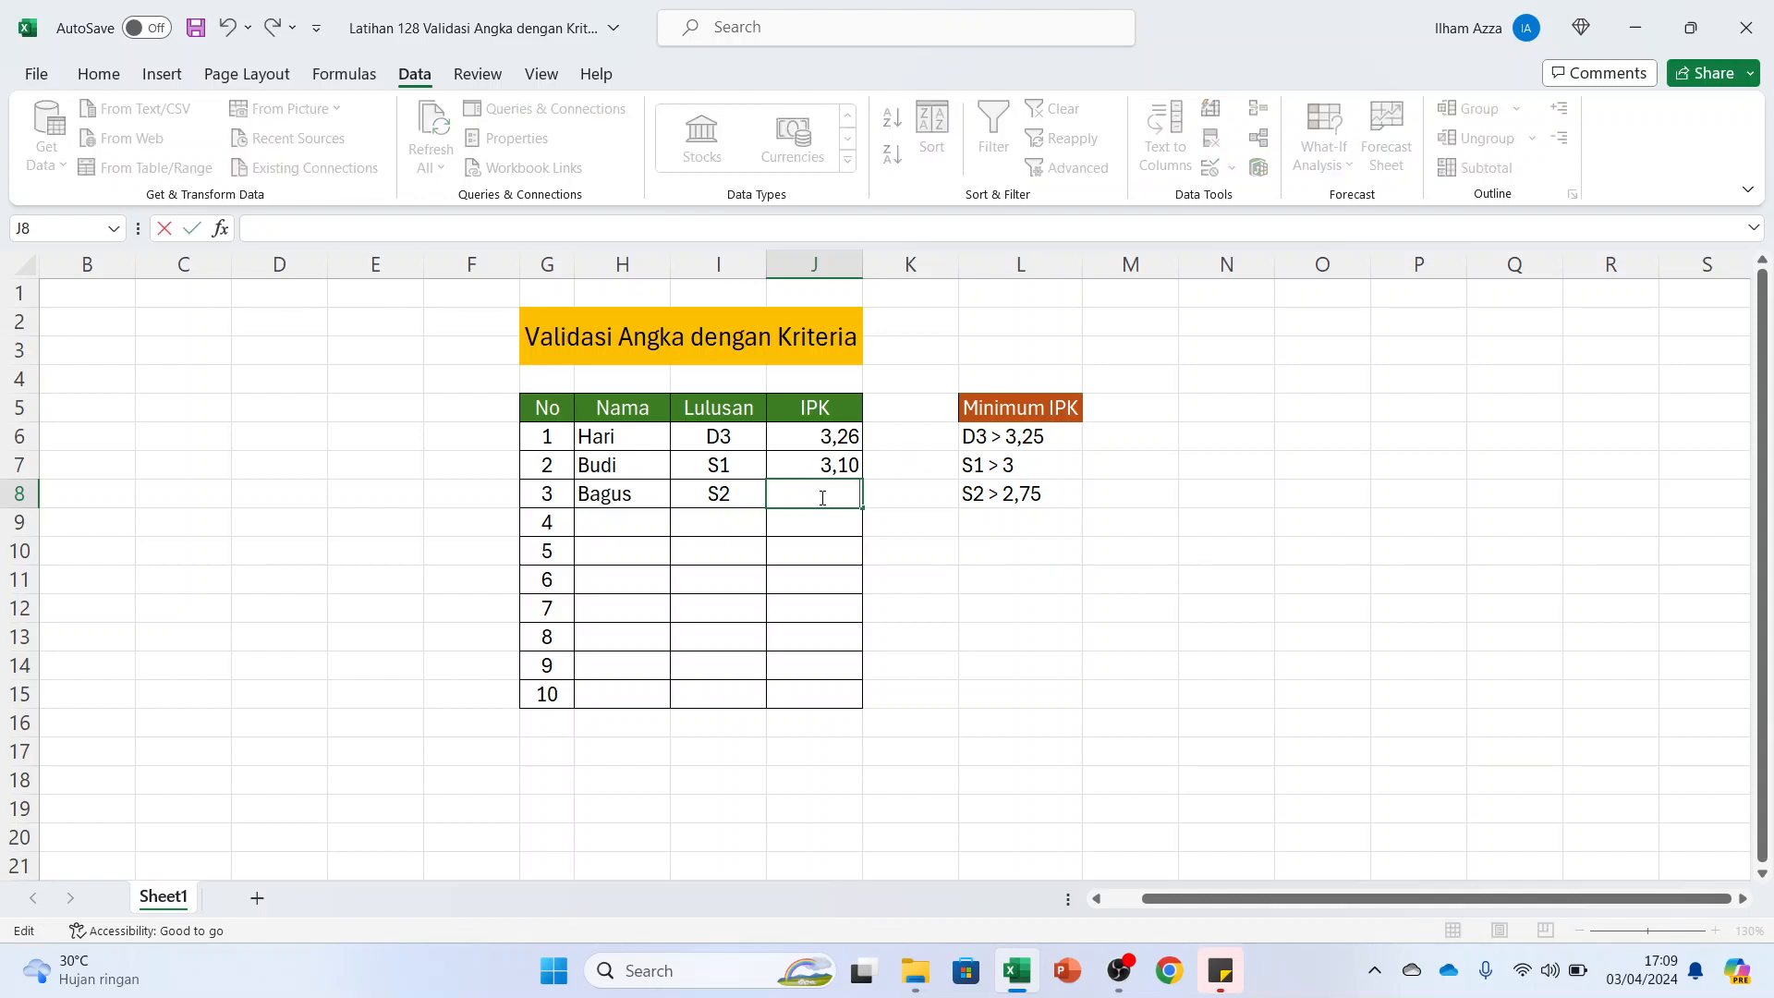
type("2,74")
key("Return")
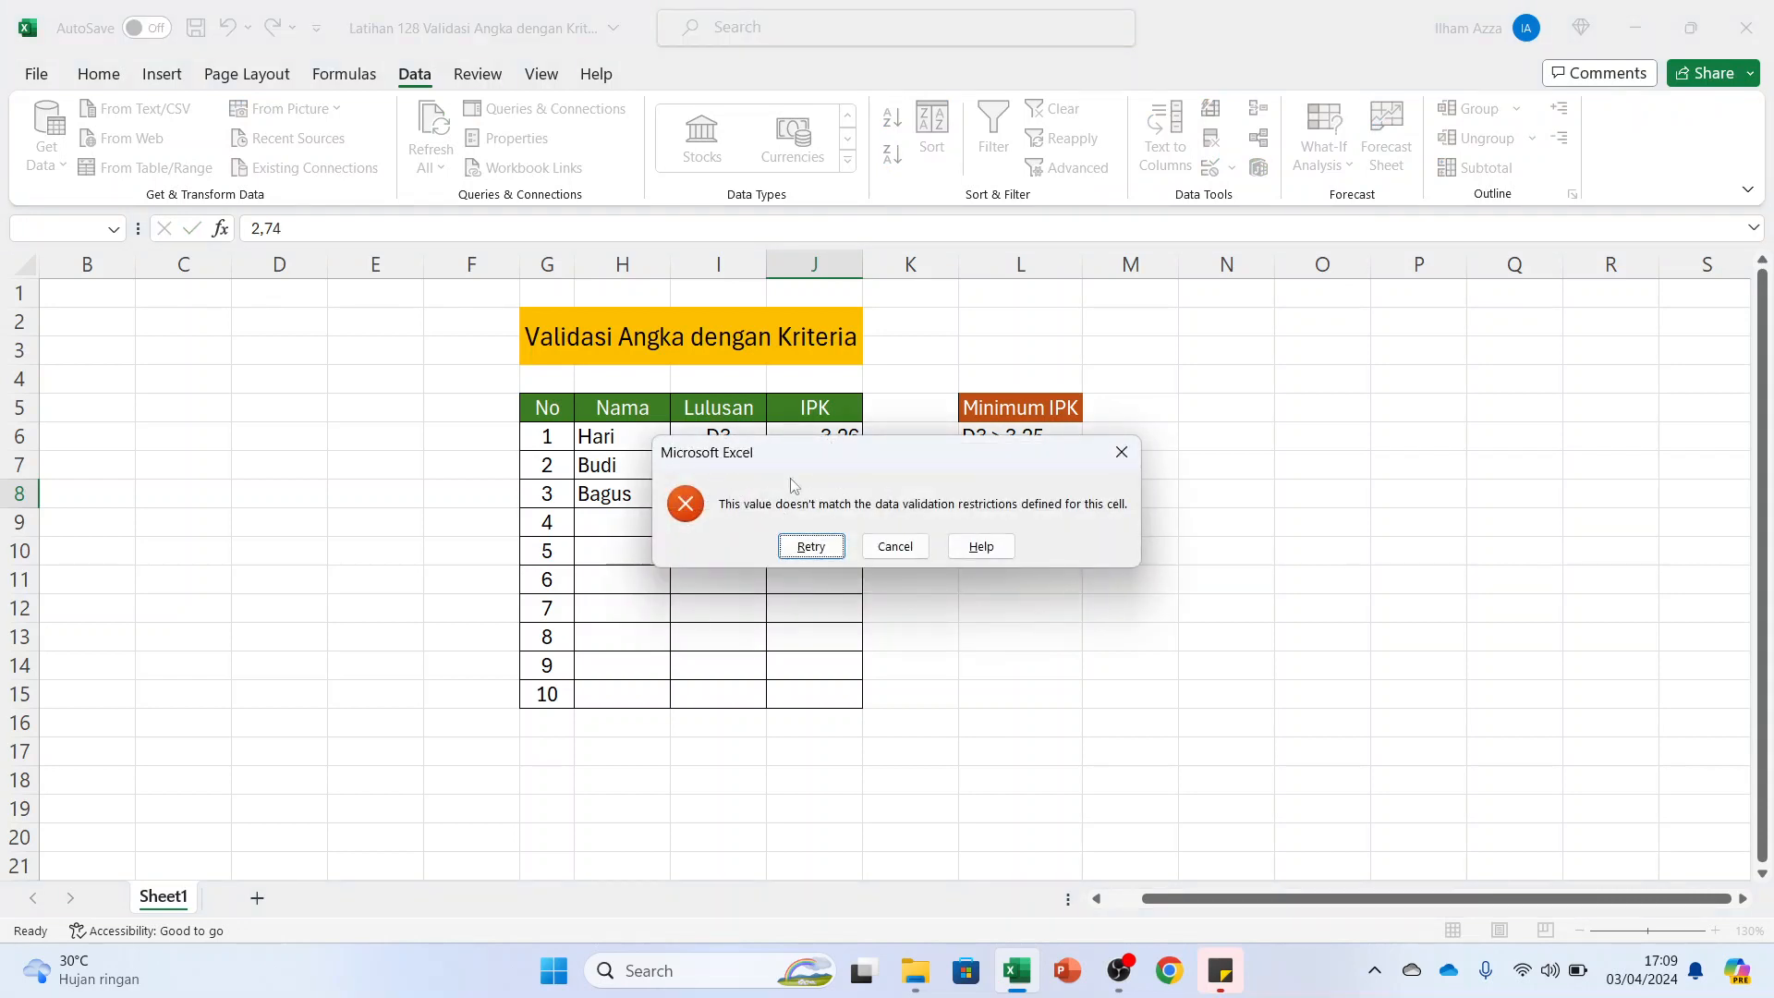
left_click(1120, 452)
Give the data validation error alert for J6:J15 the title "Syarat Minimum IPK"
left_click_drag(824, 436, 810, 696)
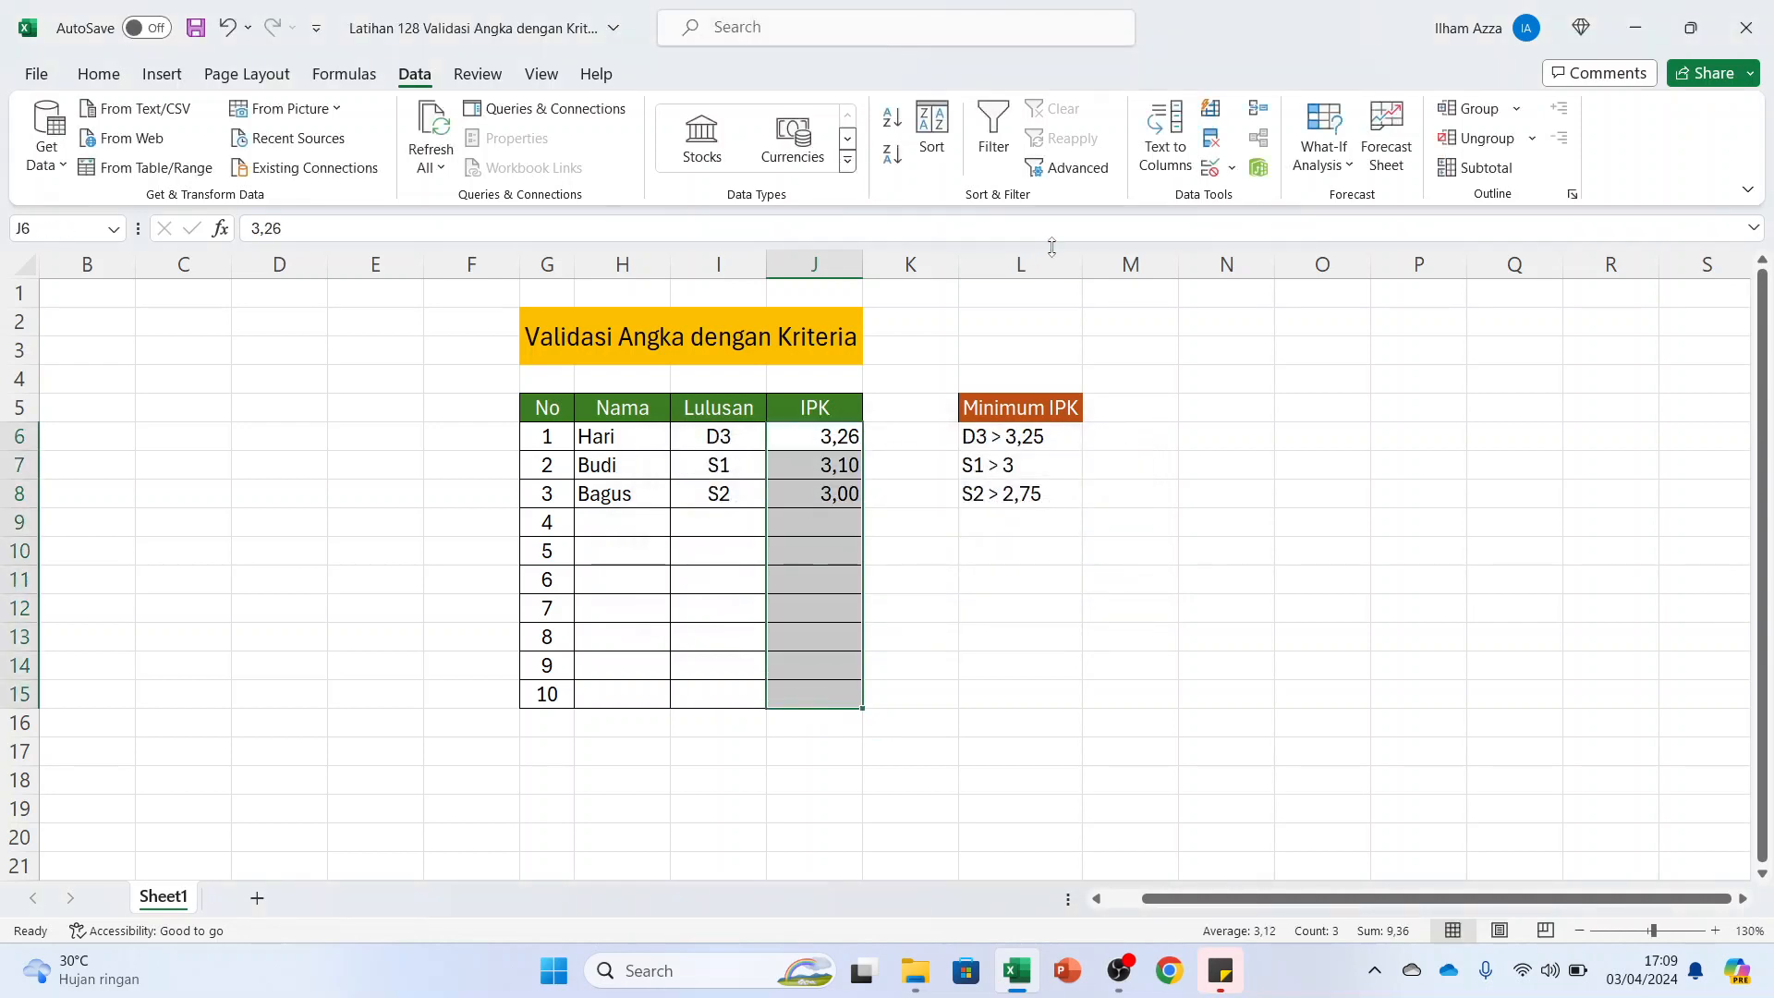
left_click(1235, 170)
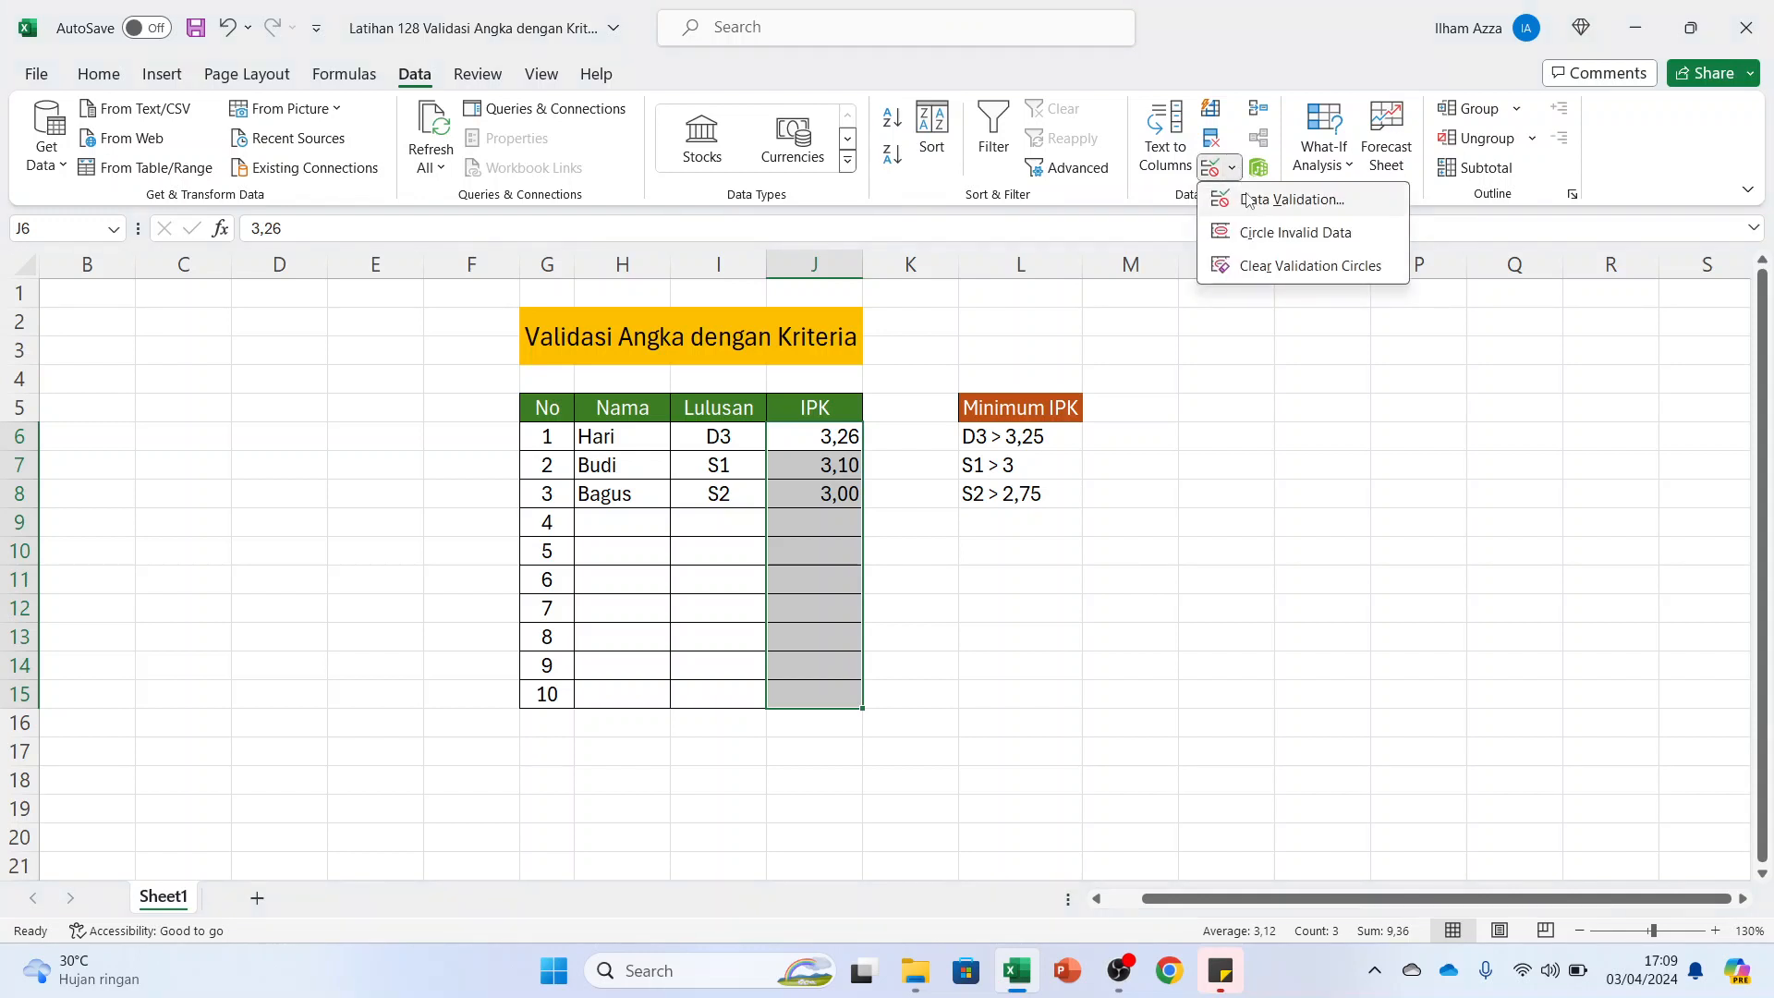
left_click(1249, 194)
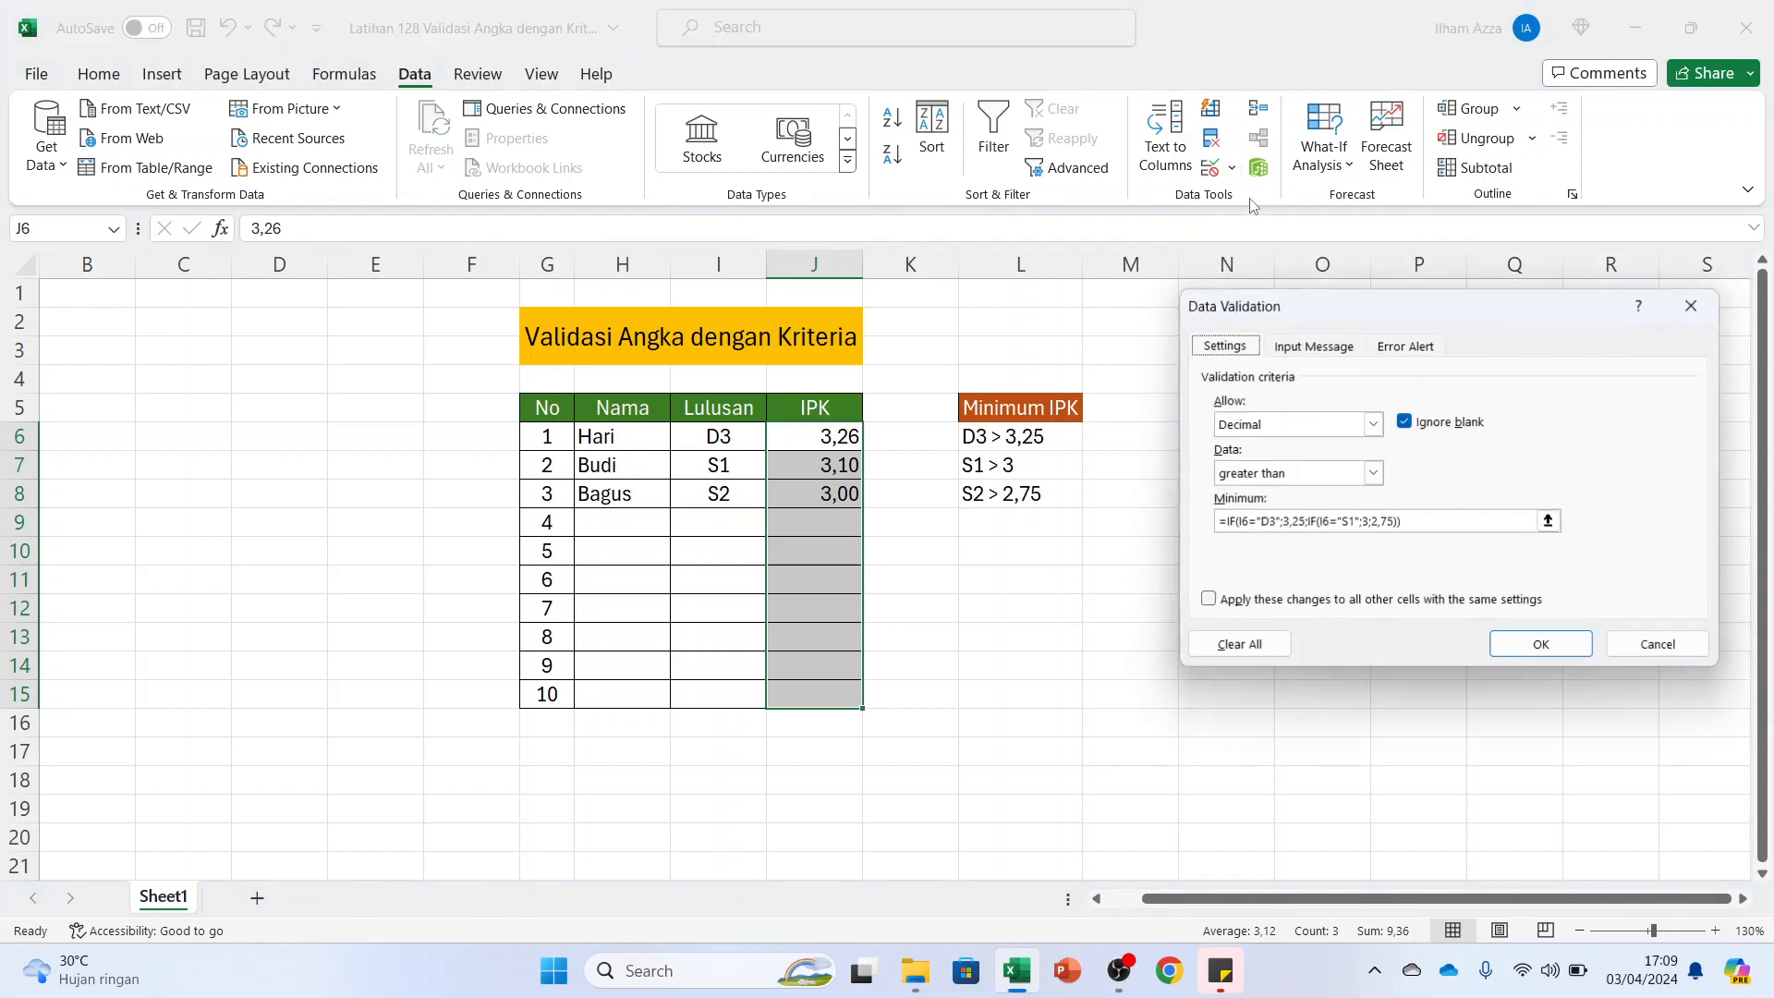
left_click(1389, 354)
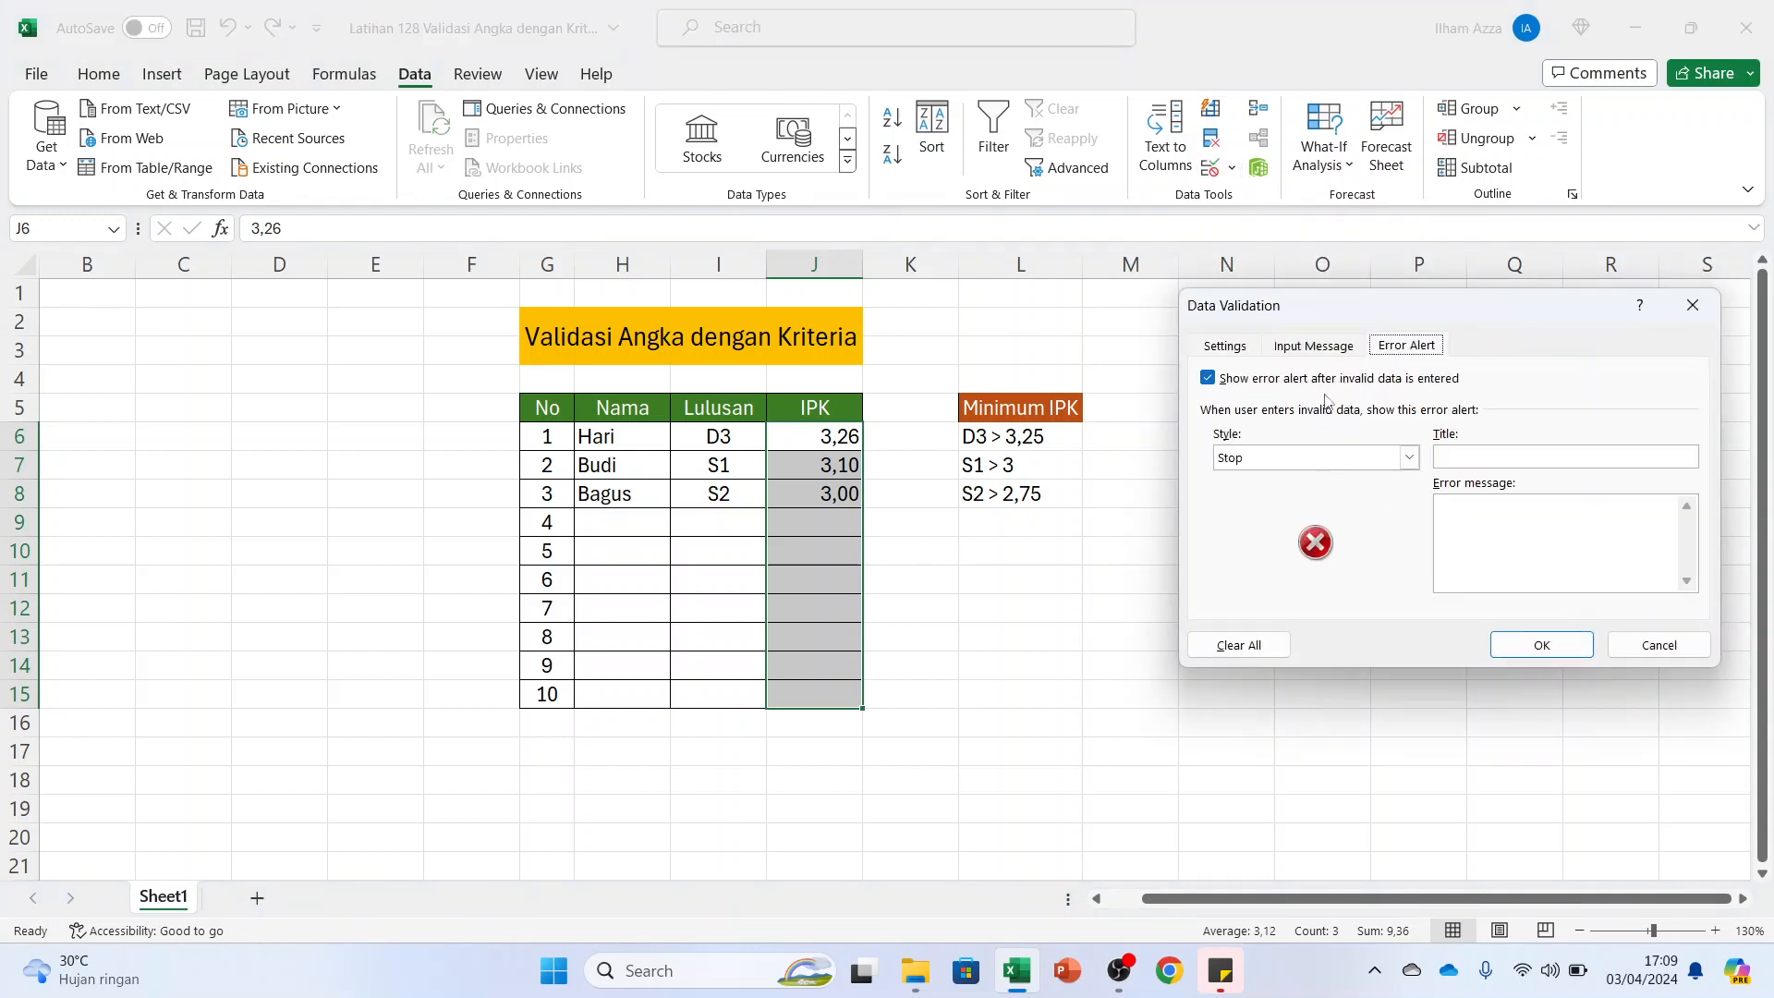
left_click(1481, 455)
type("Syarat Ninimum IPK")
Set the error message to the lines "D3 > 3,25", "S1 > 3" and "S2 > 2,75", and apply the validation
left_click(1495, 513)
type("D3")
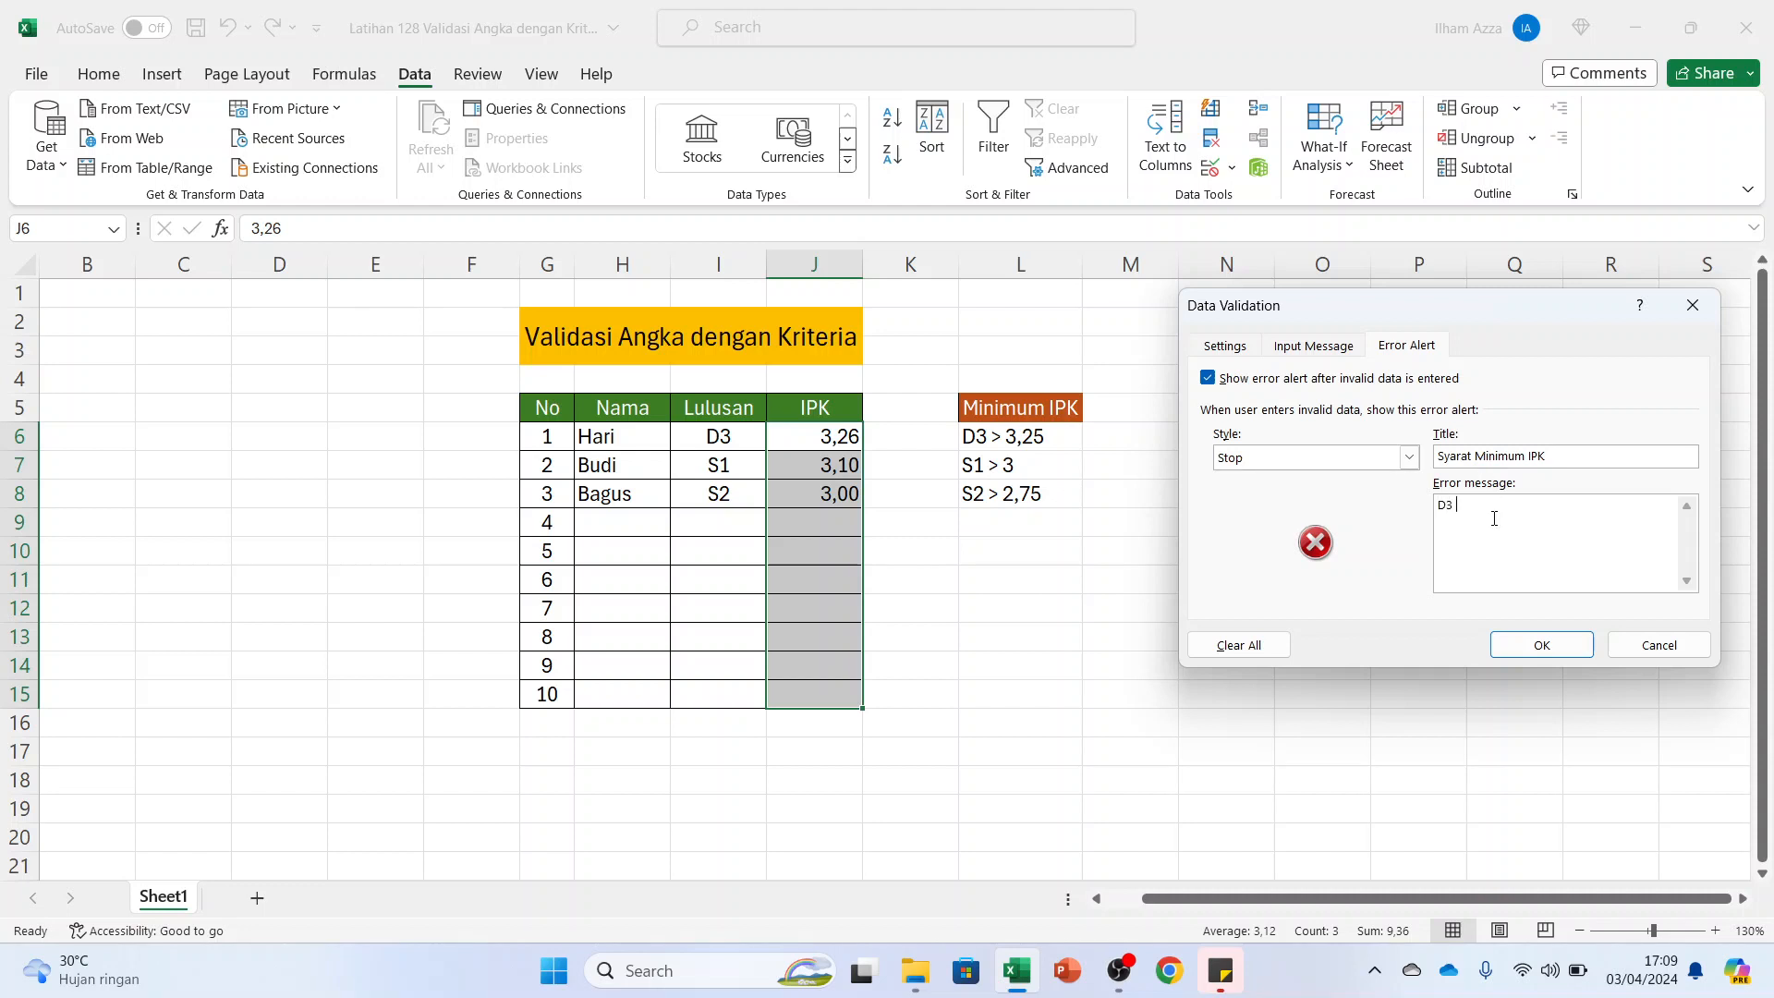
type(" > 3,25 S")
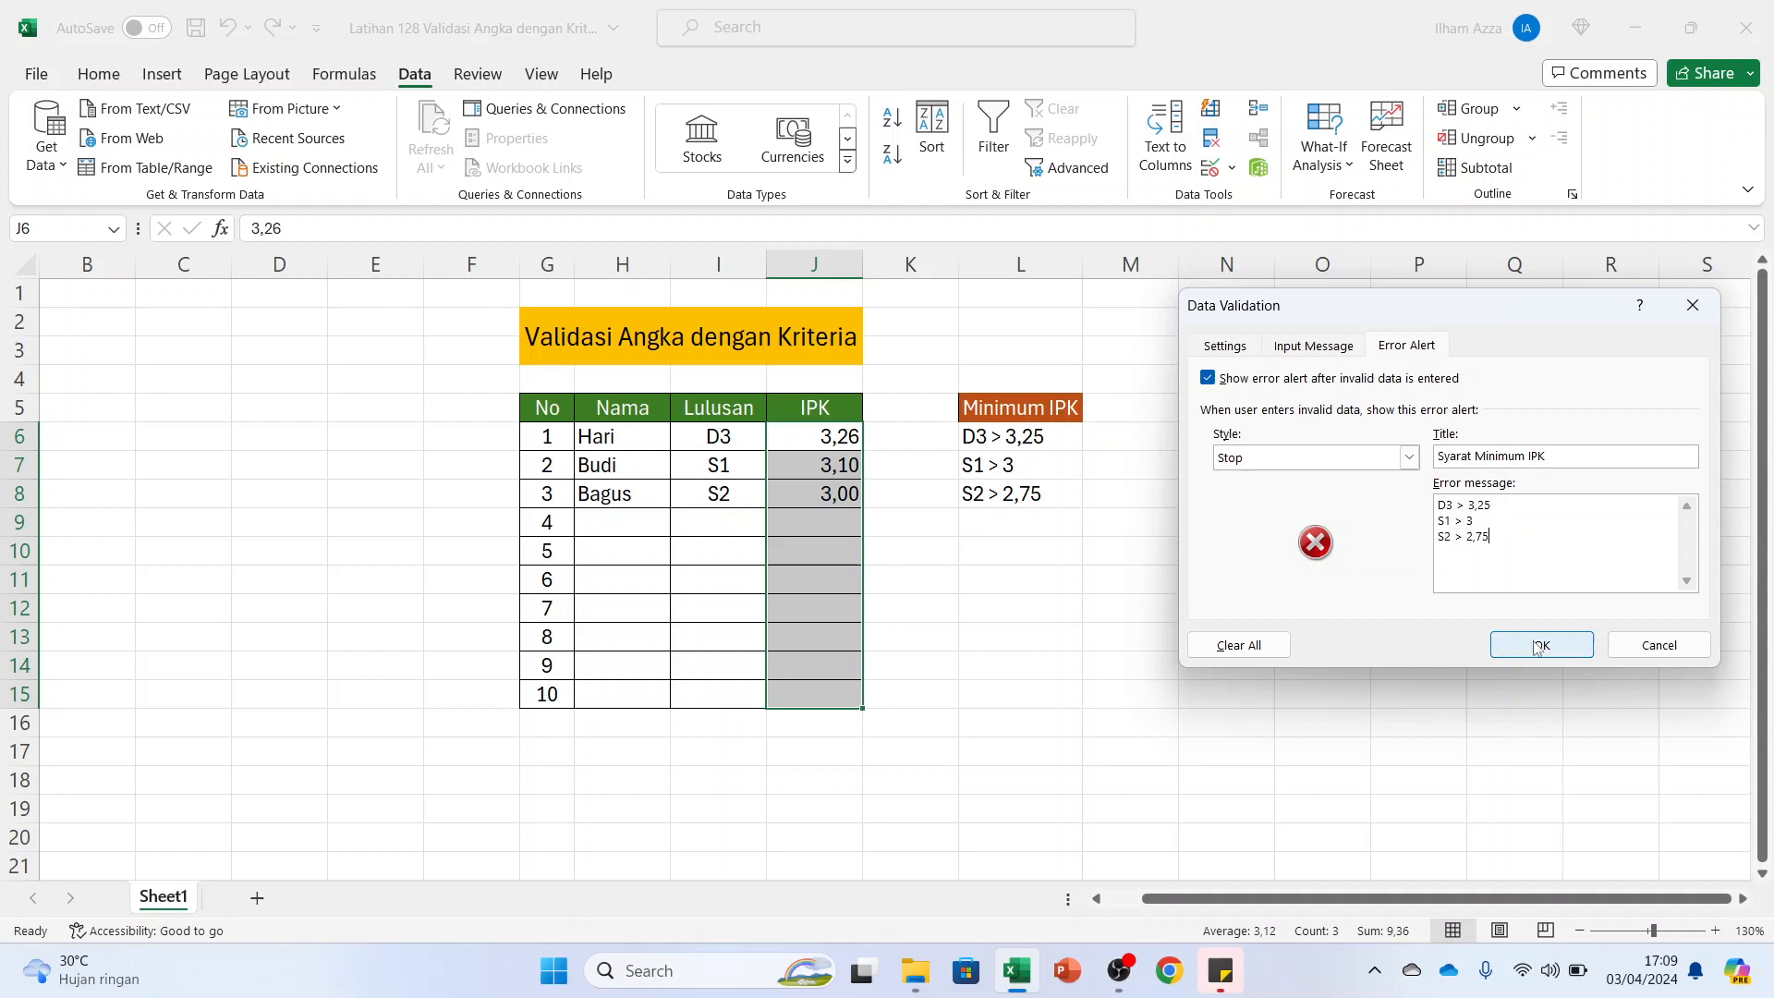
left_click(1542, 650)
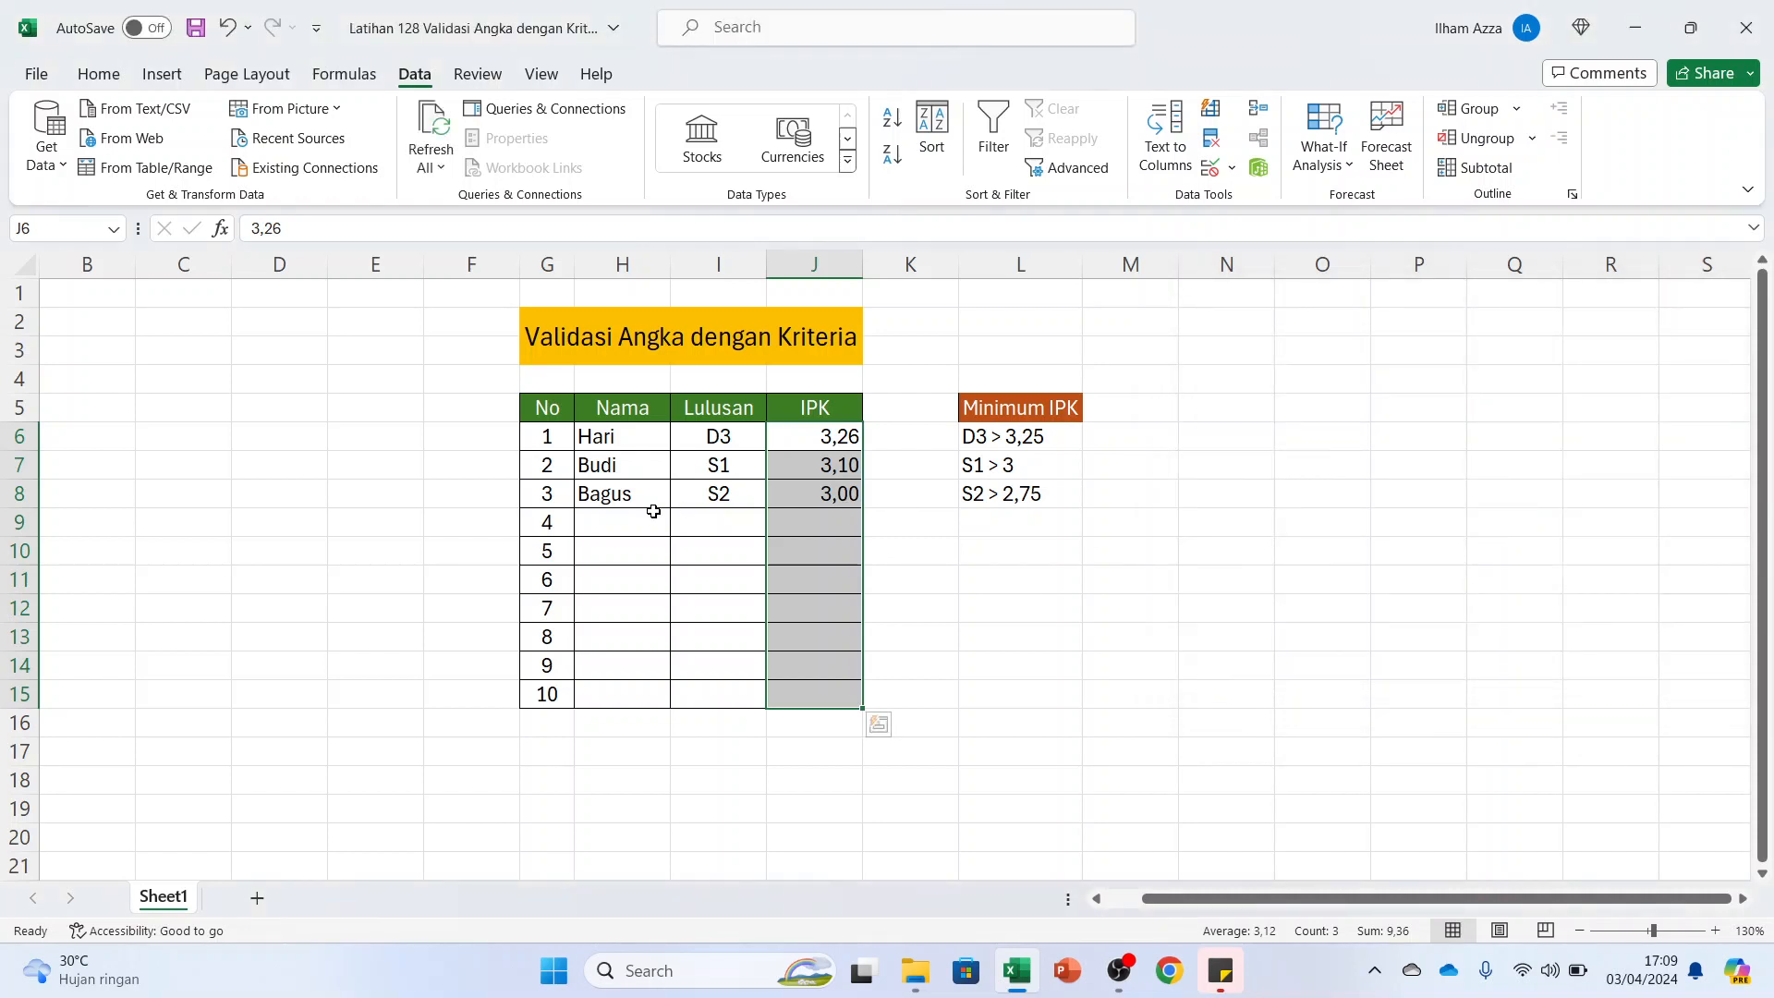
Enter the fourth graduate's name in H9 and choose S1 as the Lulusan in I9
left_click(626, 520)
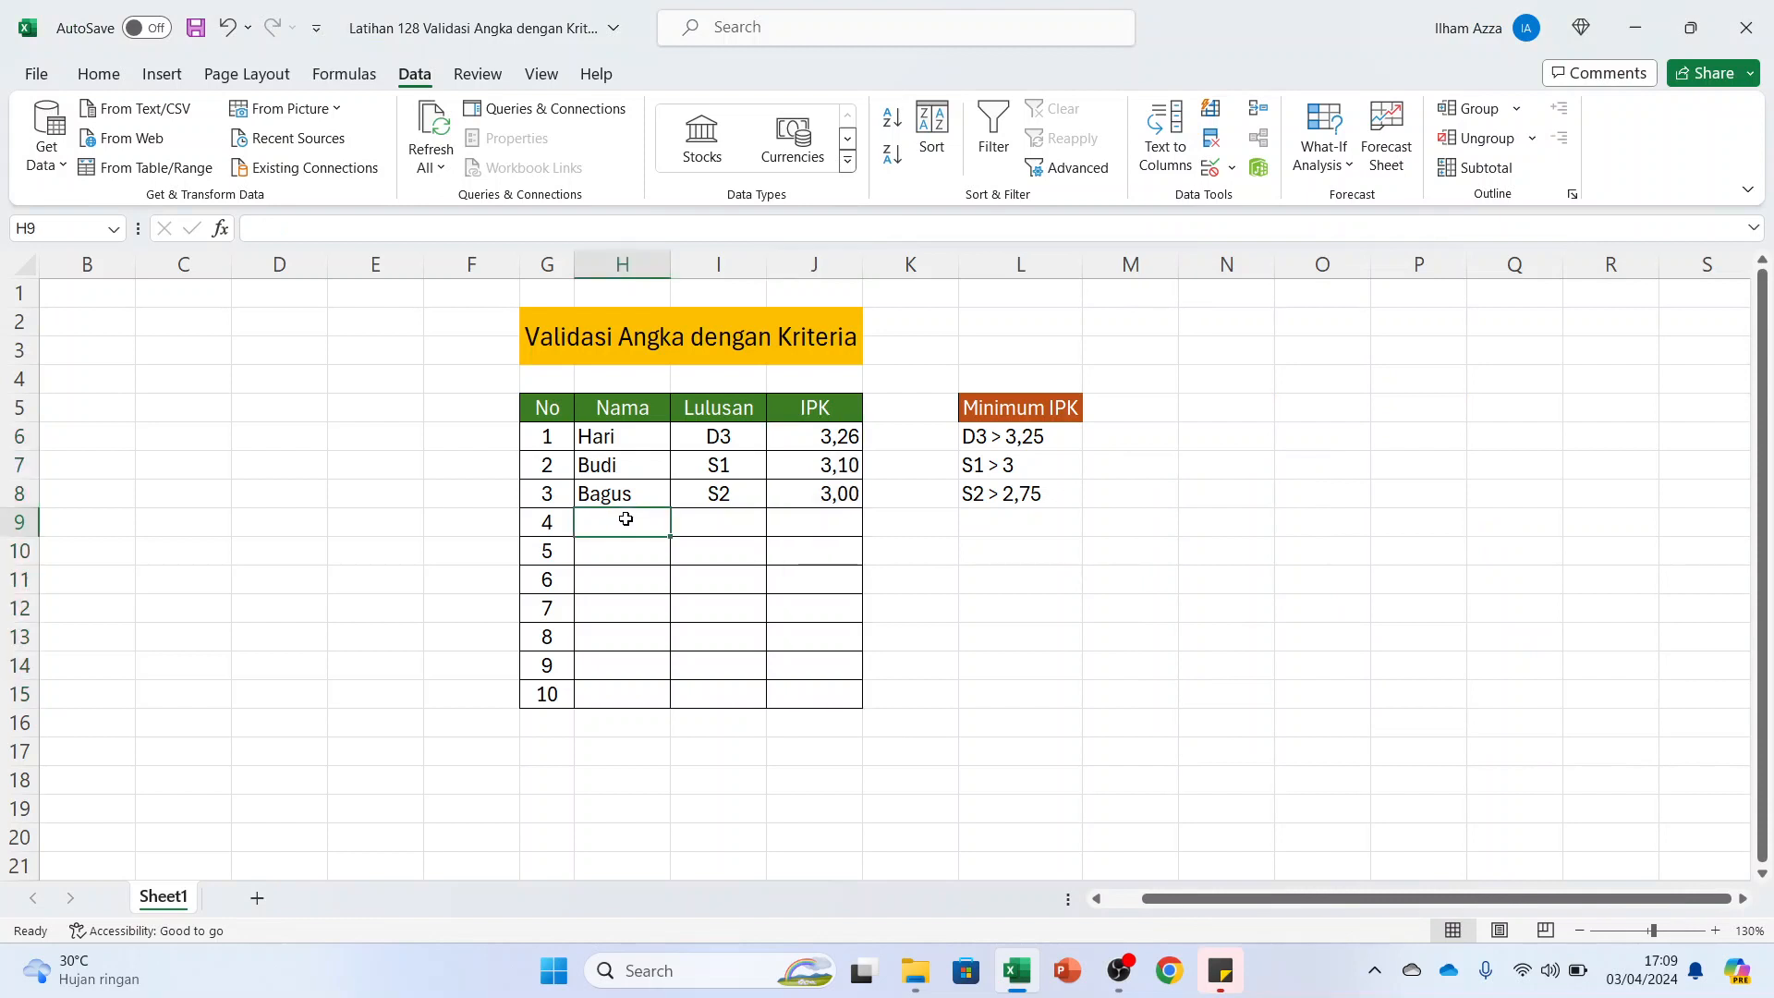
type("Andri")
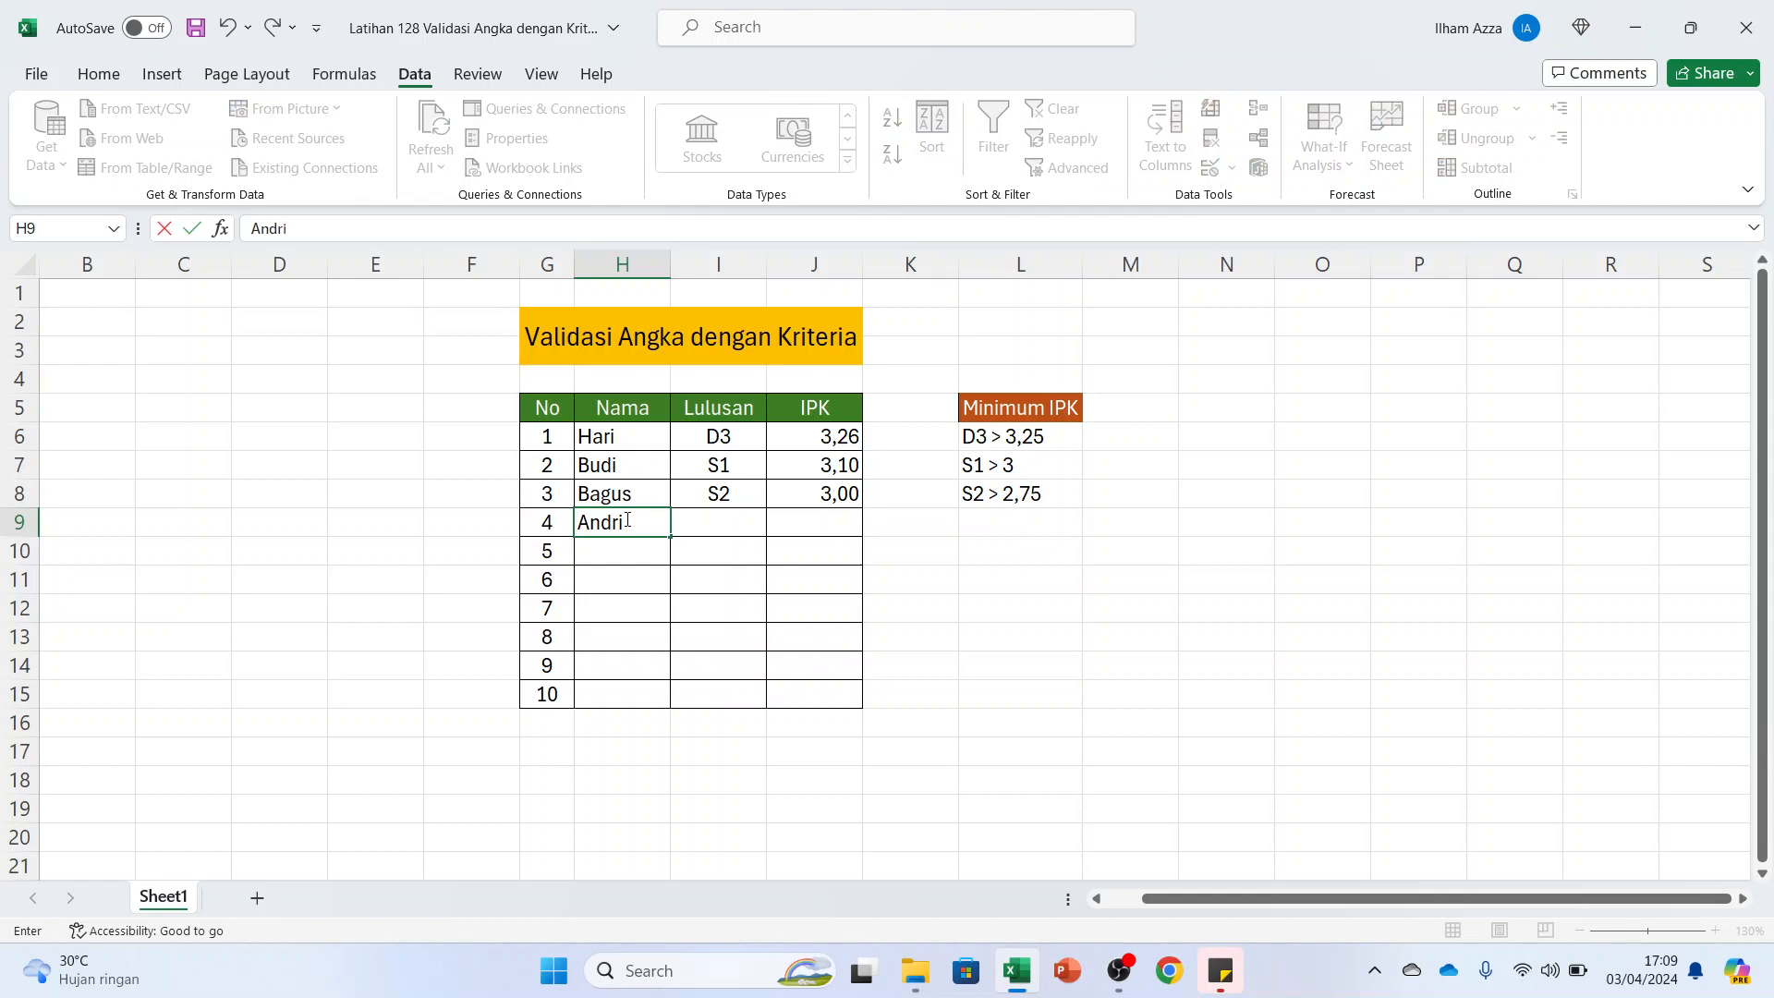
key("Tab")
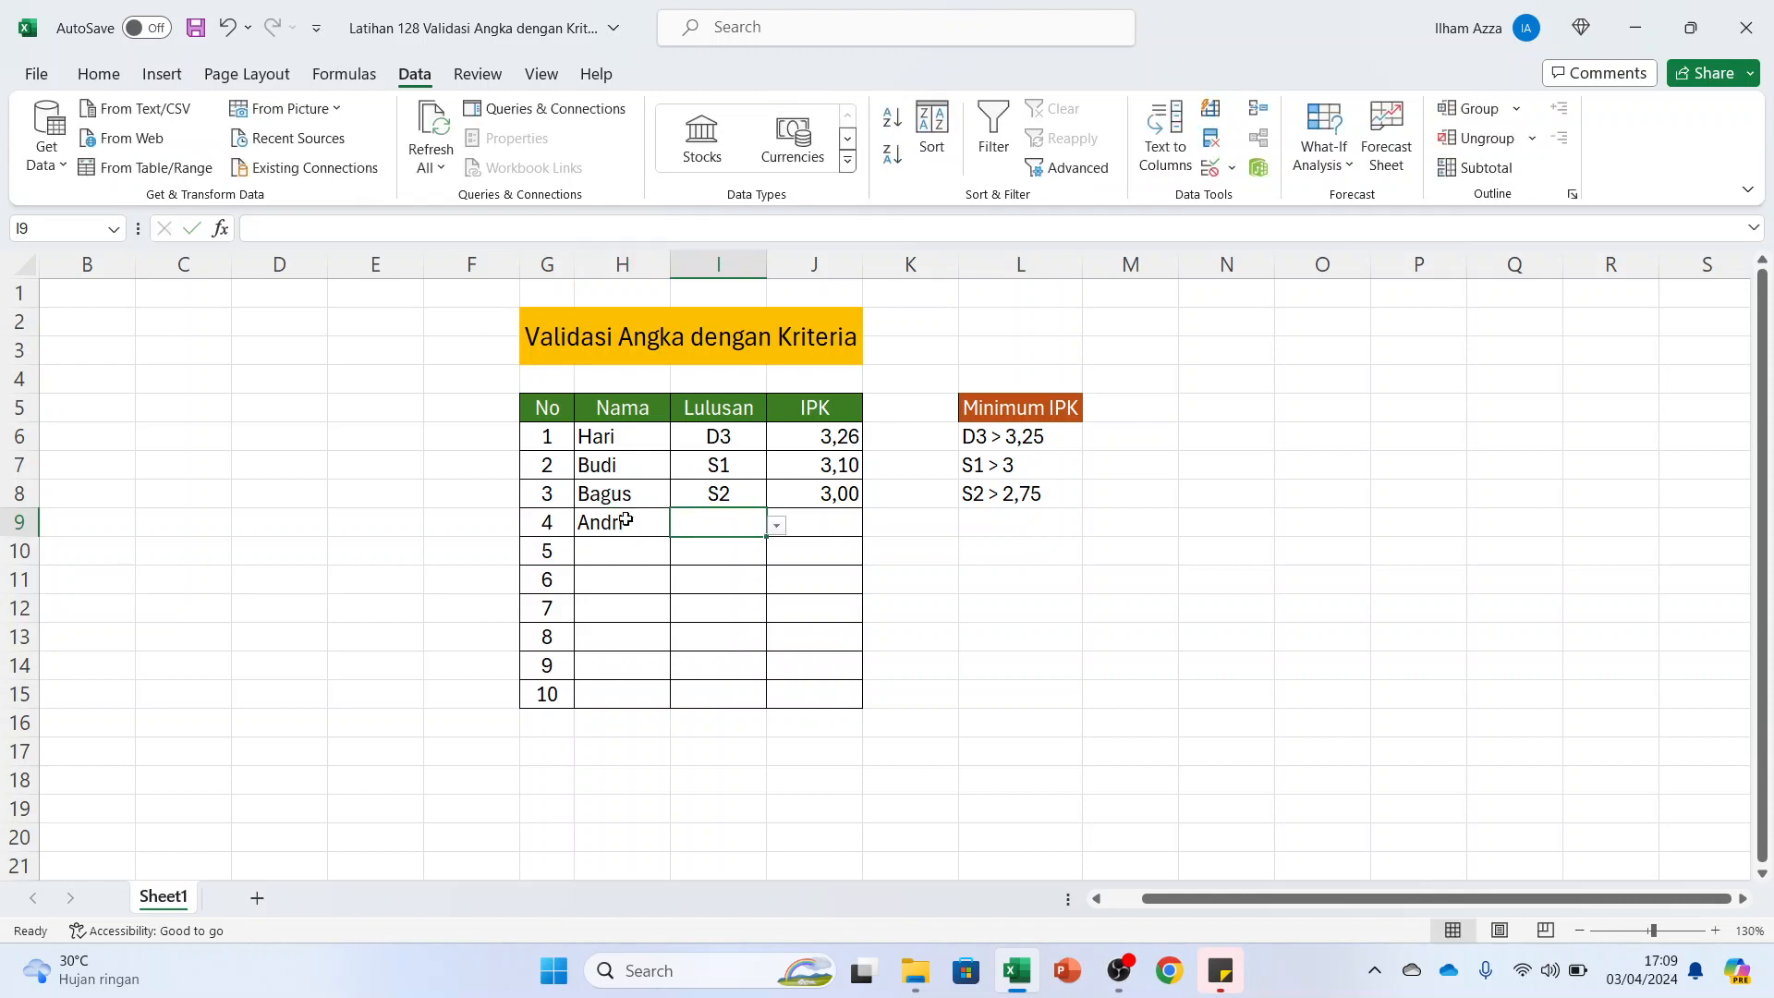
left_click(776, 527)
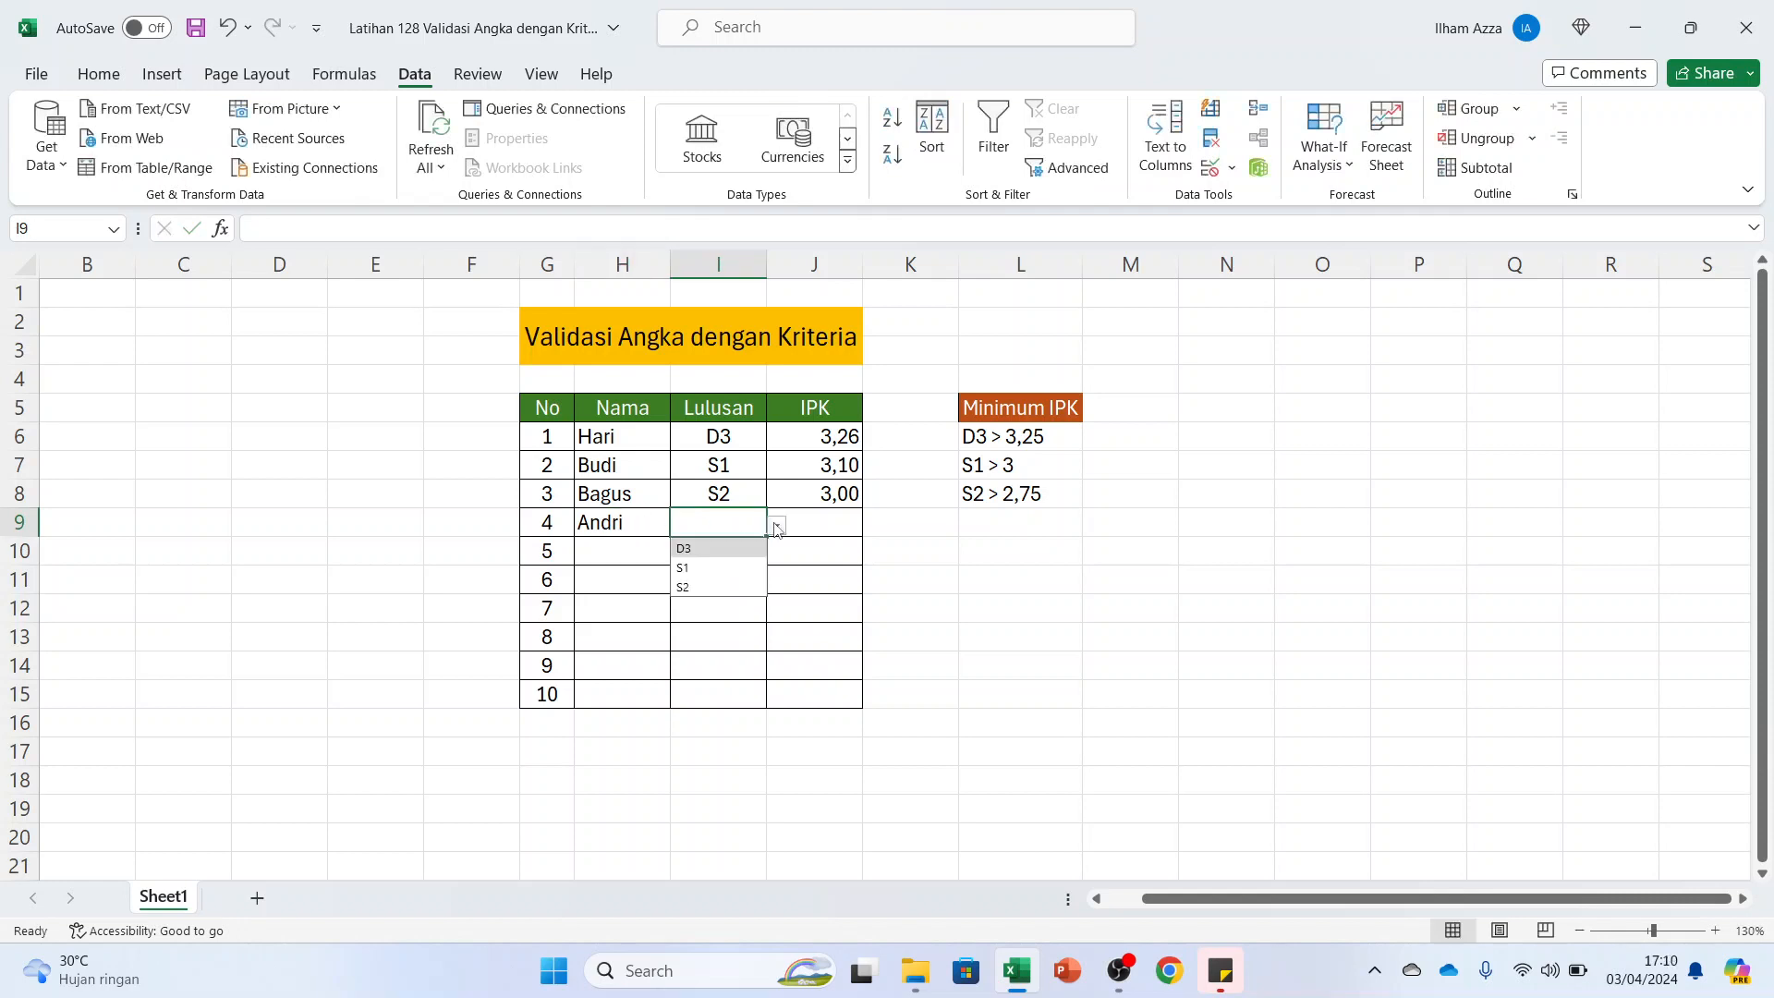
left_click(734, 564)
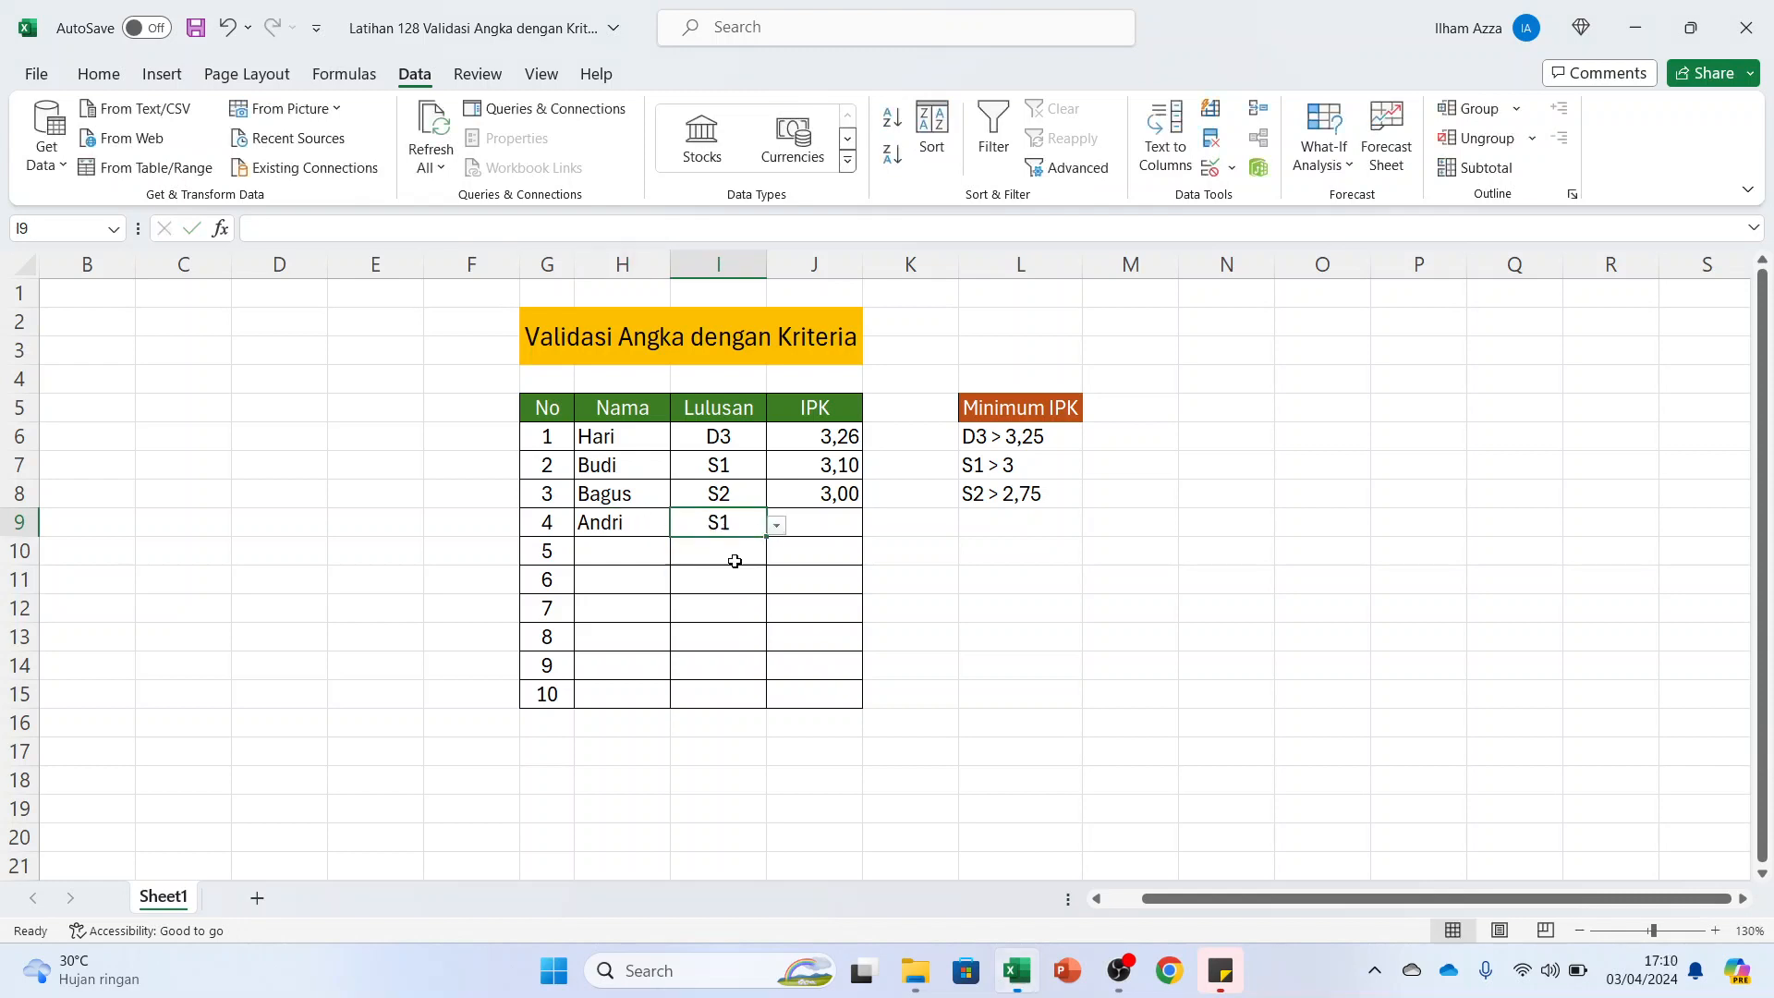
Test the custom error alert by trying an IPK of 2,8 in J9 for the S1 graduate, and dismiss the alert
left_click(811, 524)
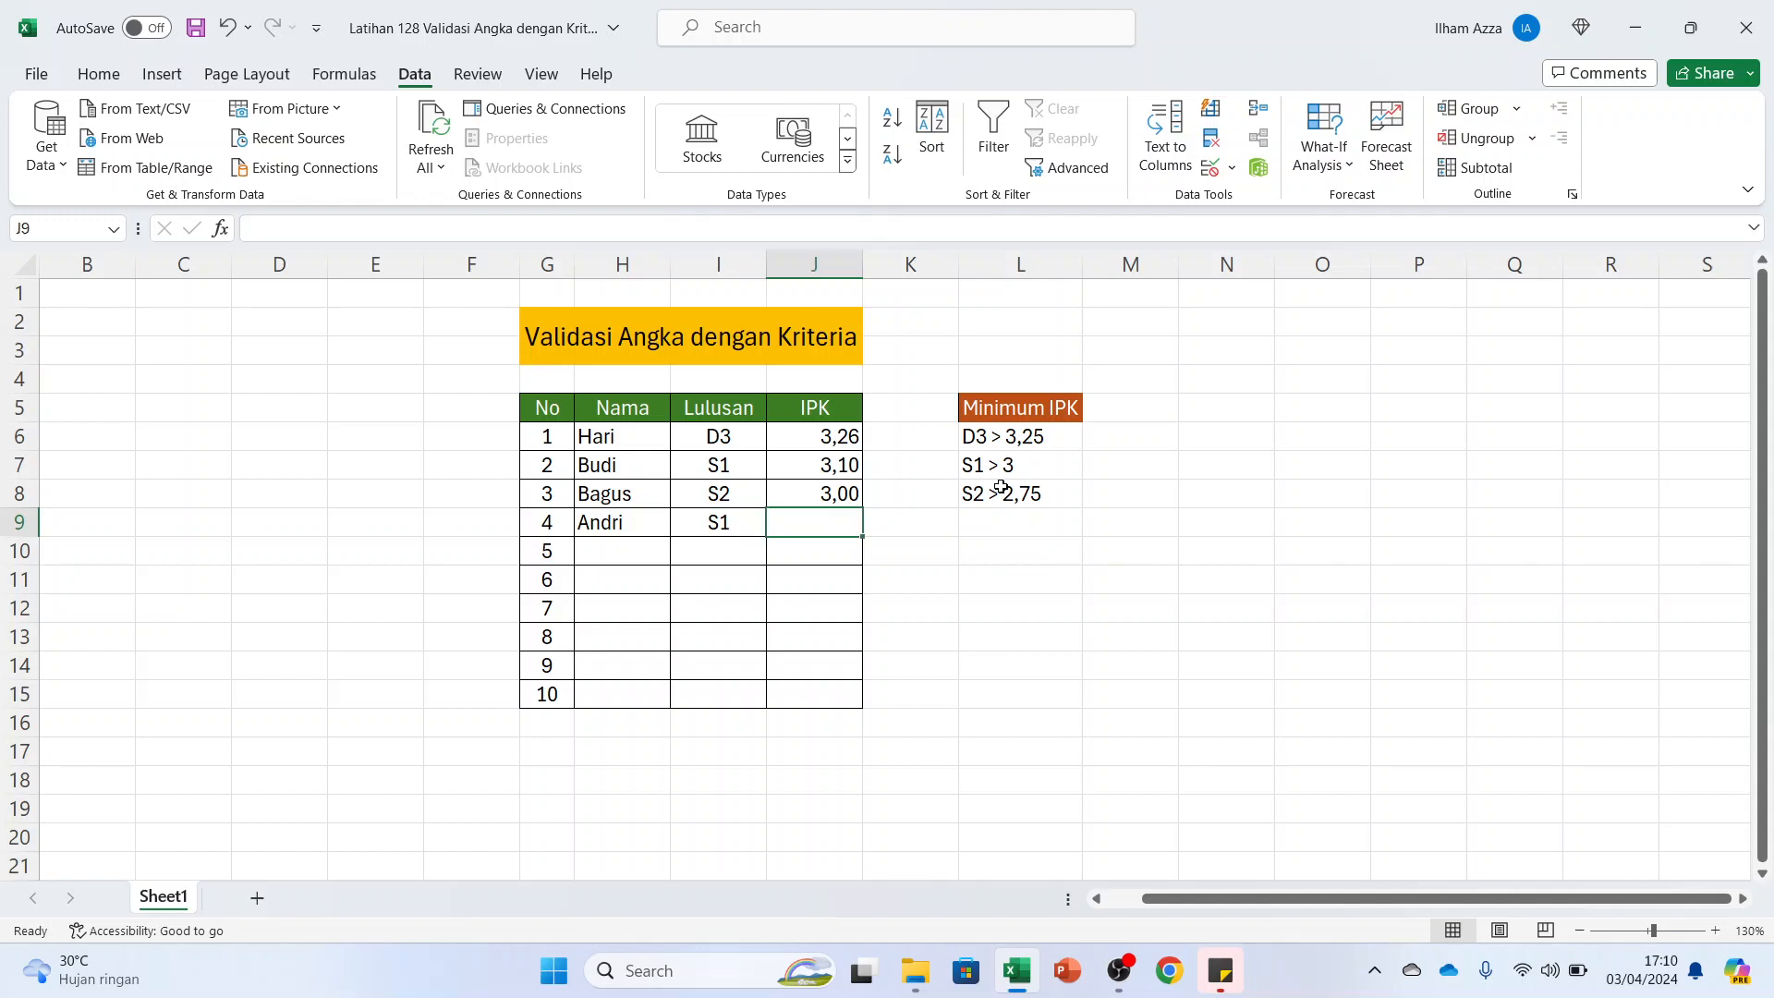
type("2")
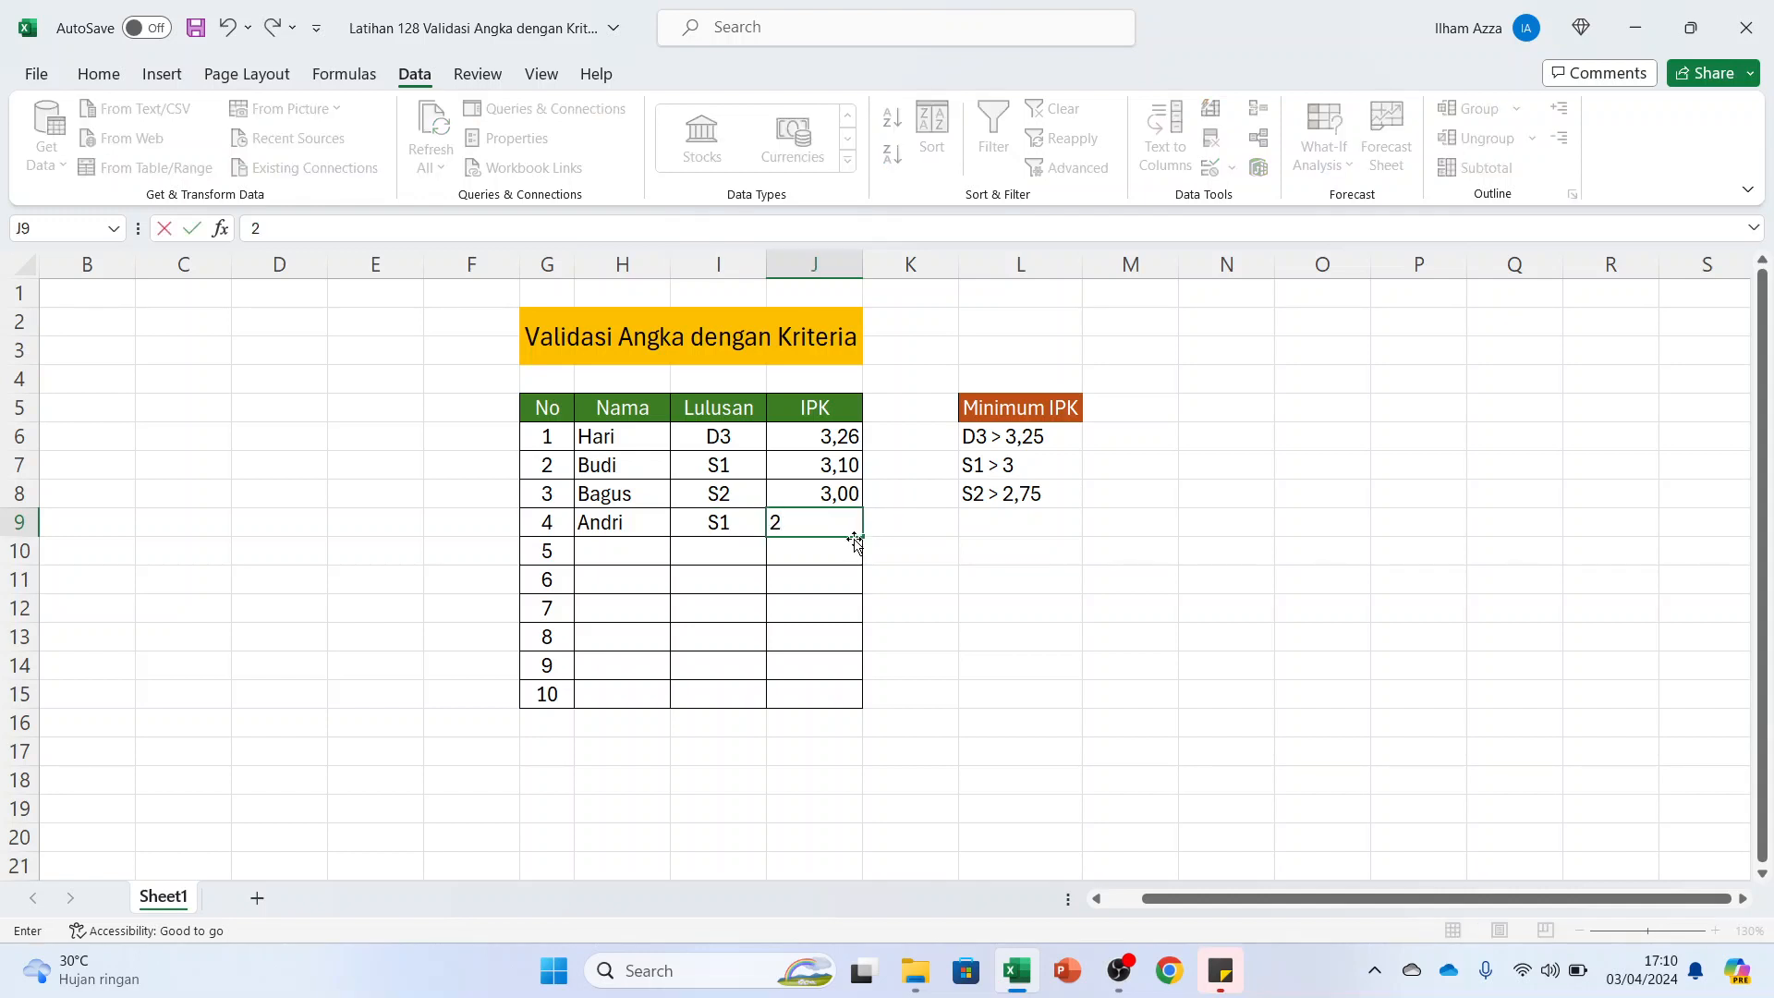
type(",8")
key("Return")
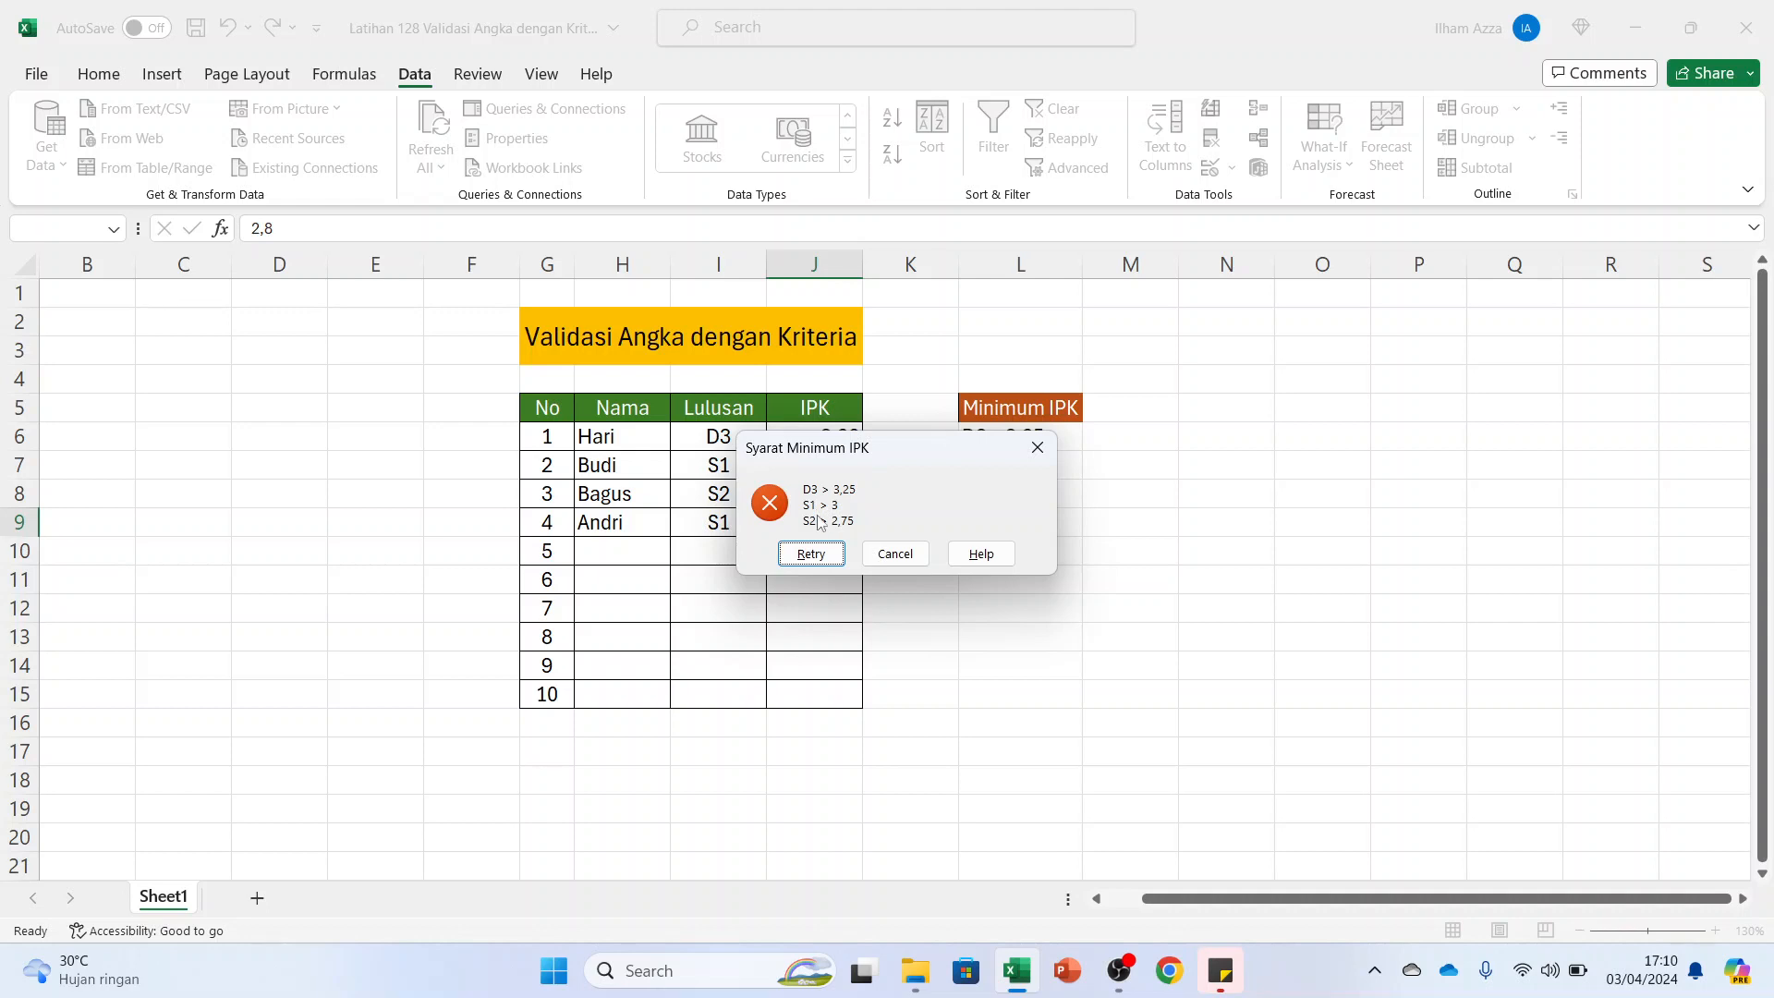
left_click(1039, 450)
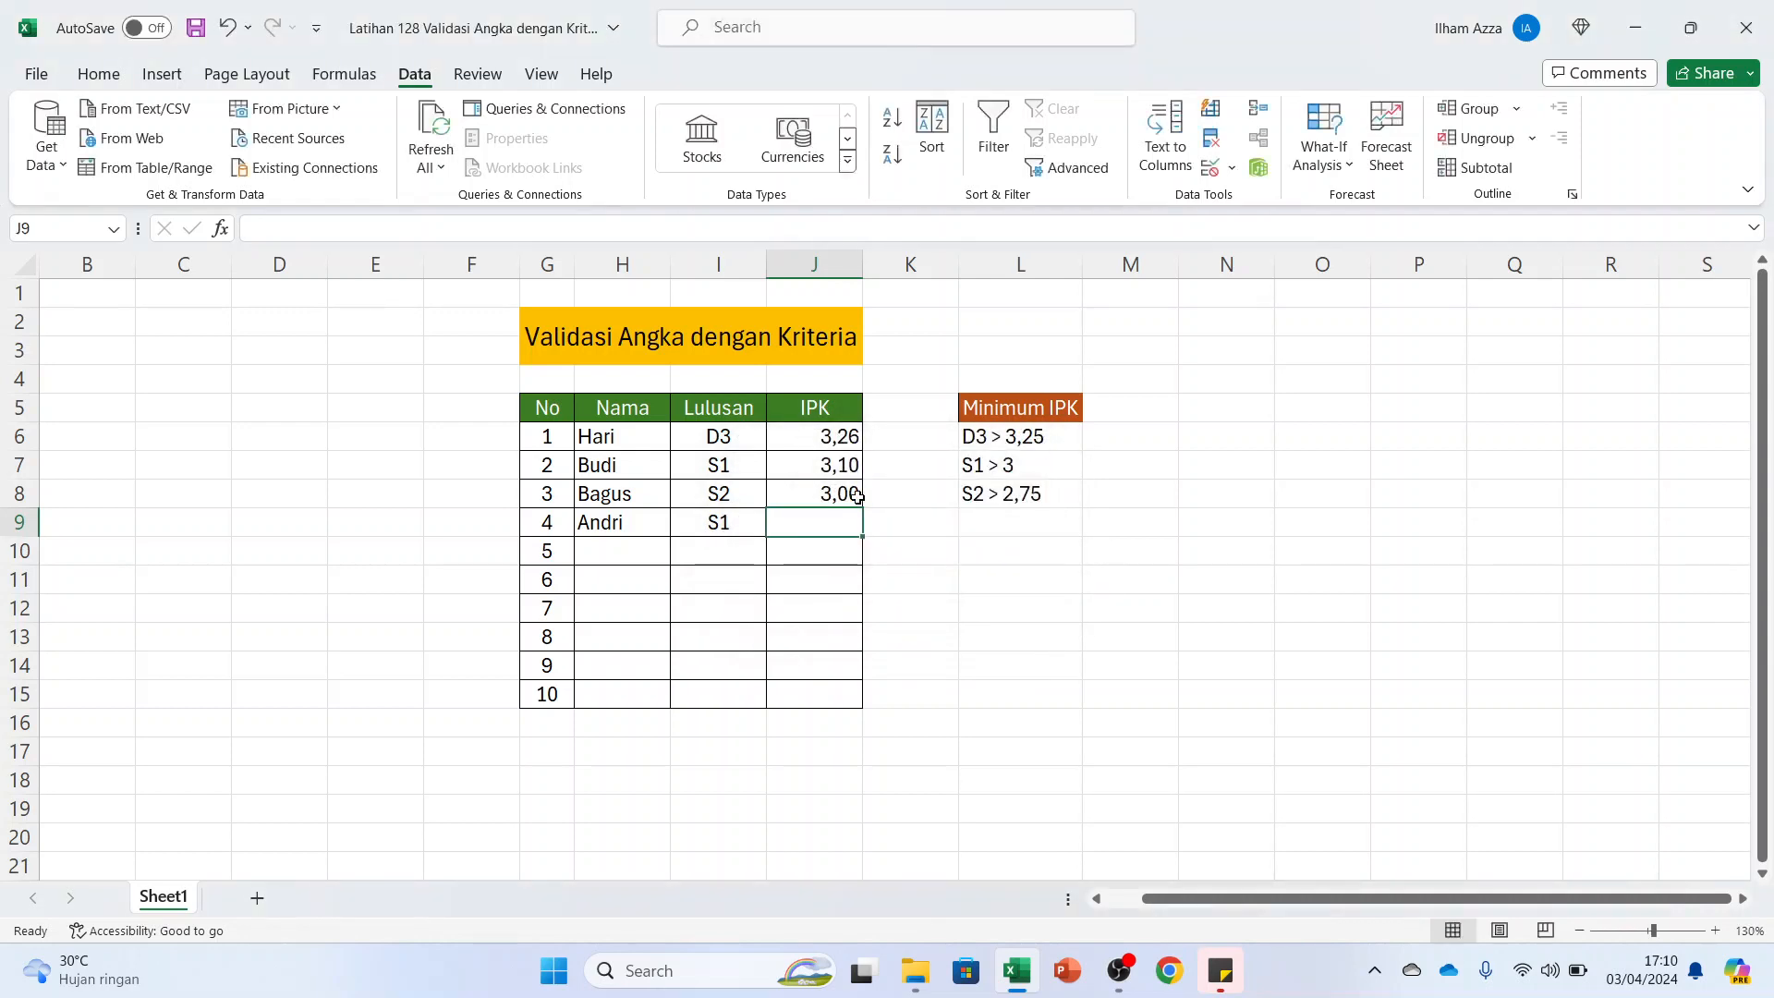